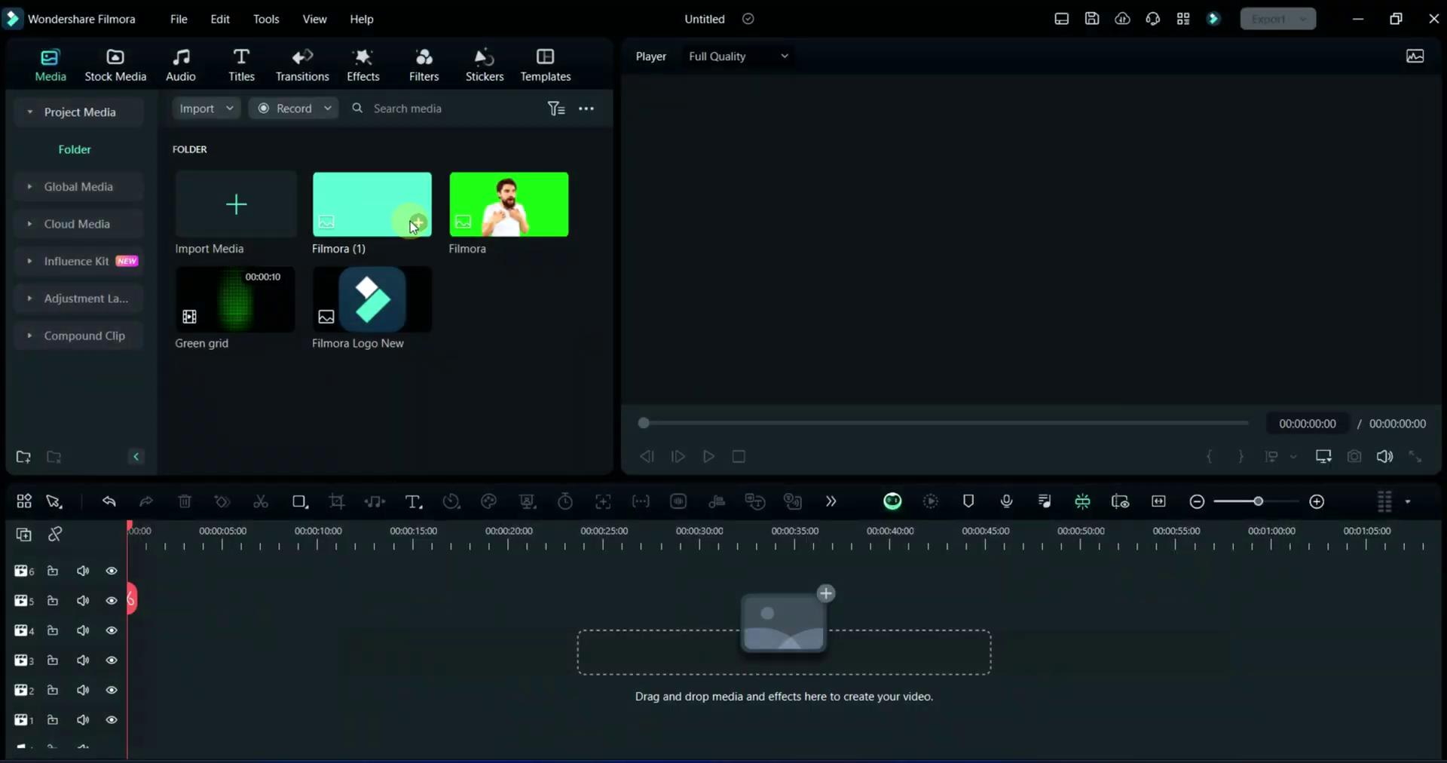
Add the teal background, lengthen it to 00:00:09:53, and place the Green grid above it
click(417, 223)
drag(217, 716, 311, 637)
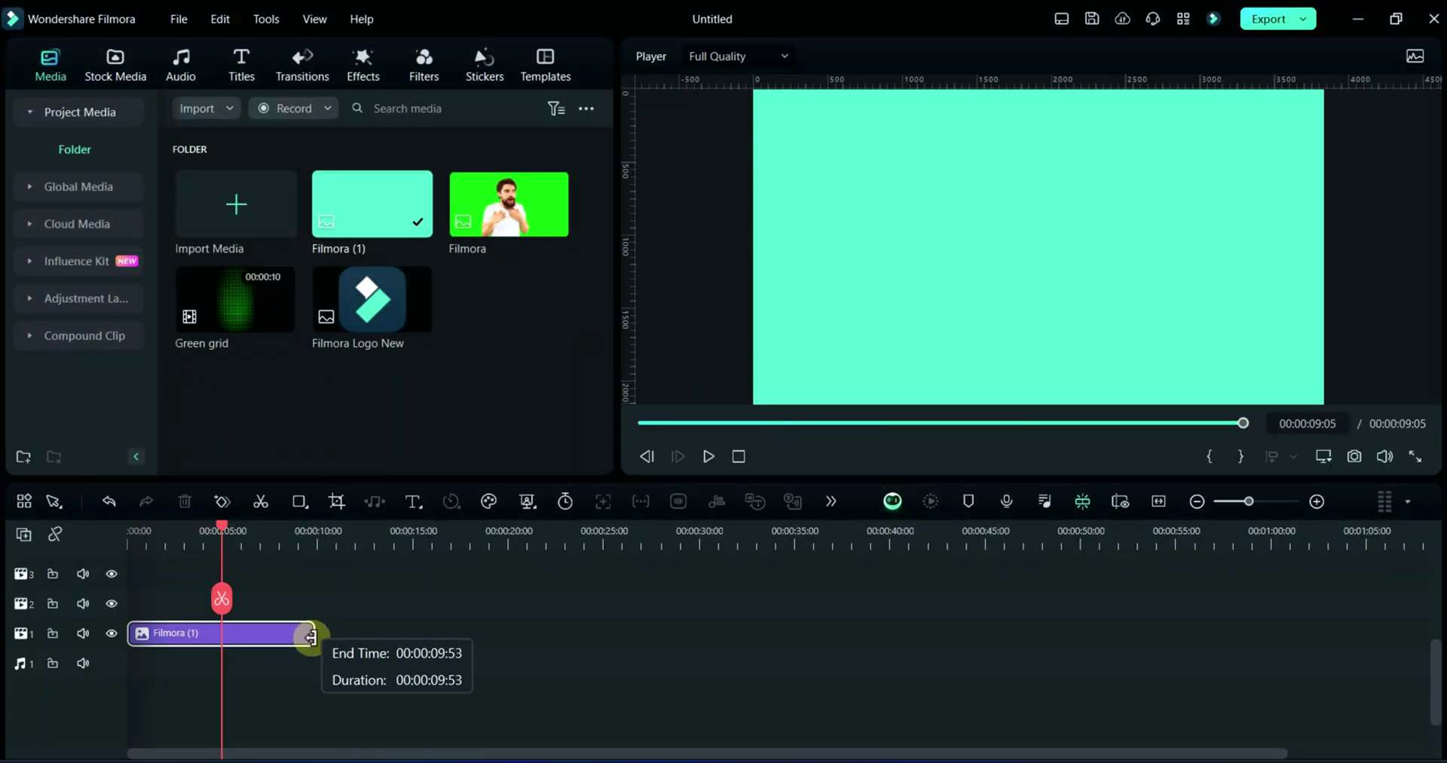
drag(220, 526, 125, 562)
drag(251, 293, 131, 622)
Set the Green grid to scale 156.56, rotation -90° and position 123.87 / 39.86
double_click(199, 610)
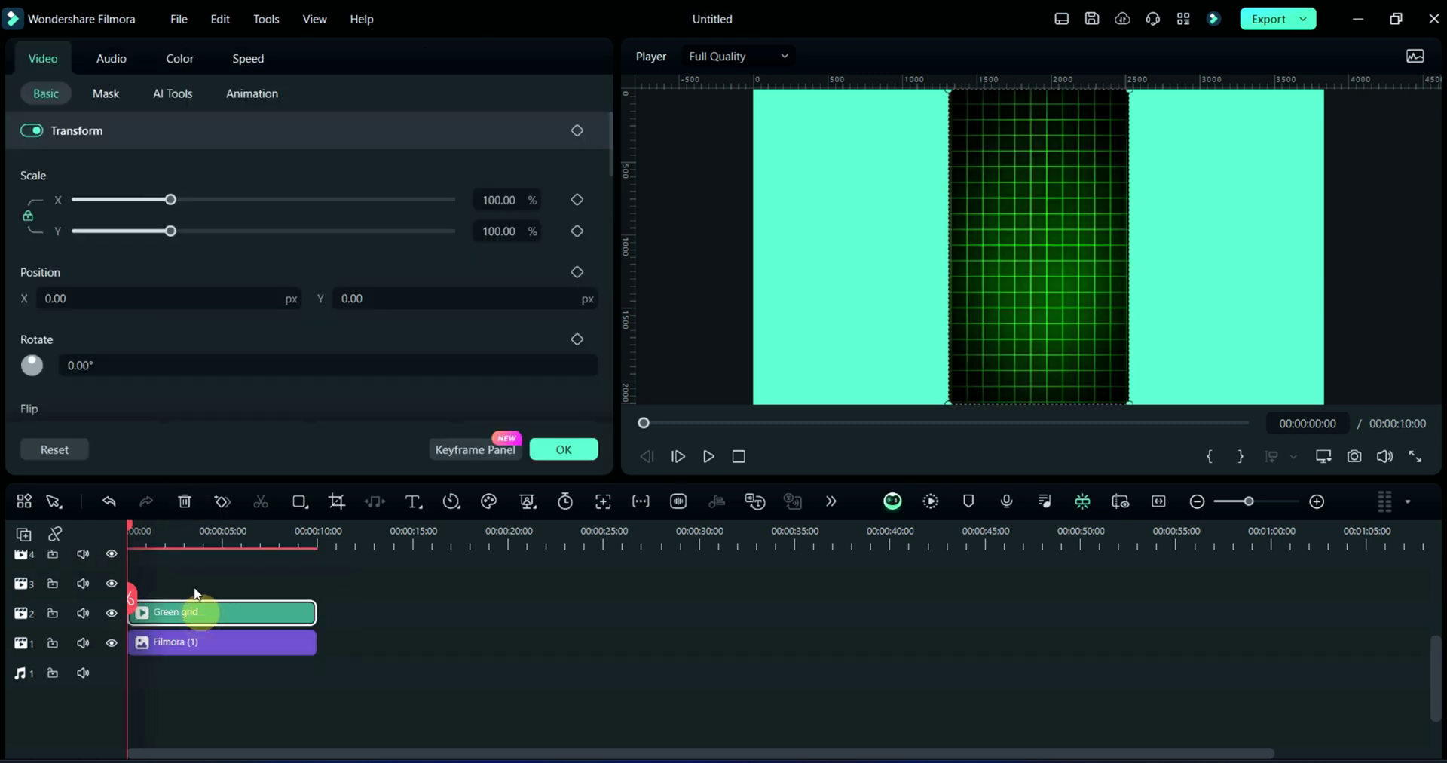
click(498, 201)
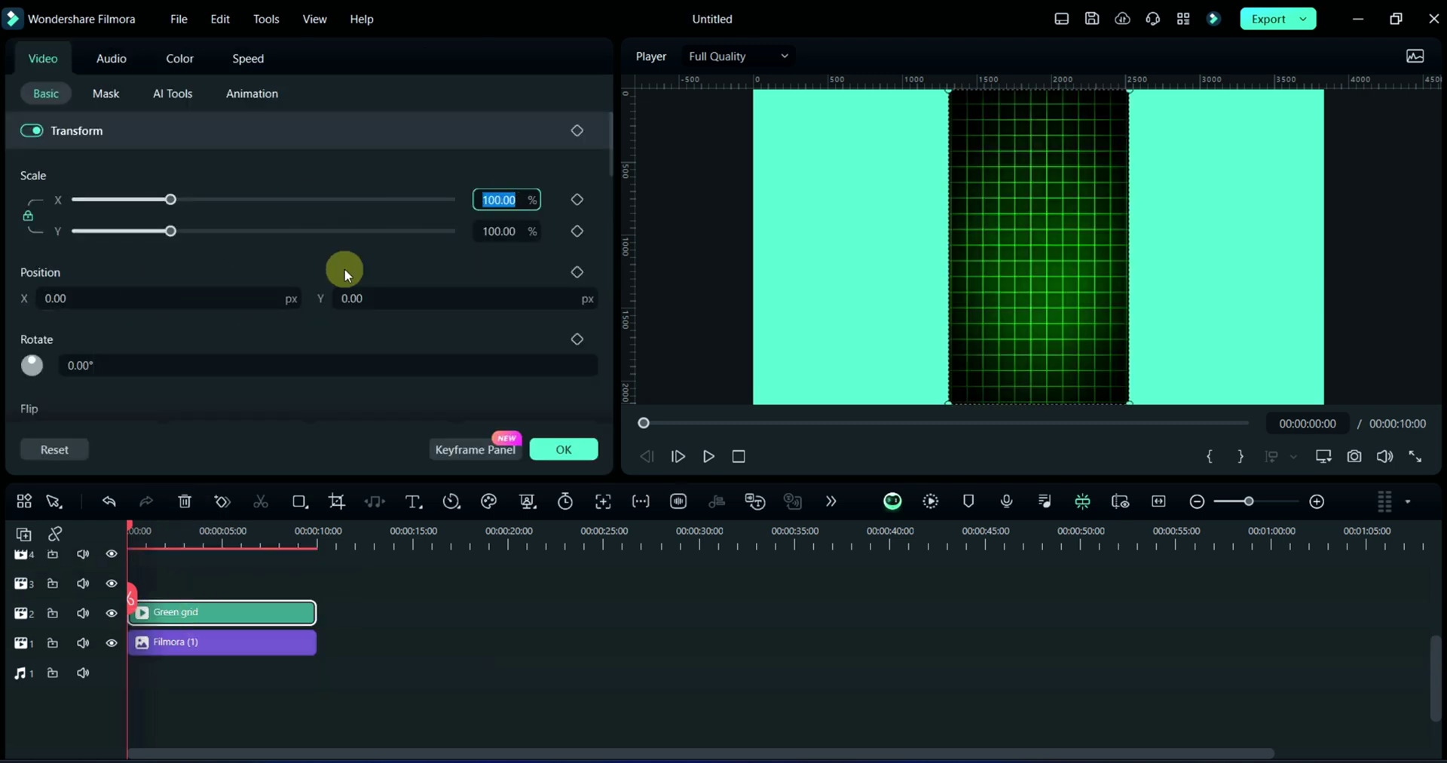
text(156.56)
key(Return)
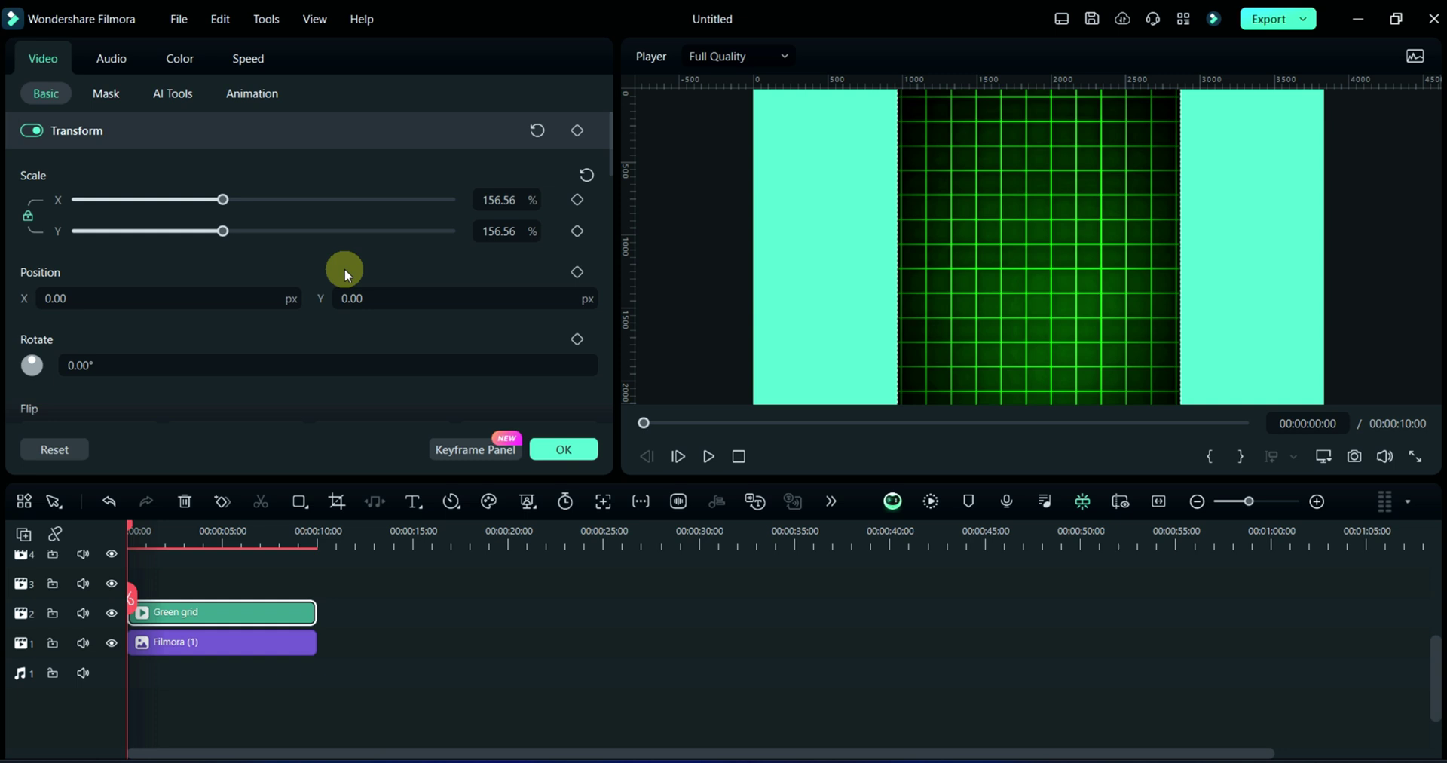
scroll(267, 355, down, 2)
click(386, 338)
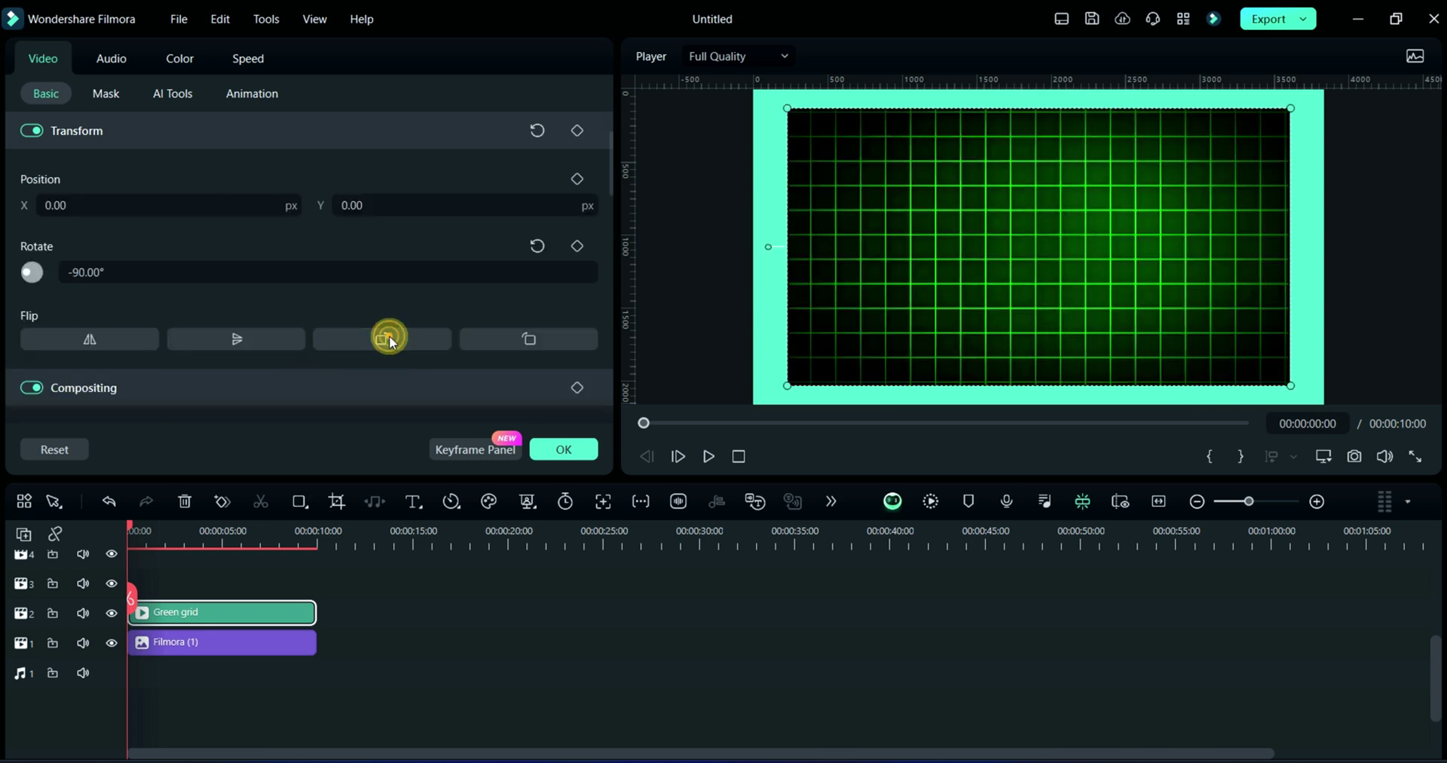
click(74, 202)
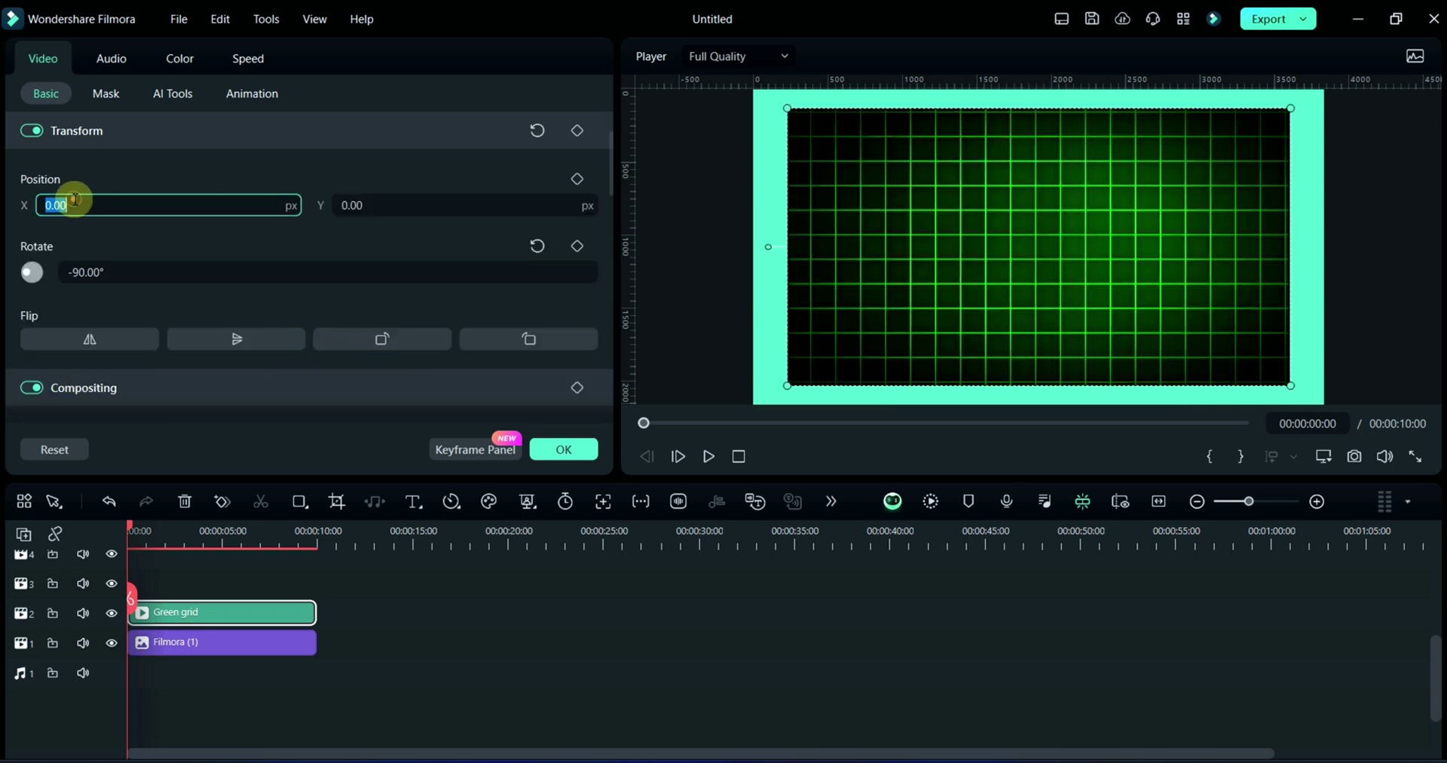
text(123.87)
click(385, 208)
text(39.8)
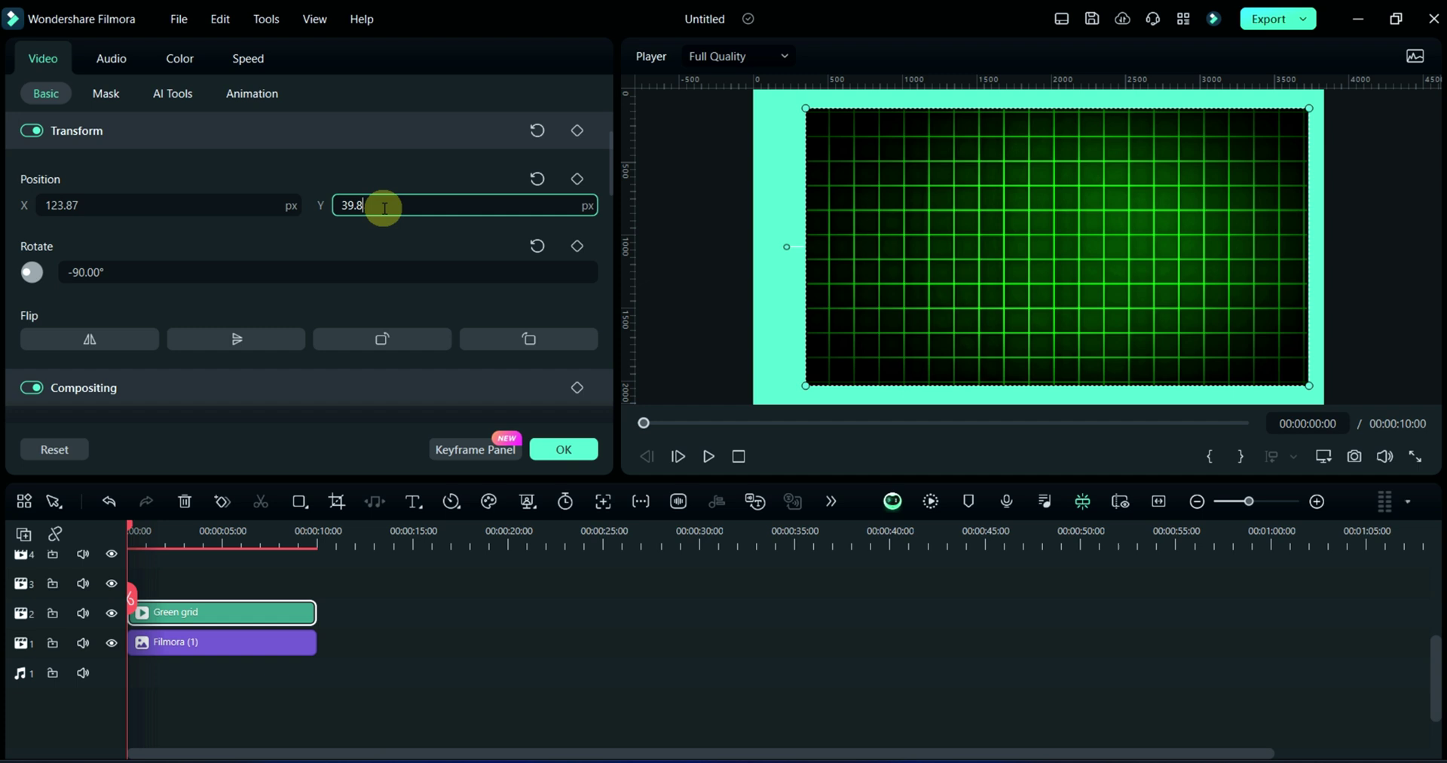
text(6)
click(349, 305)
click(558, 447)
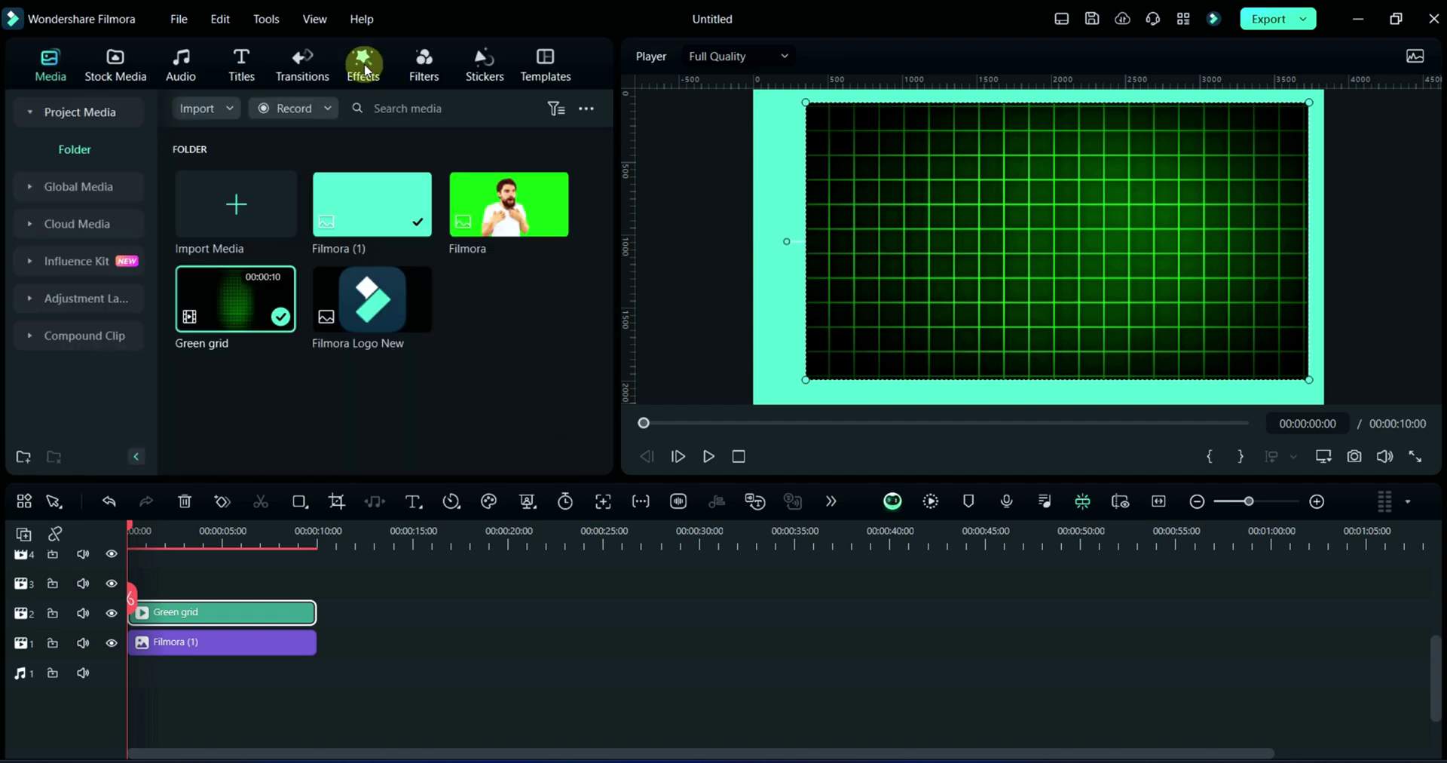
Apply the Border effect to the Green grid and thin the border to about 1.67
click(362, 64)
drag(484, 202, 178, 611)
double_click(178, 611)
click(279, 230)
click(315, 58)
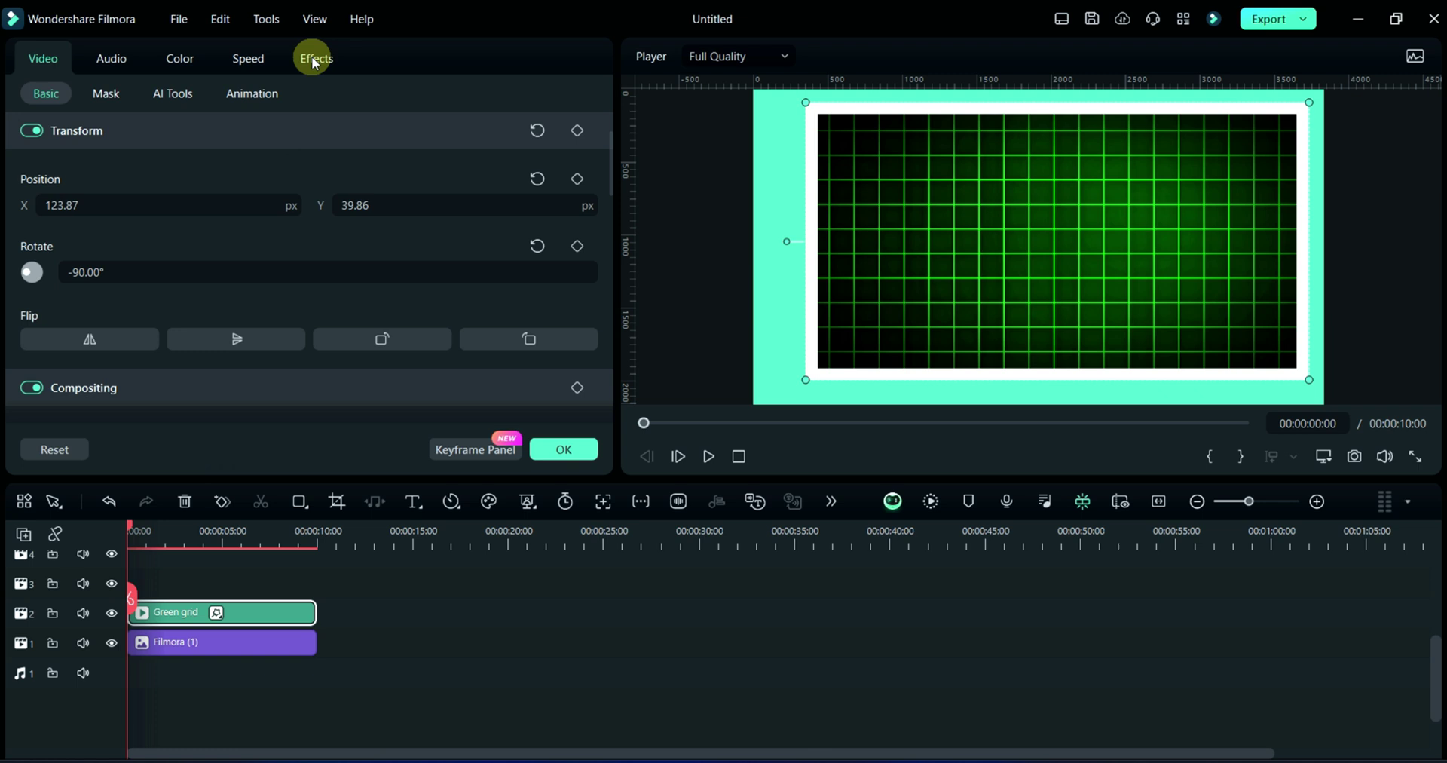
drag(53, 260, 56, 262)
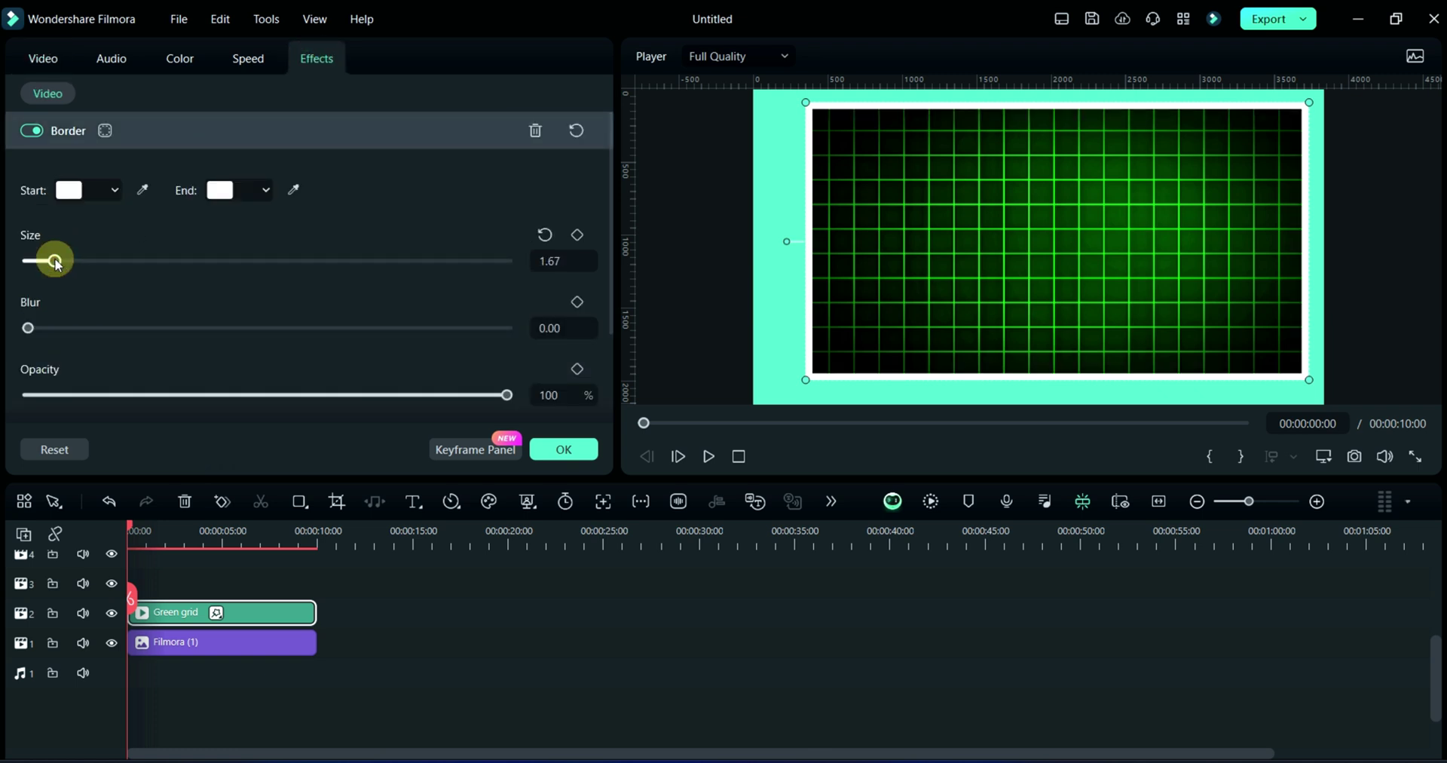
Add a red horizontal guide at the grid's top and a vertical guide at its right edge
click(564, 449)
double_click(648, 246)
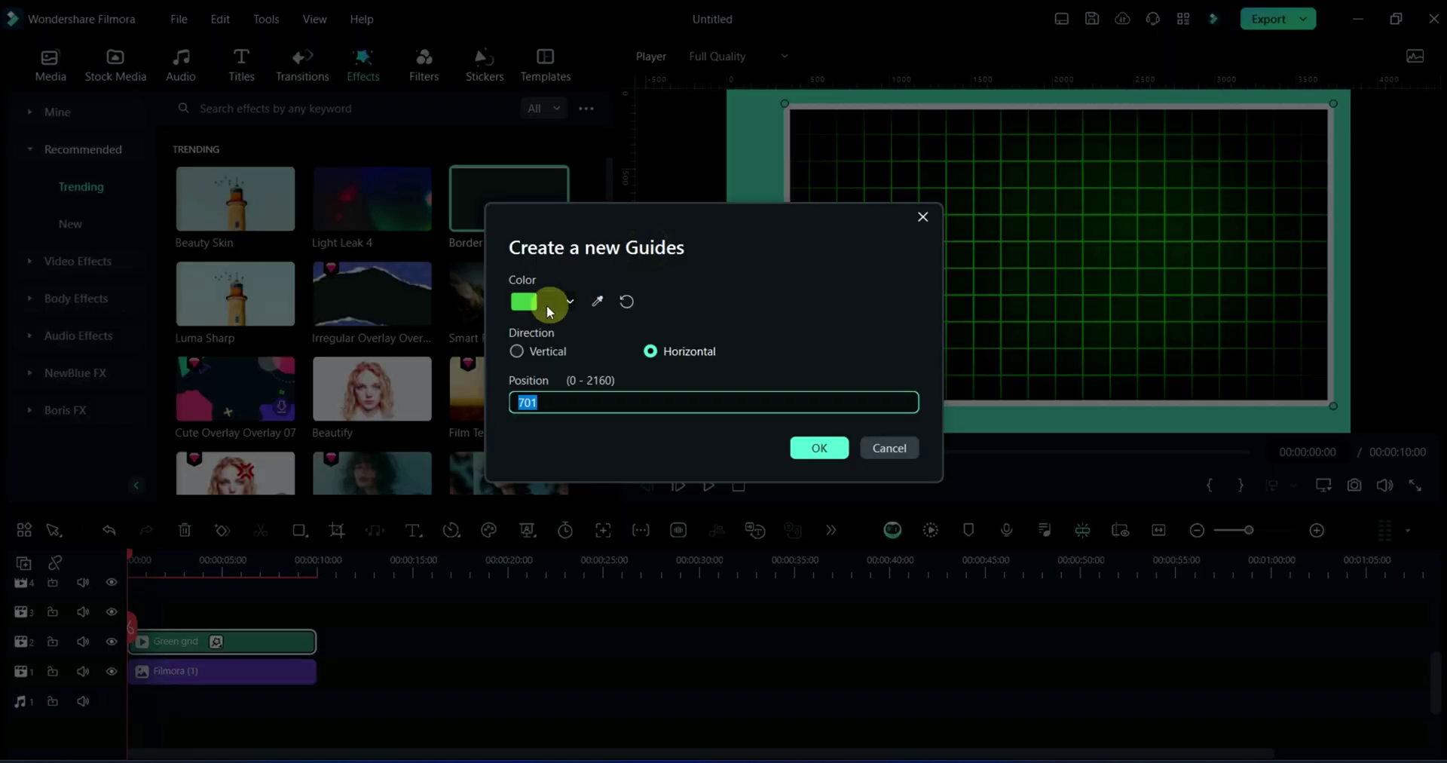
click(523, 301)
click(583, 461)
click(819, 447)
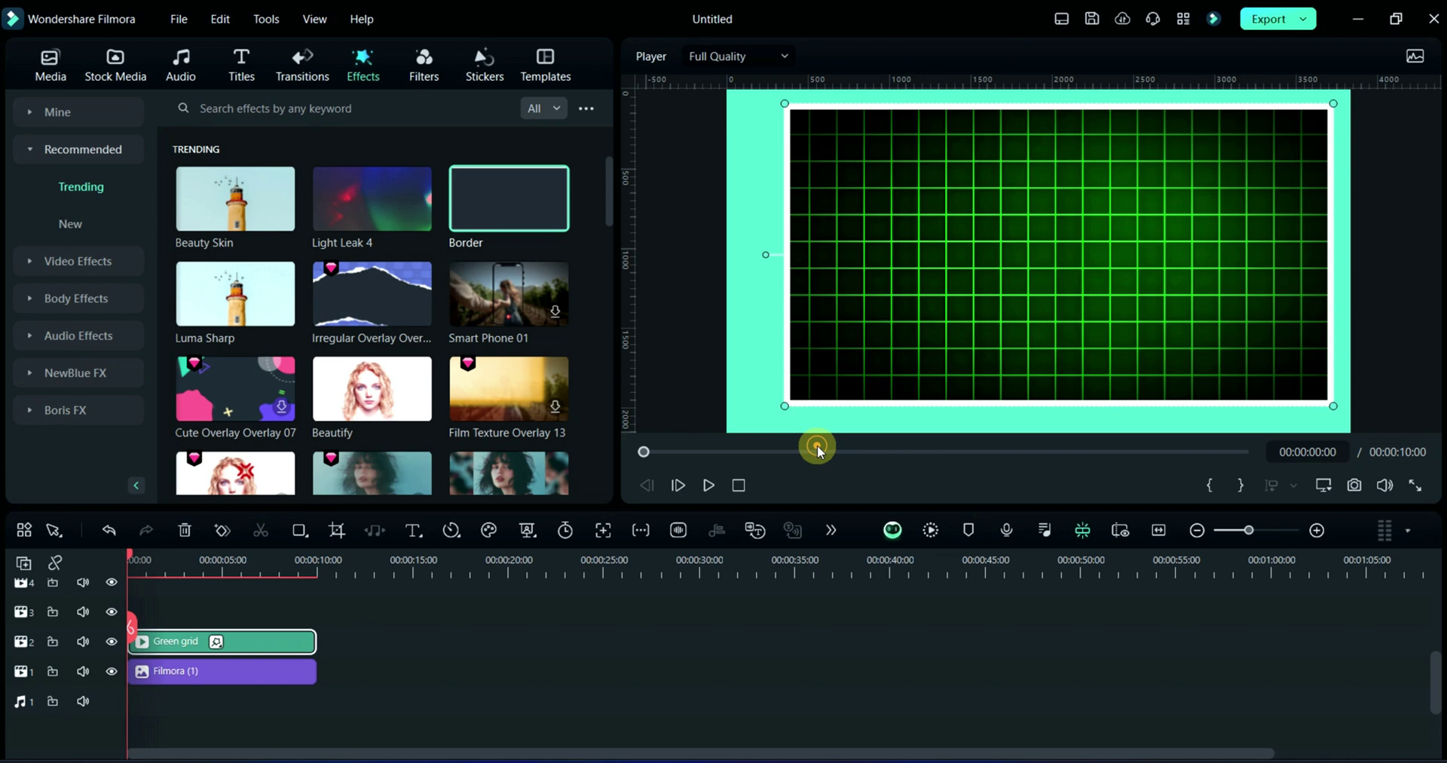
double_click(735, 92)
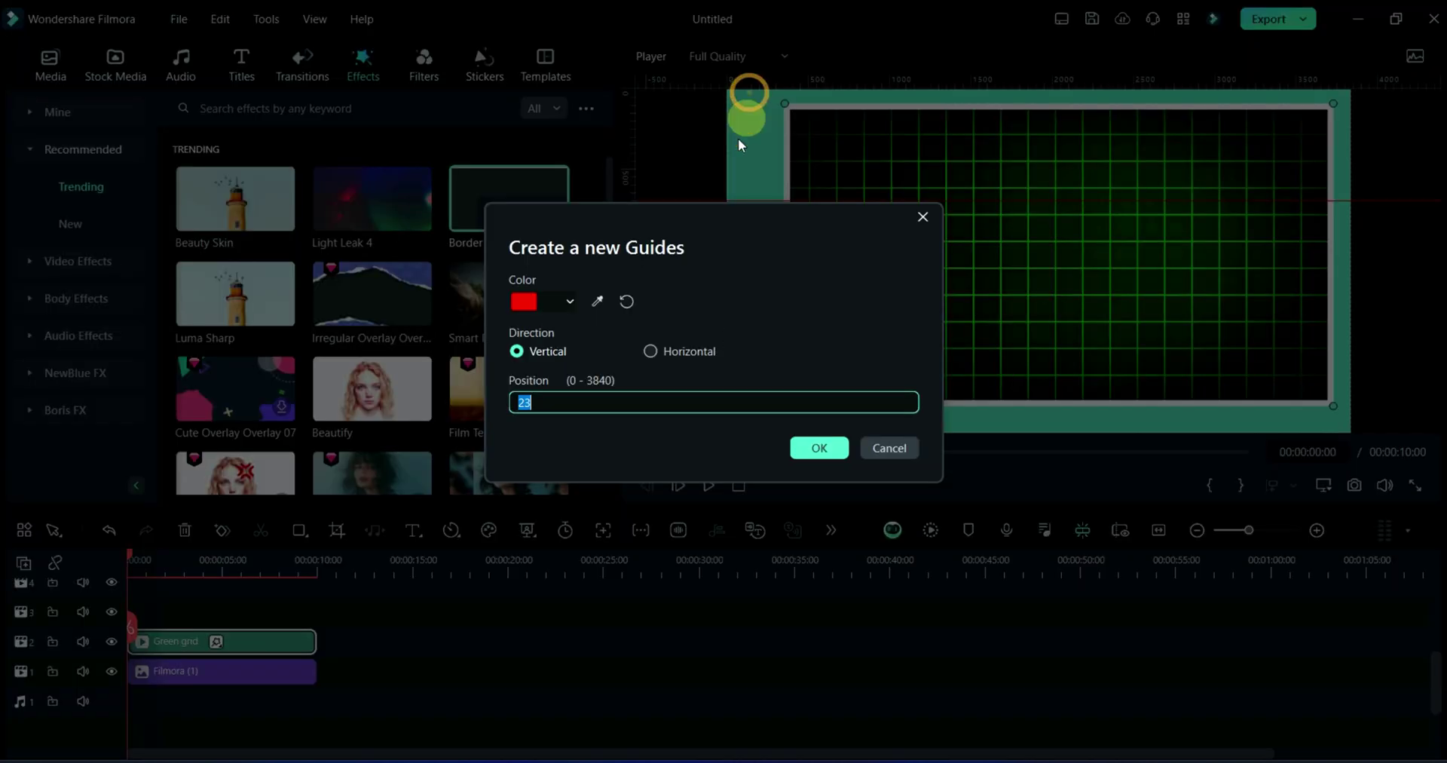
click(811, 448)
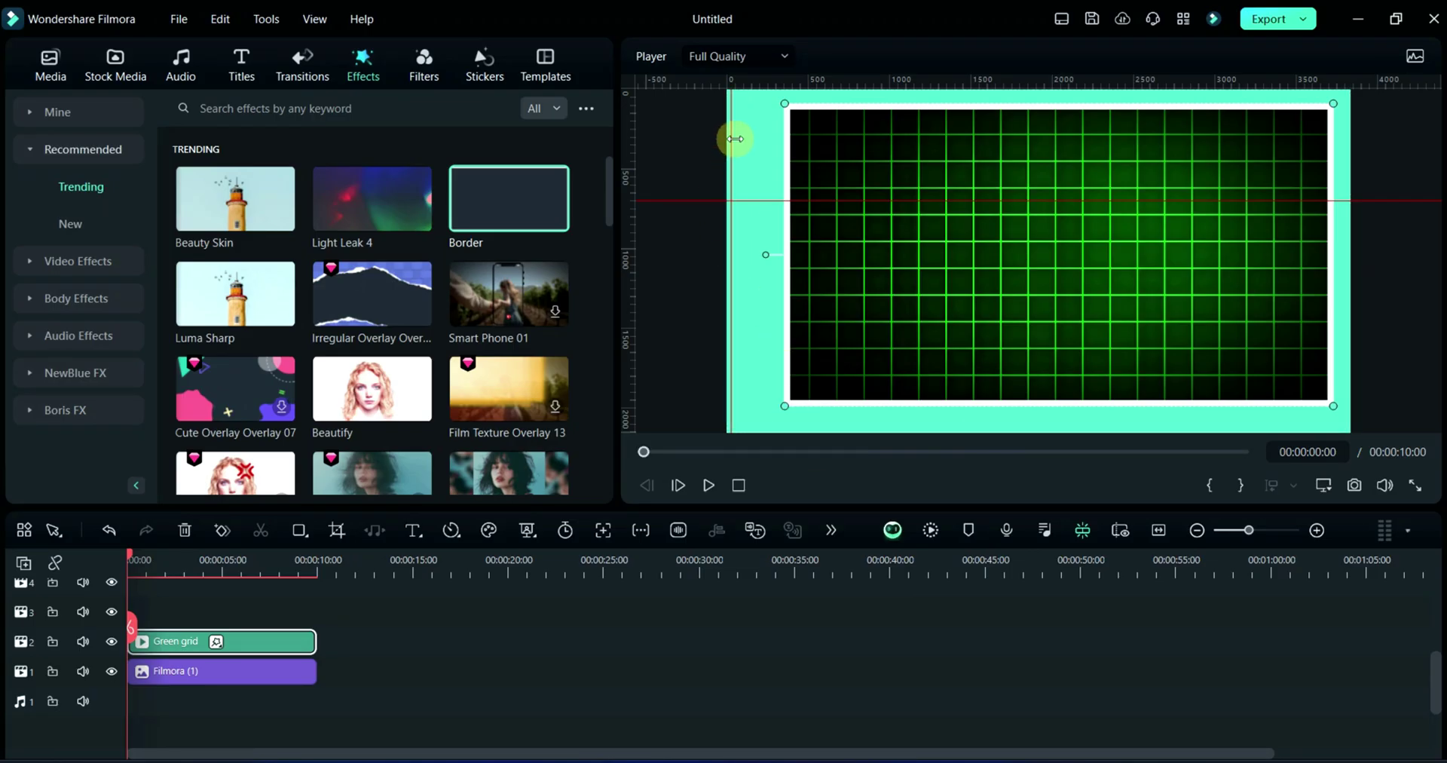
drag(742, 144, 1331, 264)
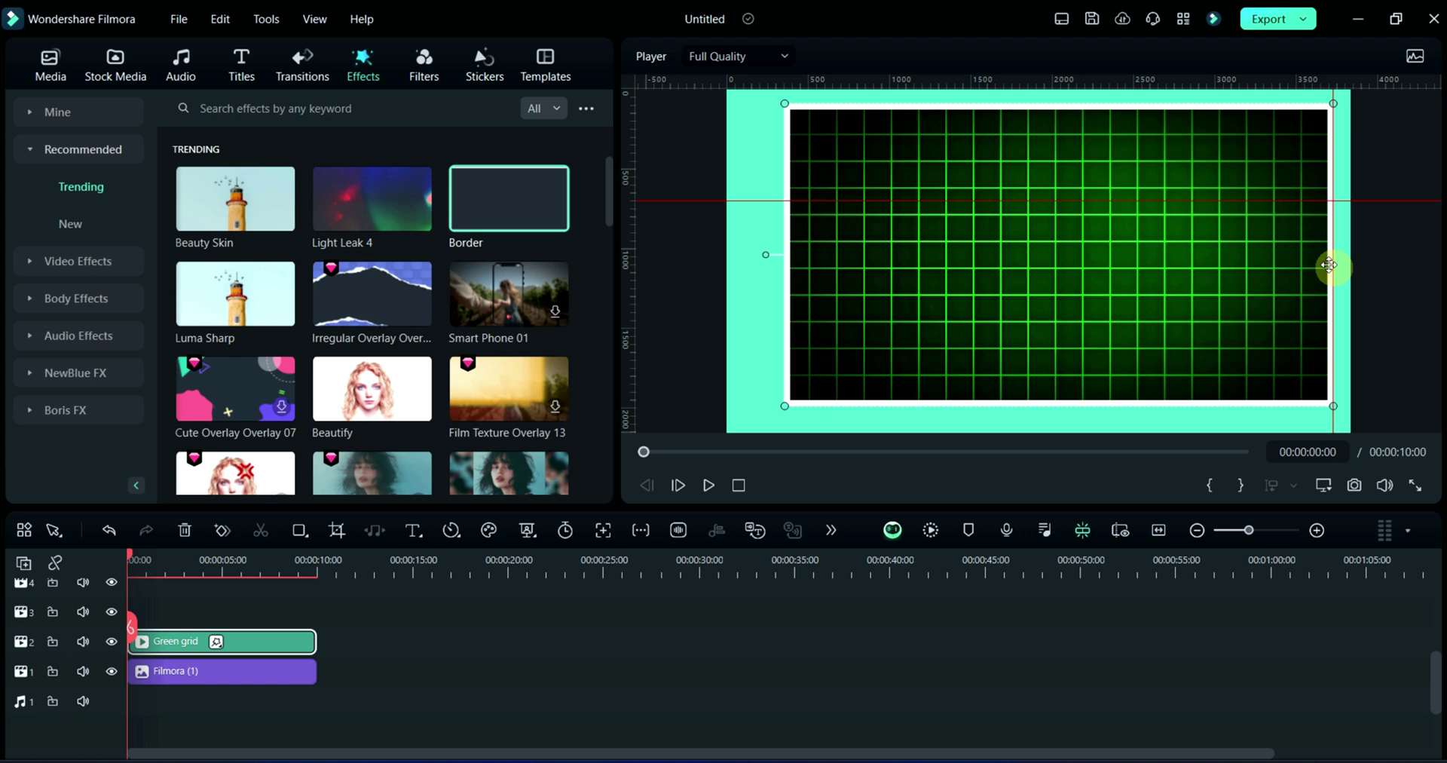
drag(1176, 200, 1176, 102)
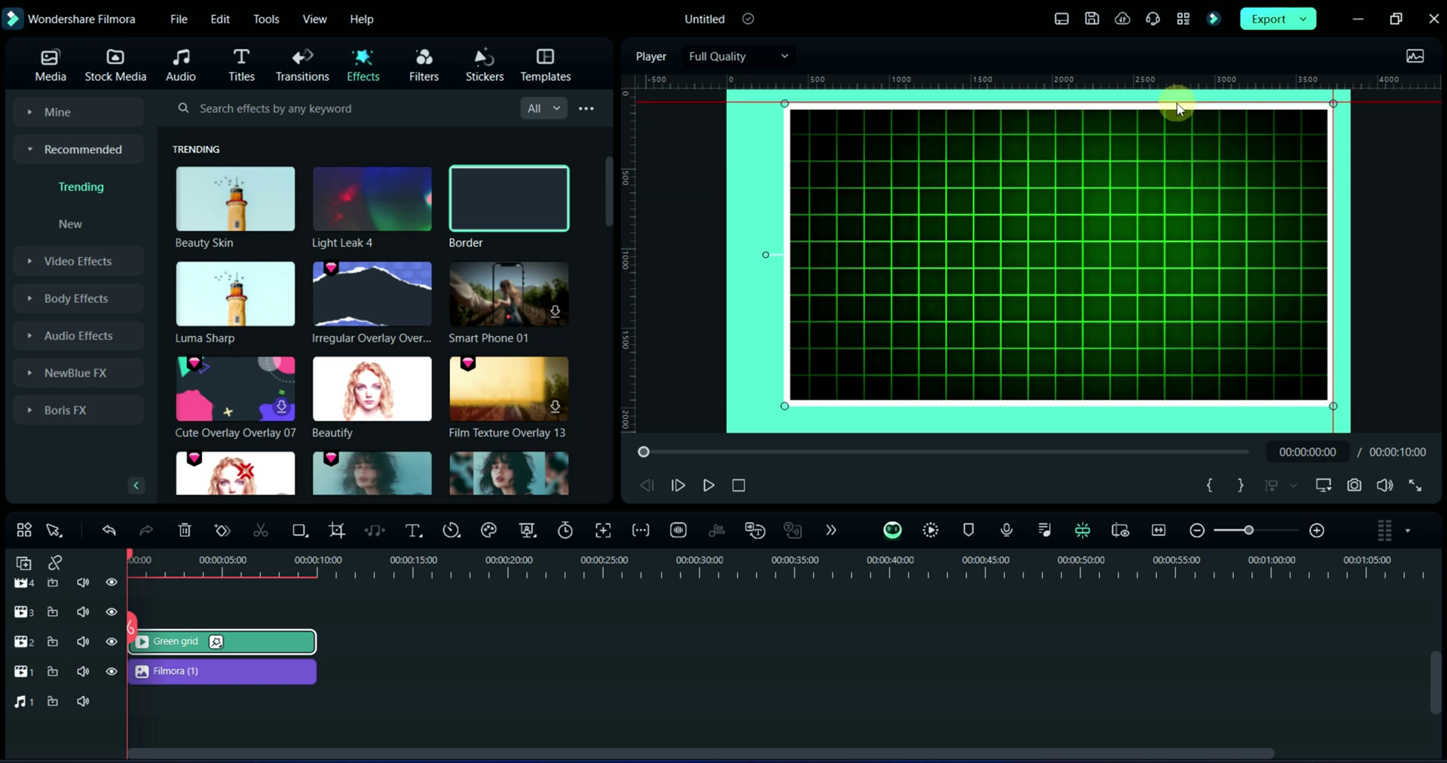
Add purple guides: a vertical one at 350 and a horizontal one at 1513
key(ctrl+shift+g)
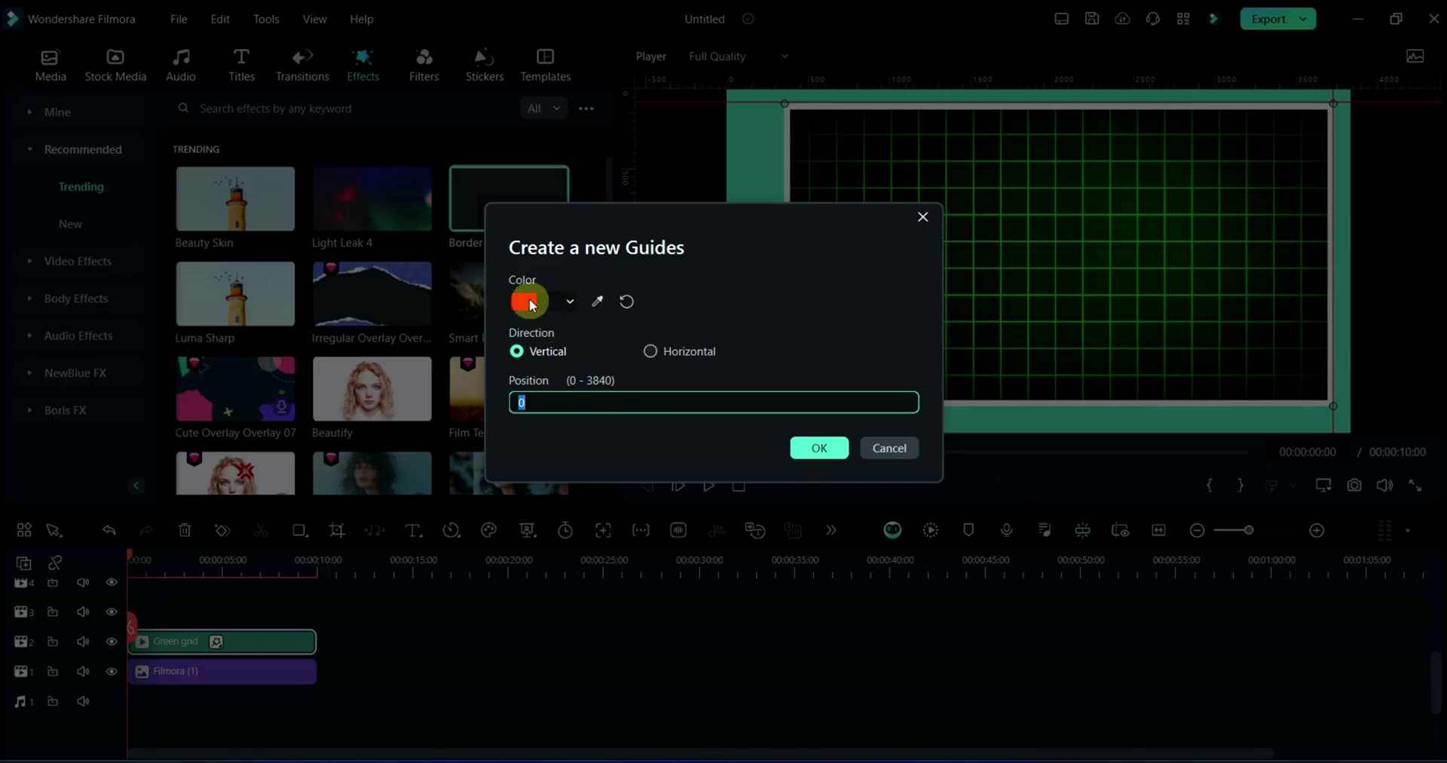
click(526, 301)
click(543, 350)
click(835, 445)
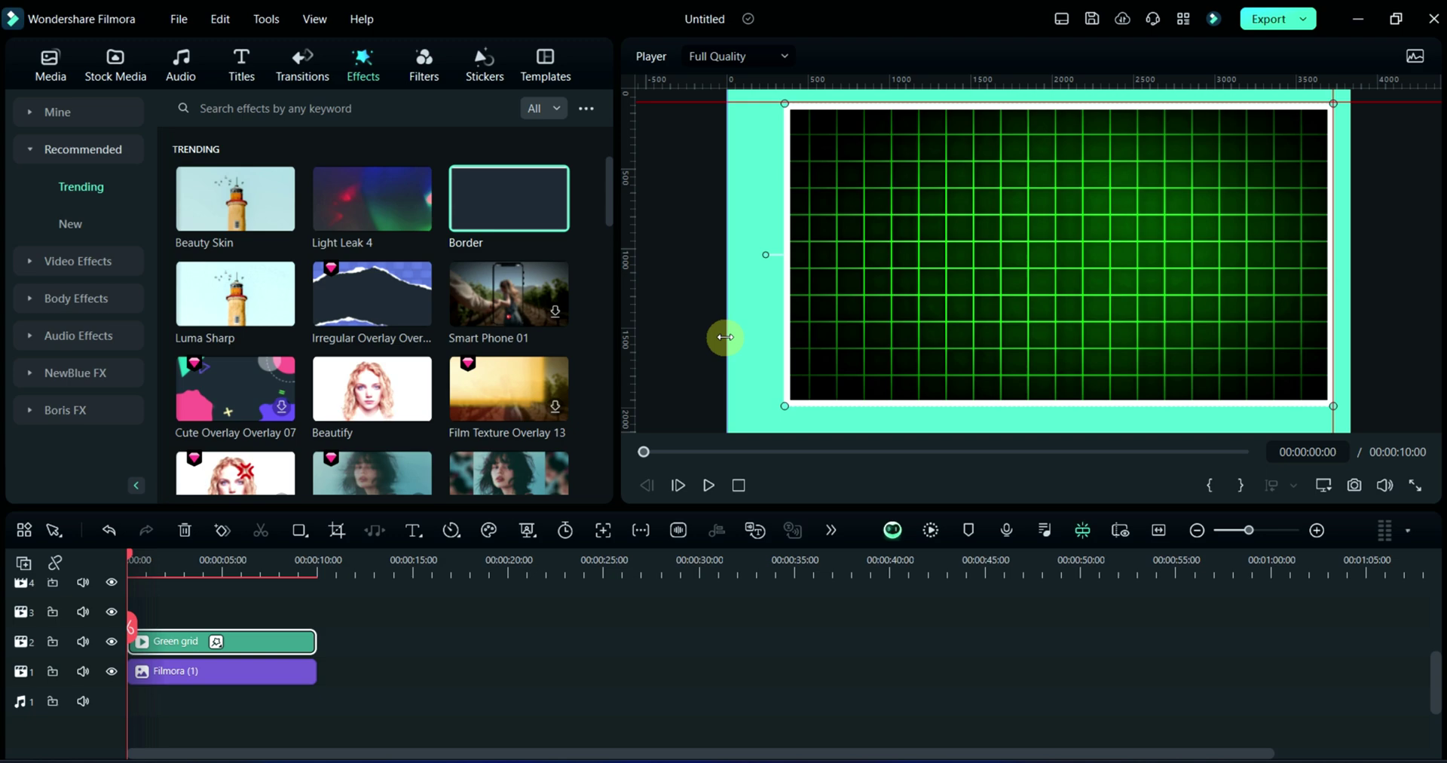
drag(725, 337, 784, 371)
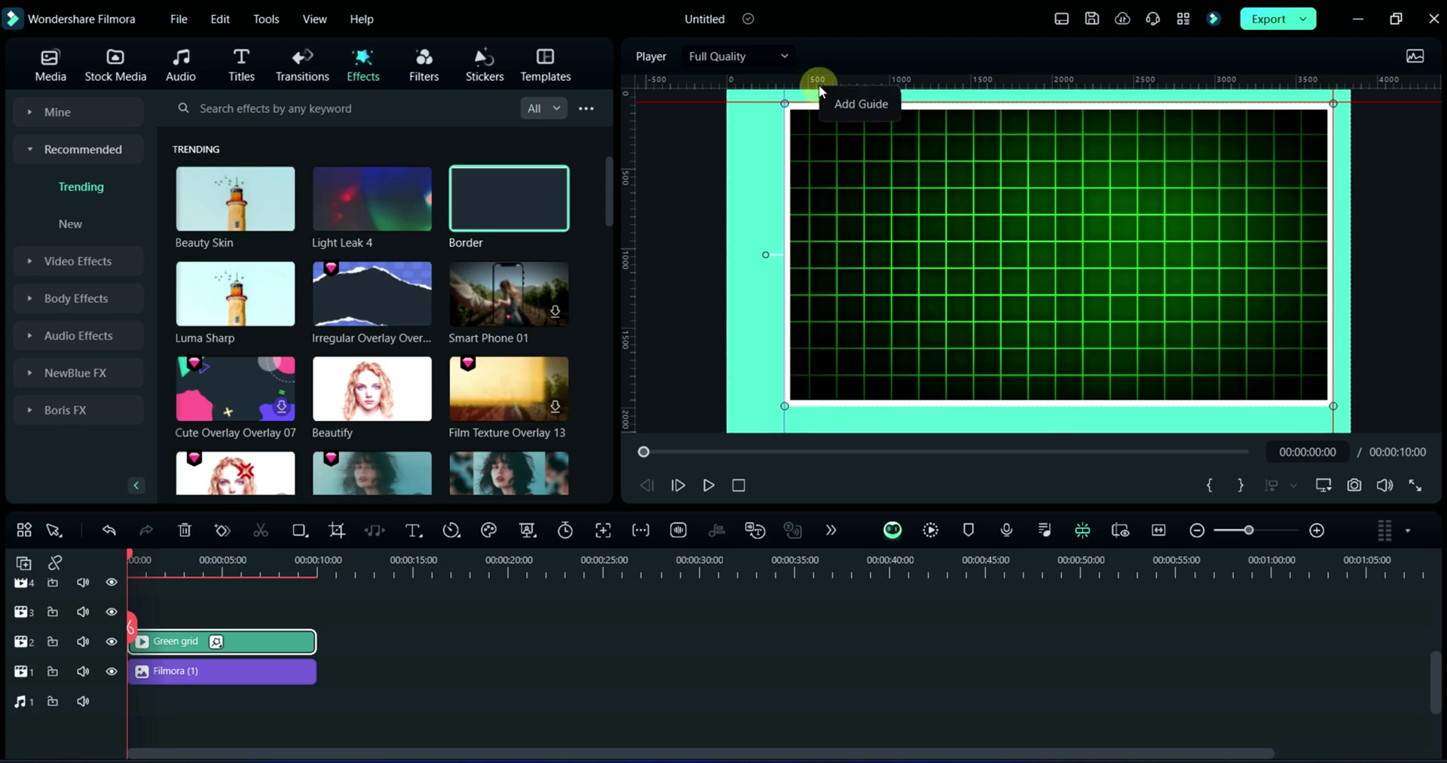
click(813, 107)
click(826, 446)
drag(891, 217, 874, 407)
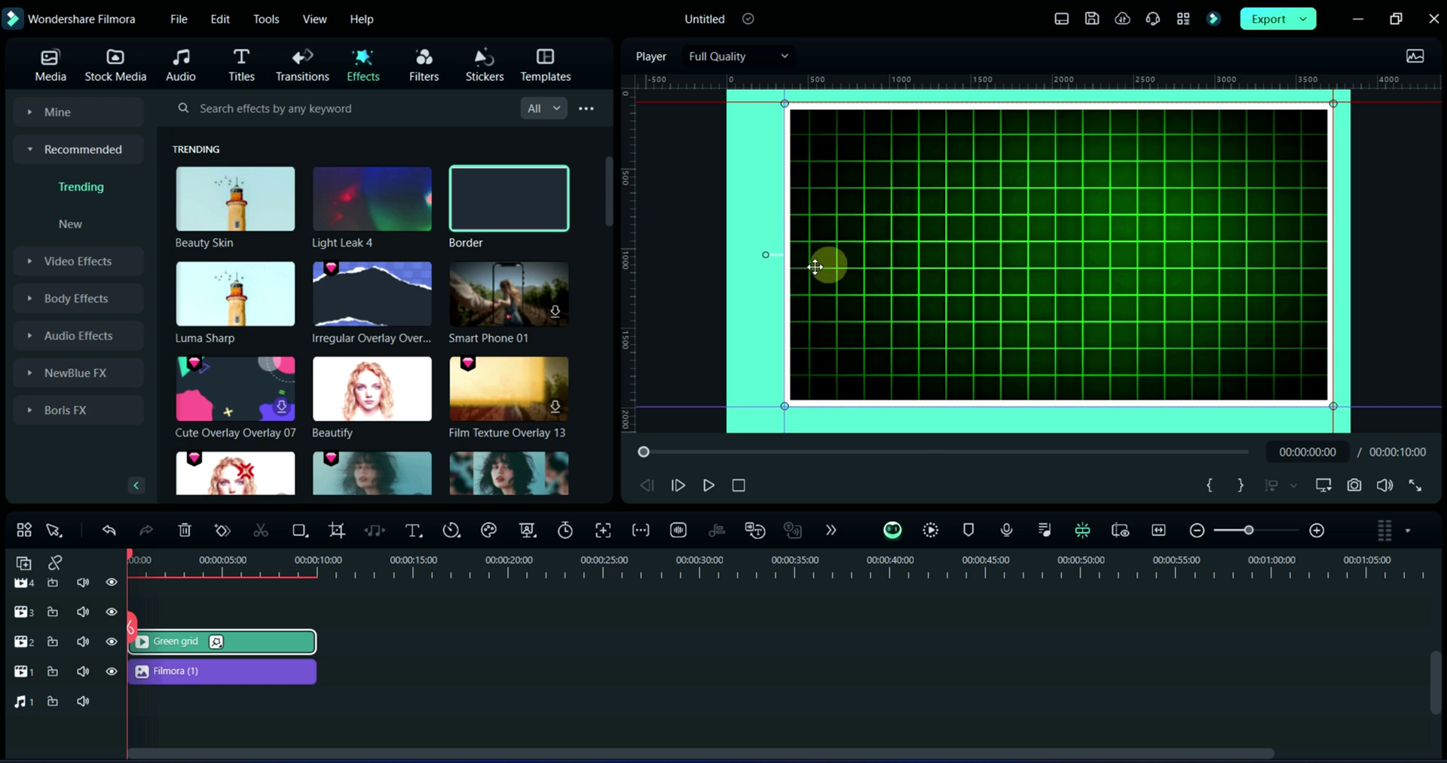
Place the green-screen man above the trimmed grid and remove his green background with AI cutout
click(50, 64)
drag(508, 208, 143, 657)
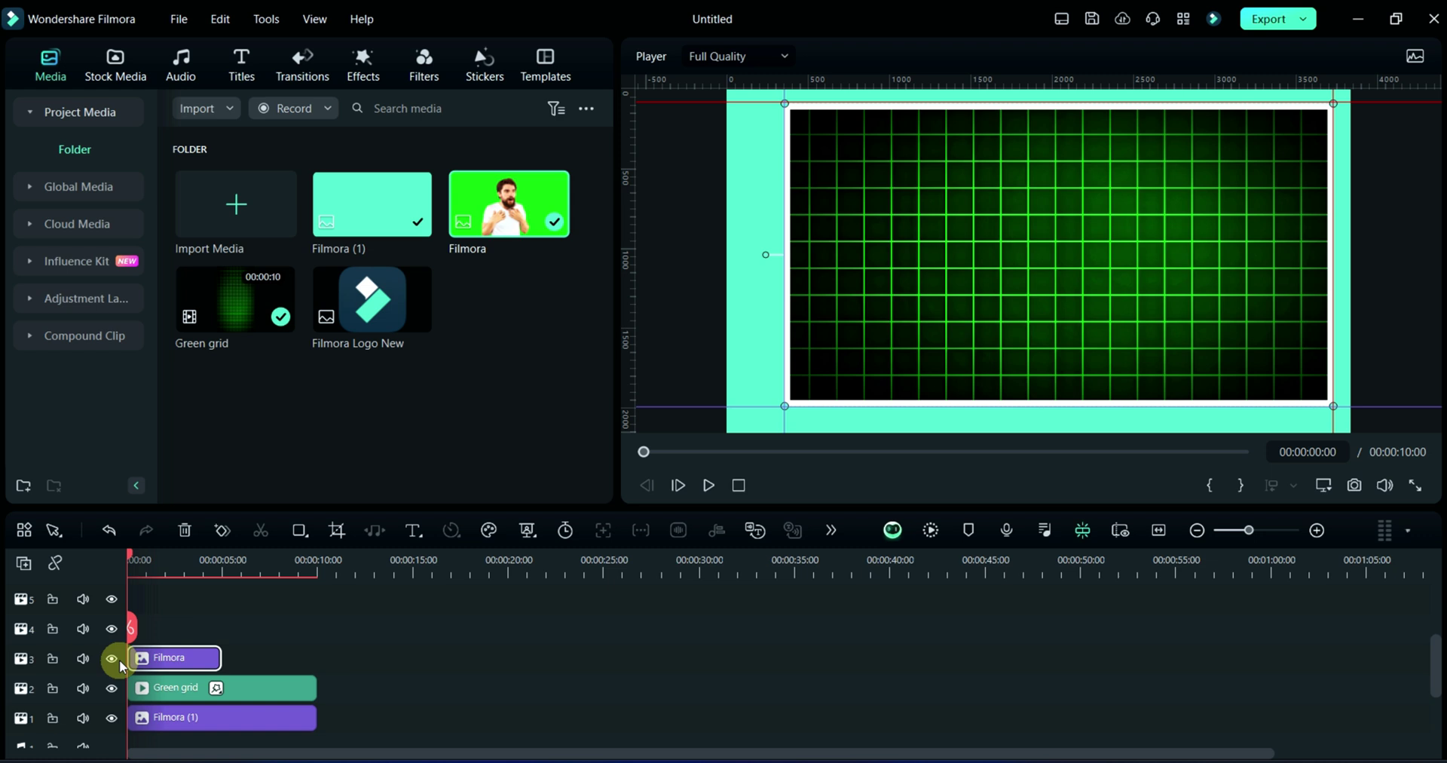
drag(315, 687, 315, 686)
double_click(242, 657)
click(526, 530)
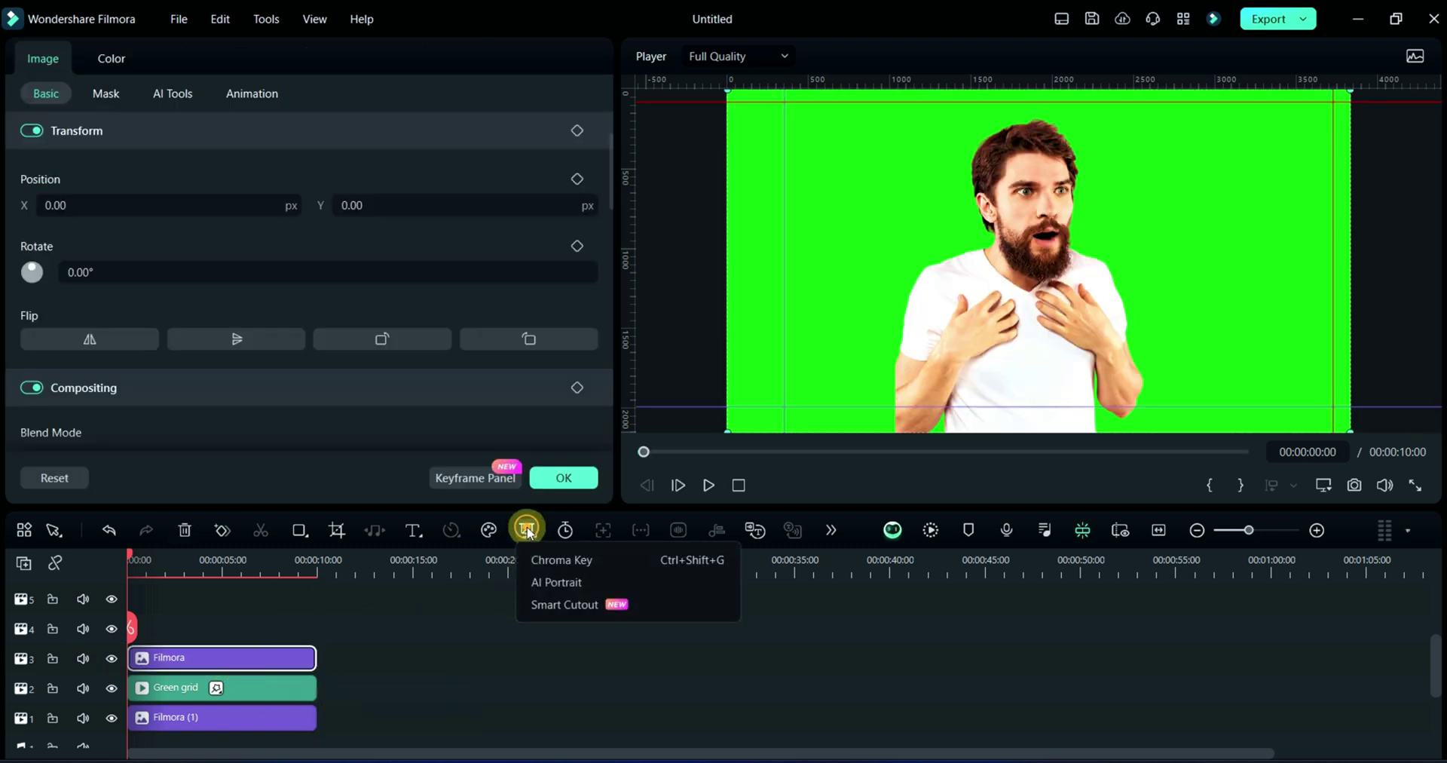
click(549, 562)
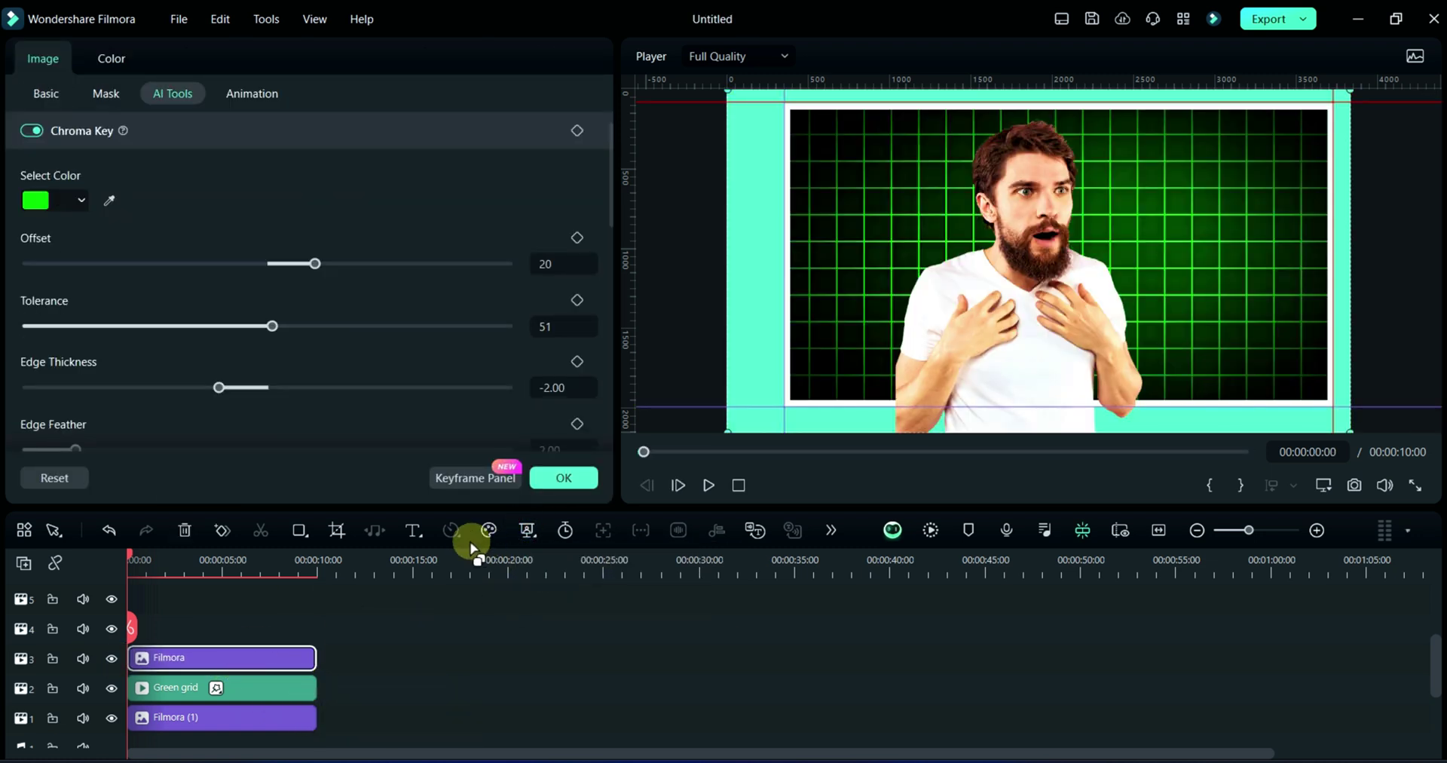
Enlarge the cut-out man to 188.89% scale
click(52, 93)
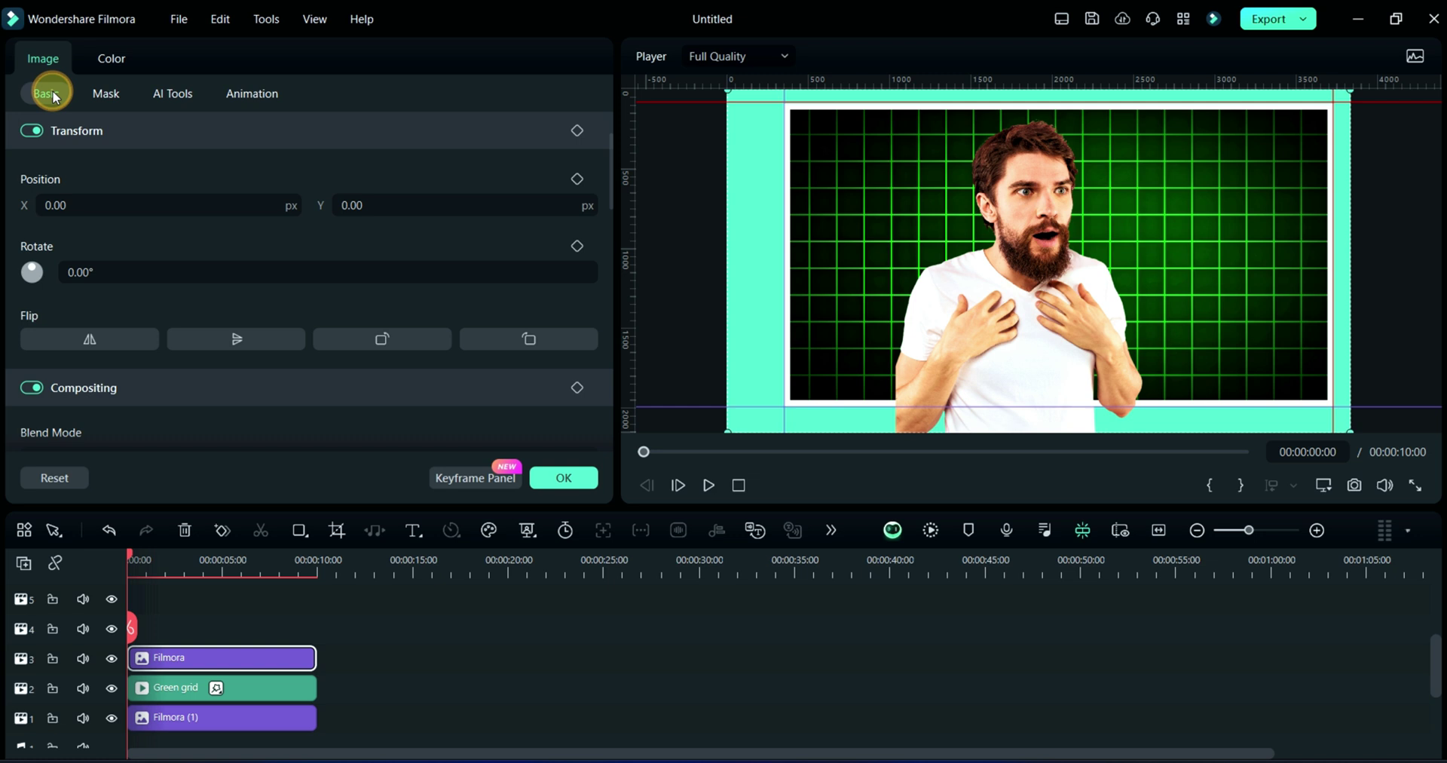
scroll(36, 226, up, 2)
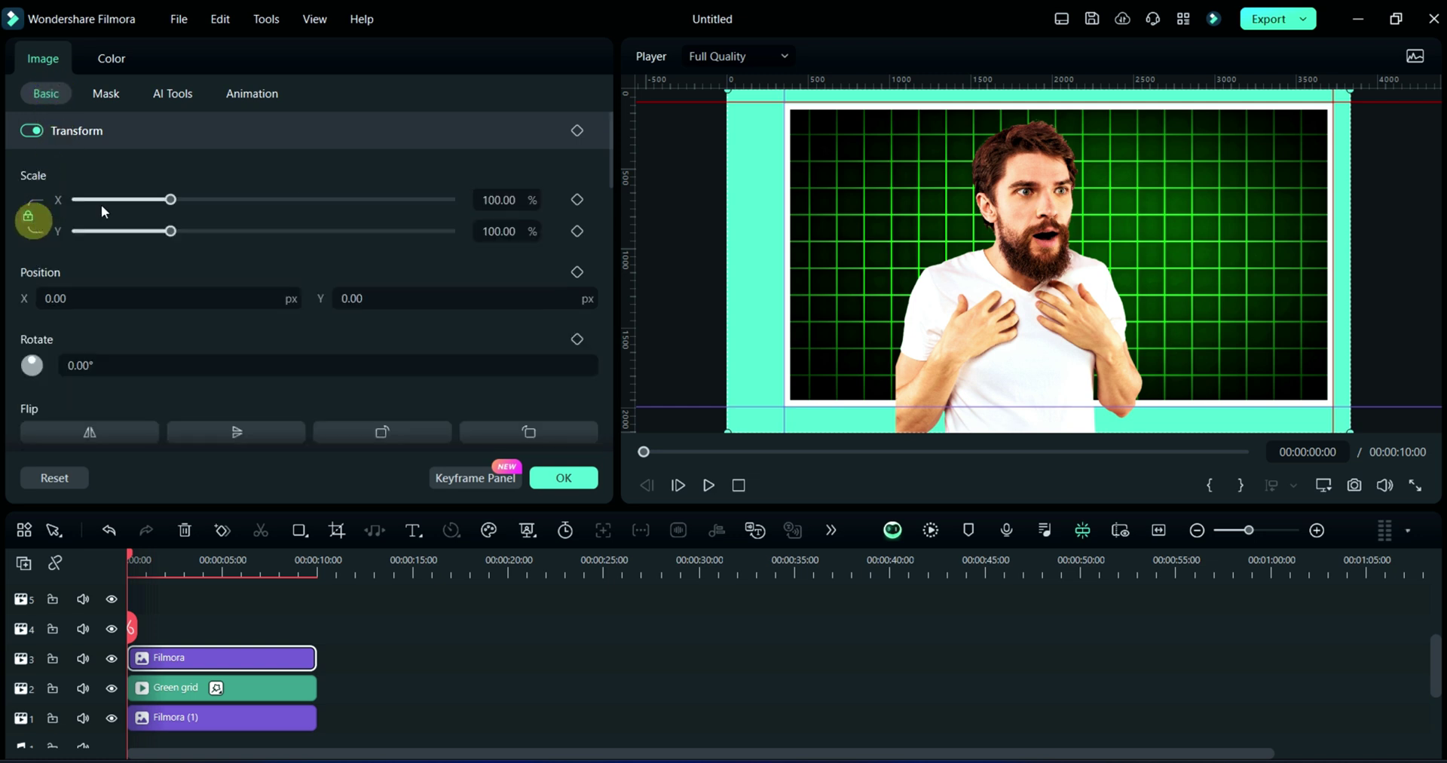
click(491, 196)
text(108)
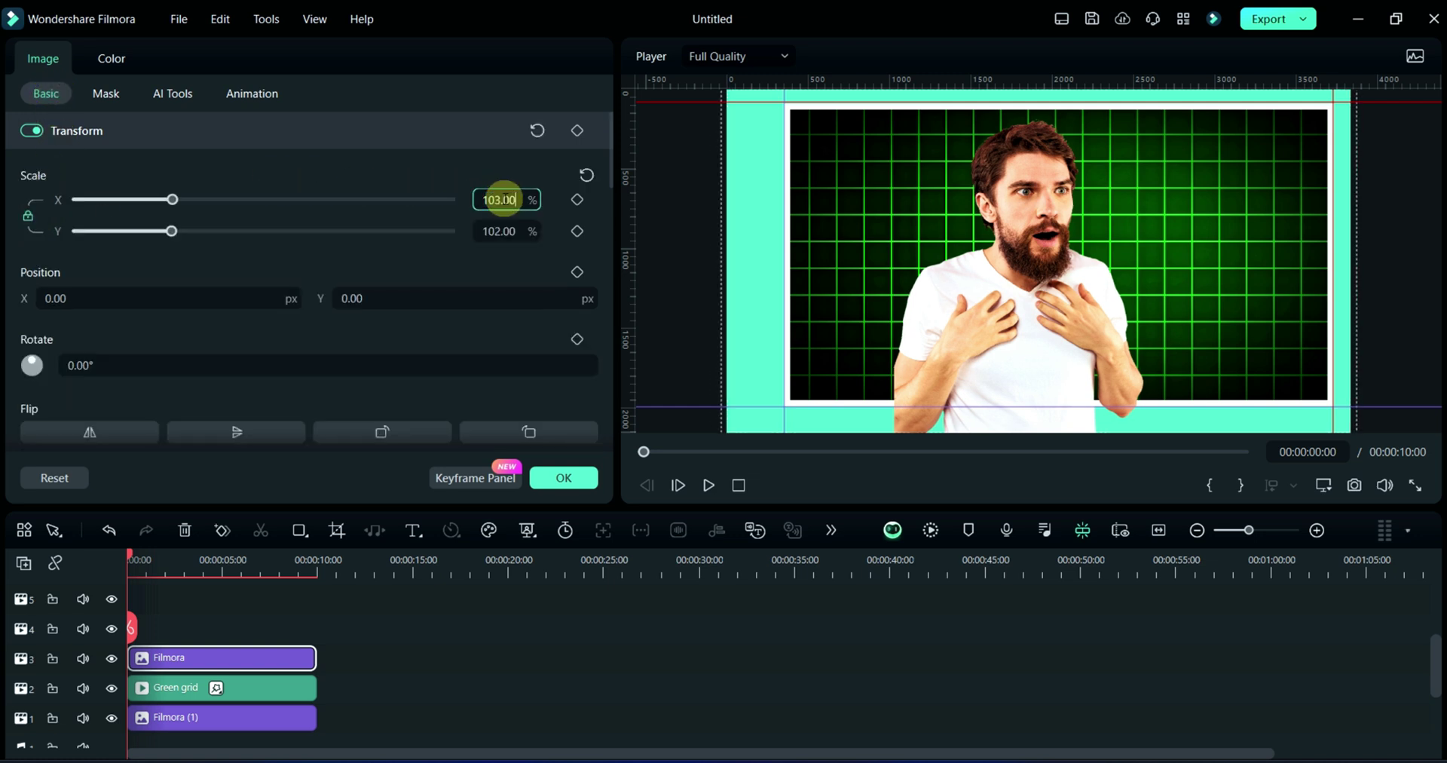
key(Return)
text(188.89)
key(Return)
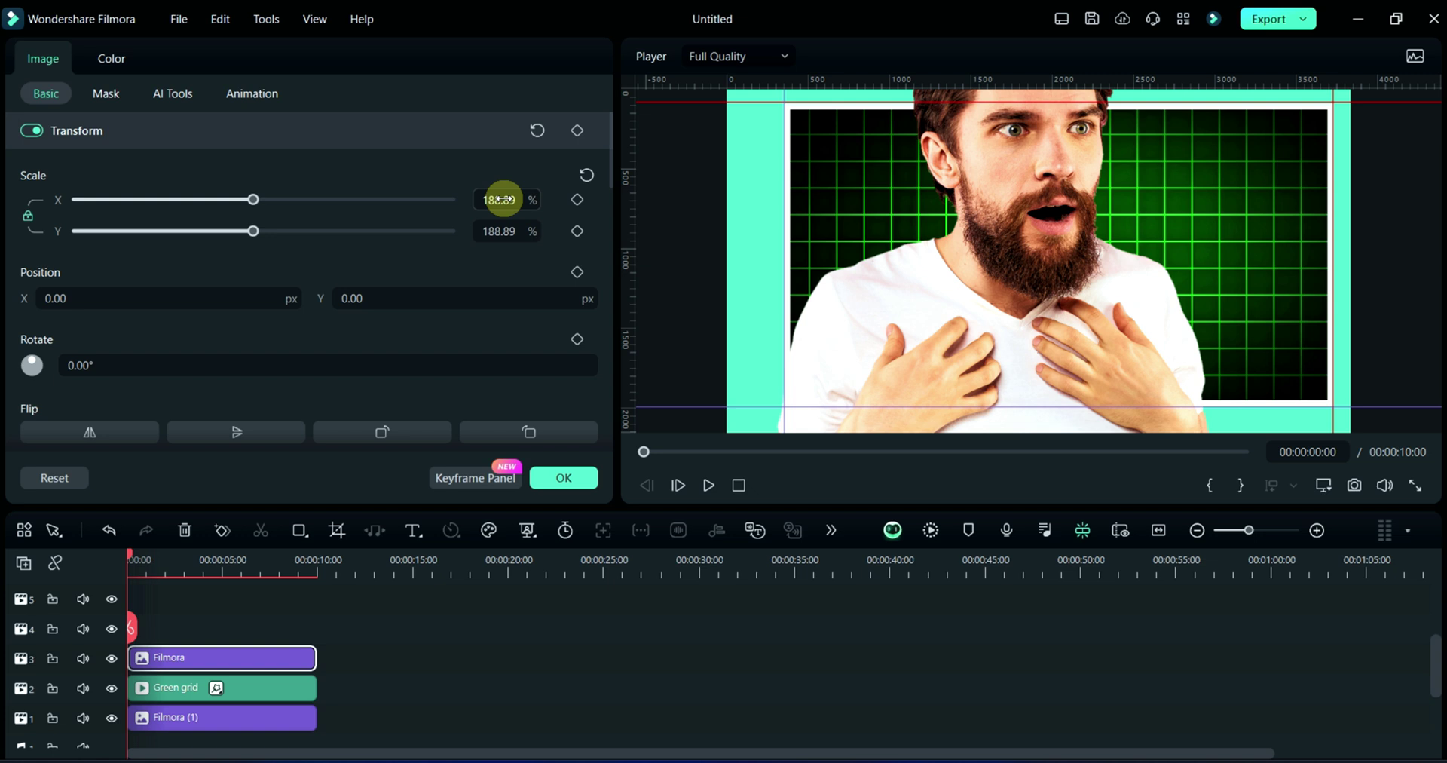
Move the man to position X -1139.53, Y -289.13
click(147, 295)
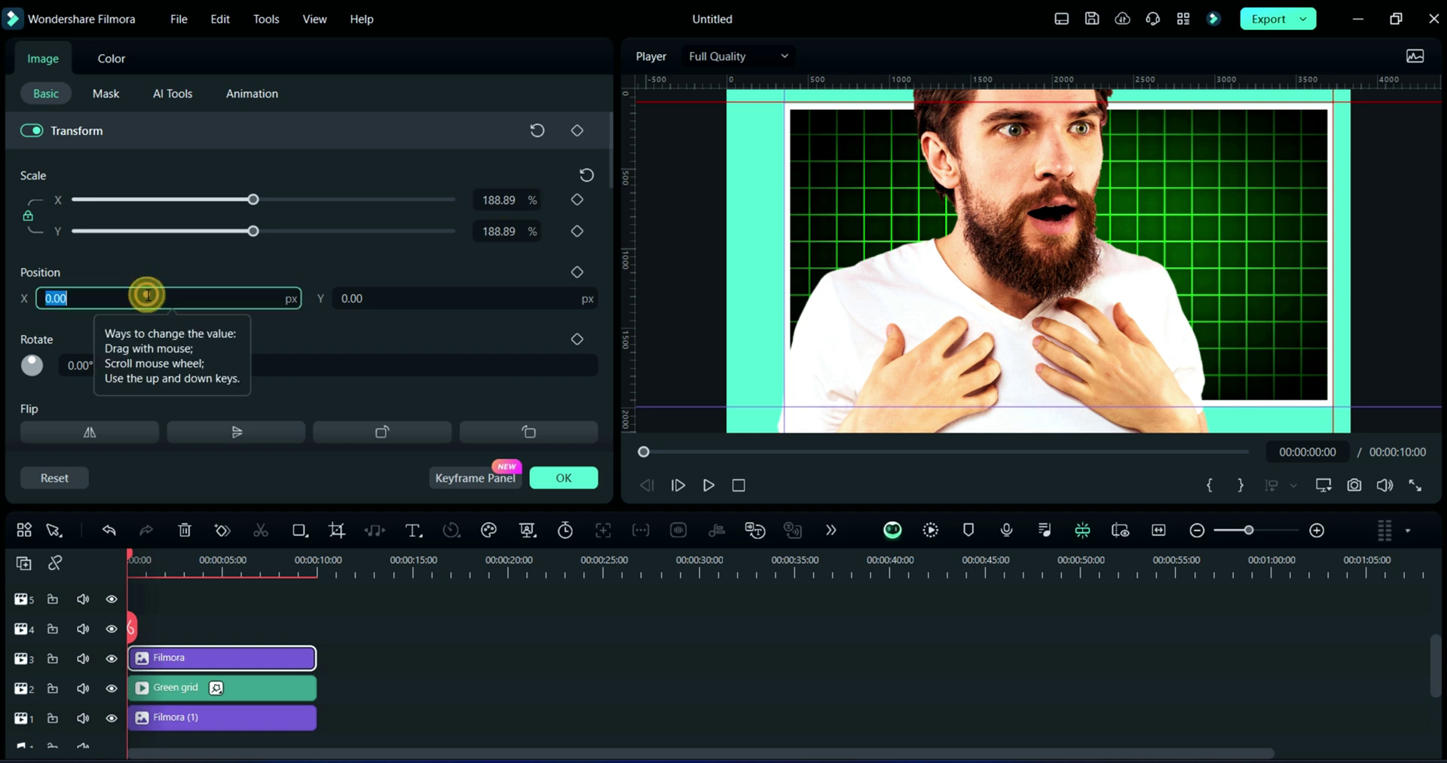
text(1139.53)
key(Return)
click(395, 300)
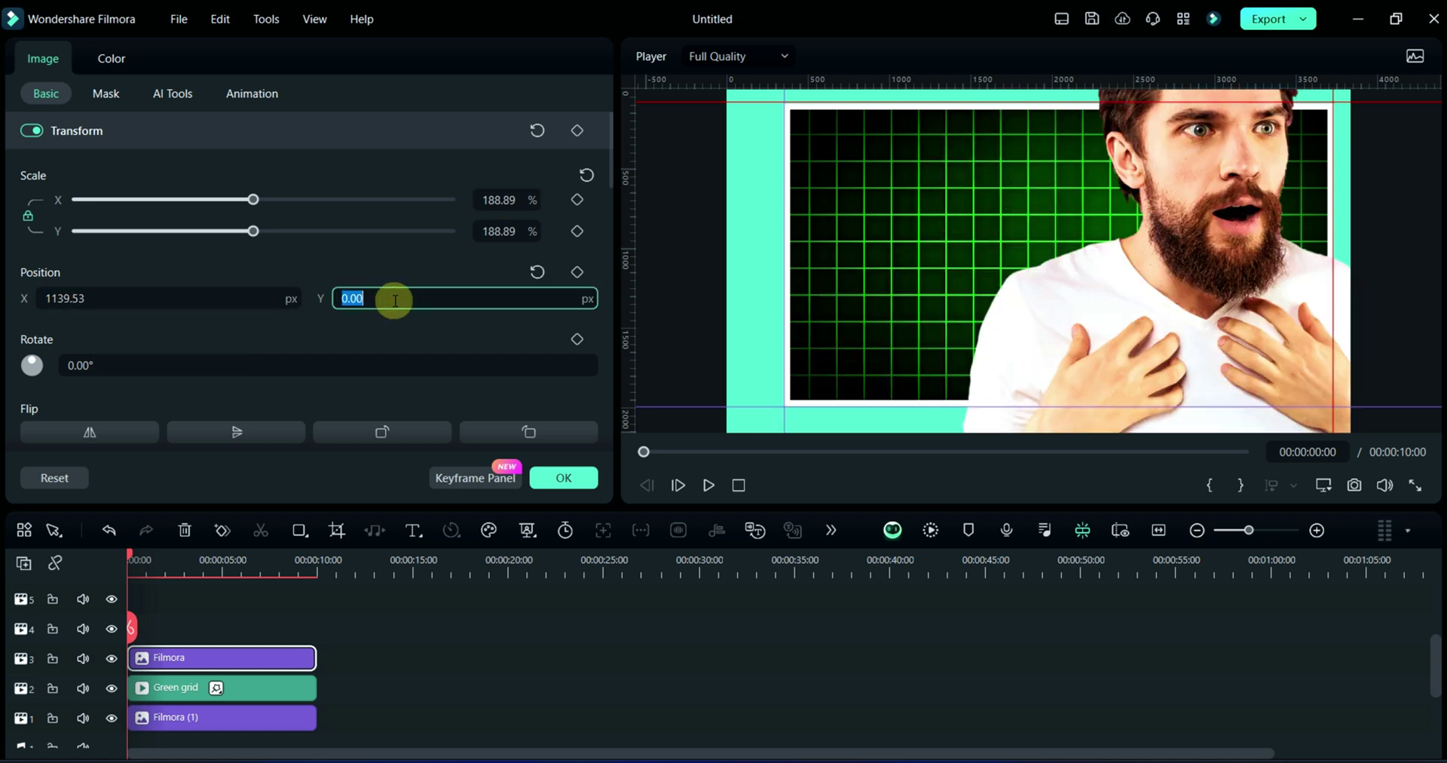
text(-289.13)
key(Return)
click(47, 299)
text(-)
key(Return)
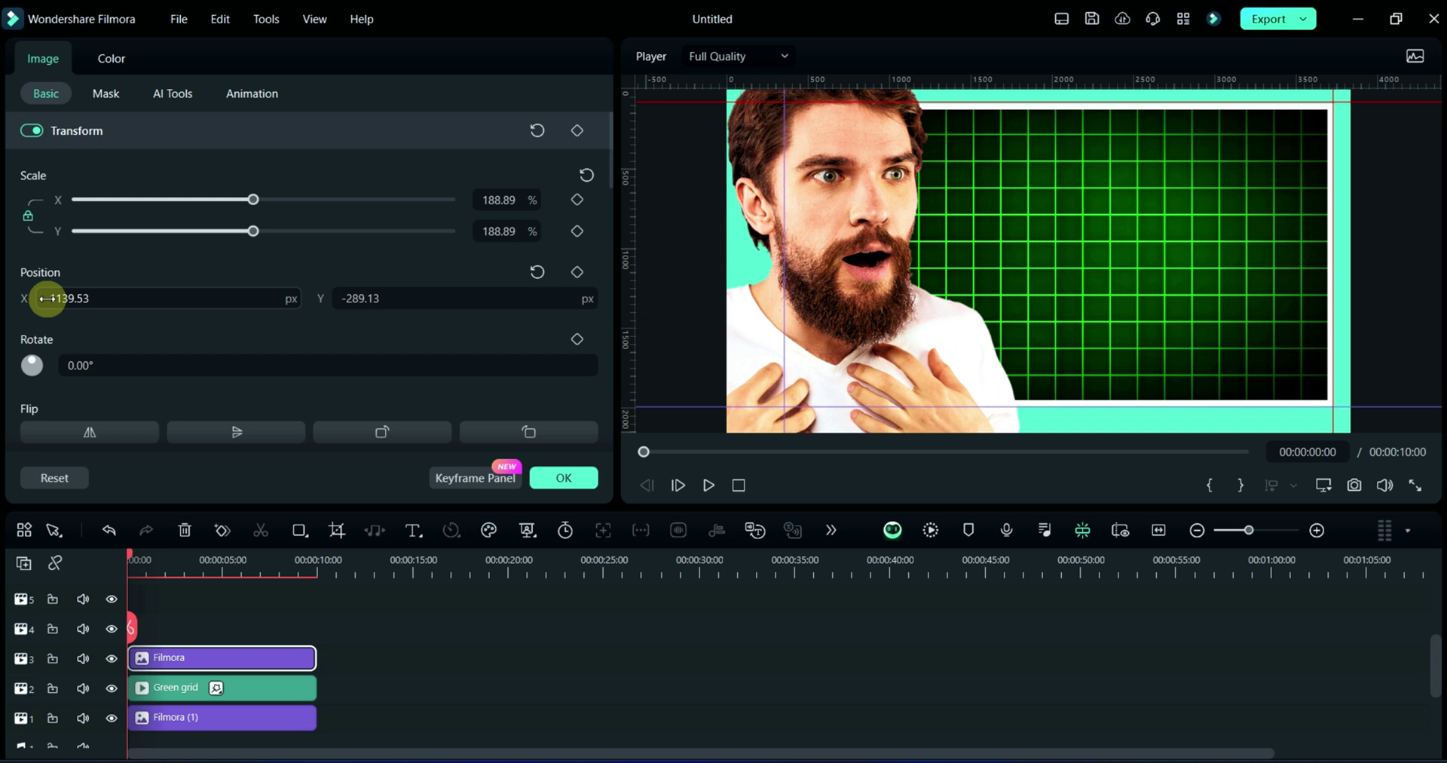
click(269, 340)
Give the man a black drop shadow at 80% opacity
scroll(48, 358, down, 10)
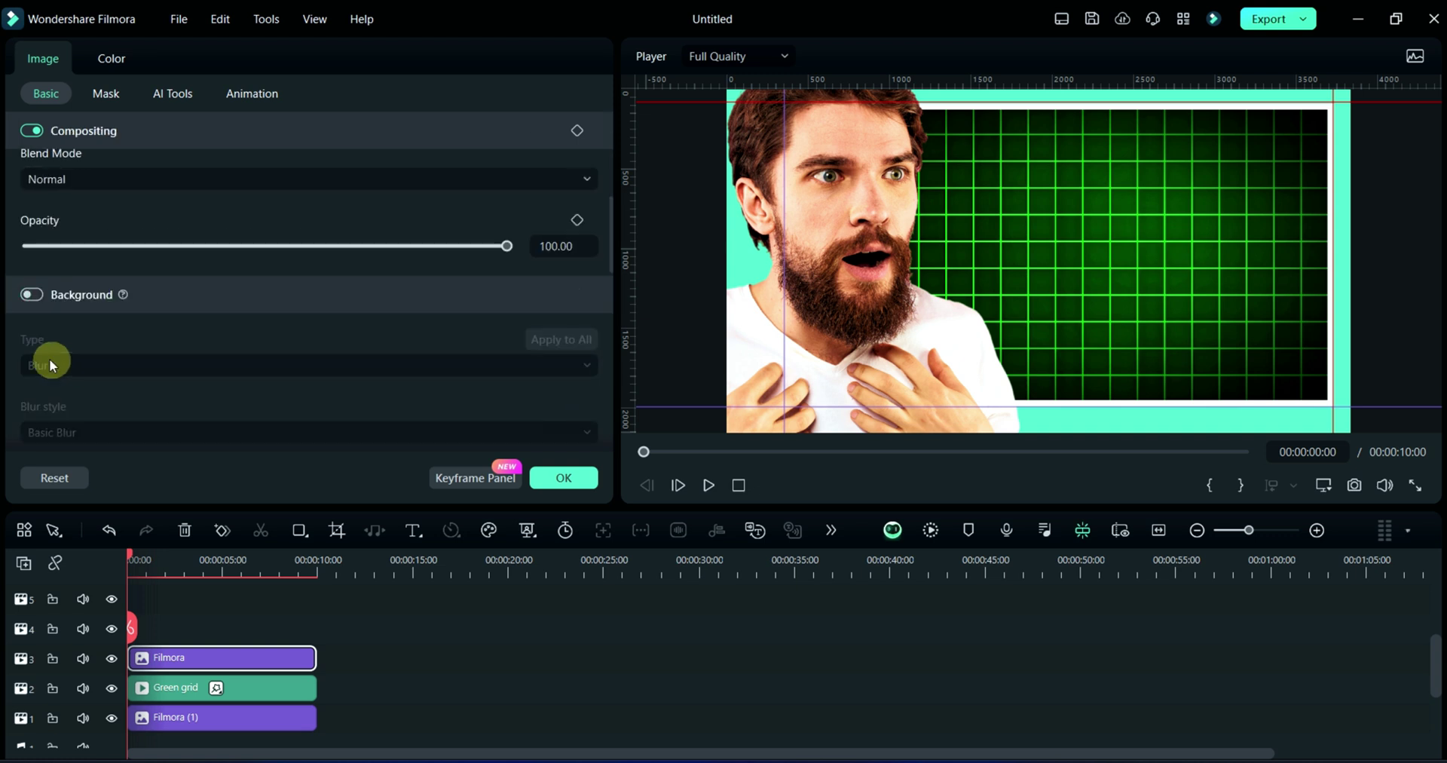
click(32, 276)
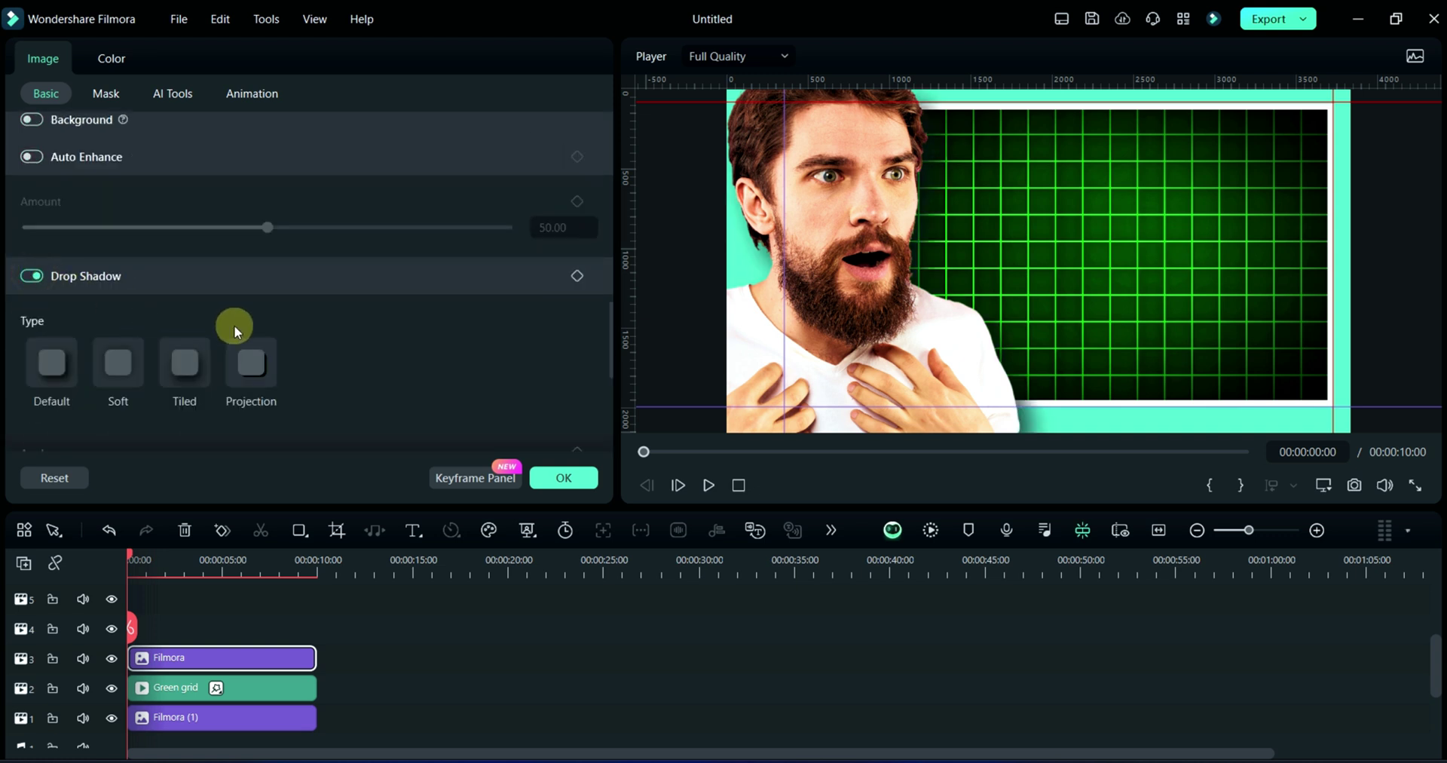
scroll(229, 327, down, 5)
click(40, 269)
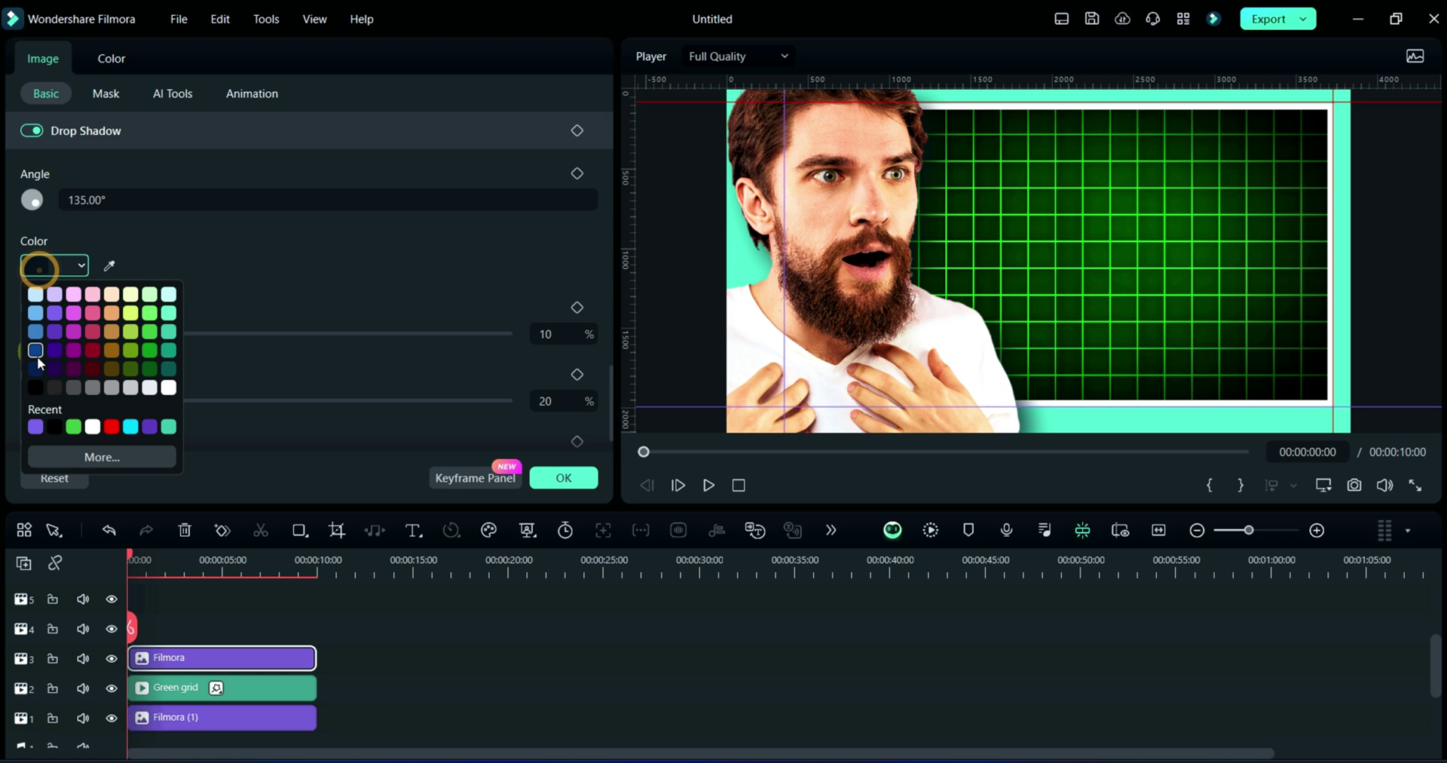
click(35, 385)
scroll(128, 407, down, 1)
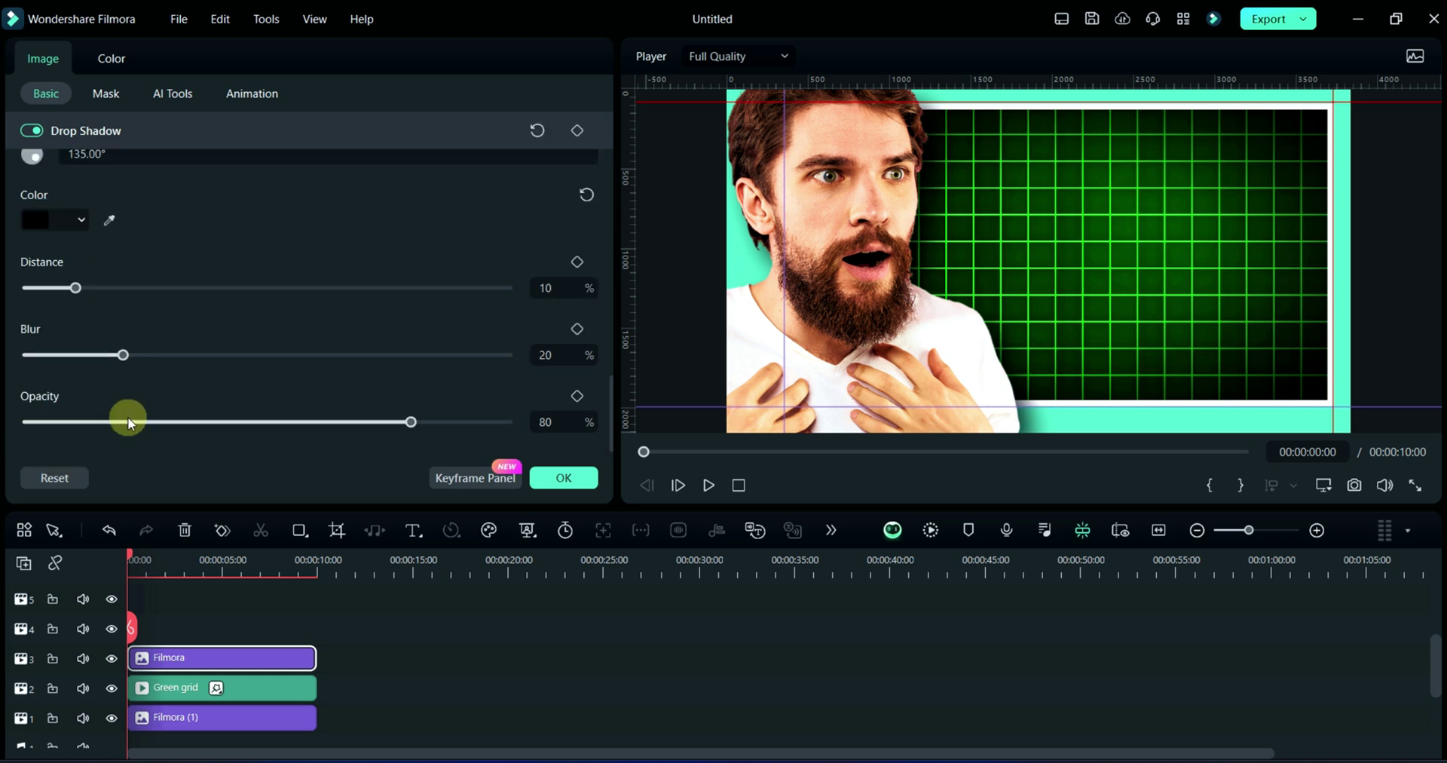
drag(128, 422, 526, 428)
Add a Quick Text title and replace its placeholder with 'Creative'
click(564, 477)
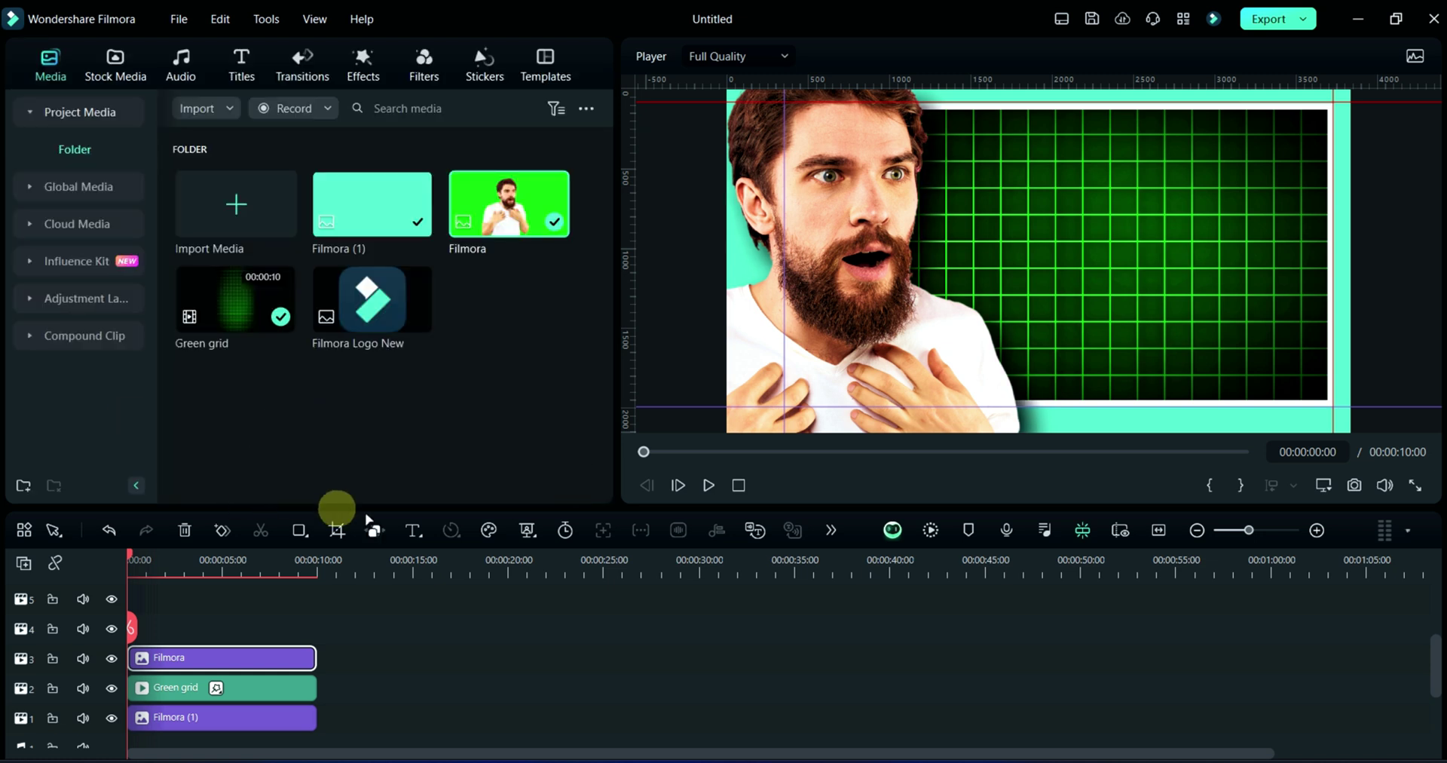
click(413, 531)
click(439, 559)
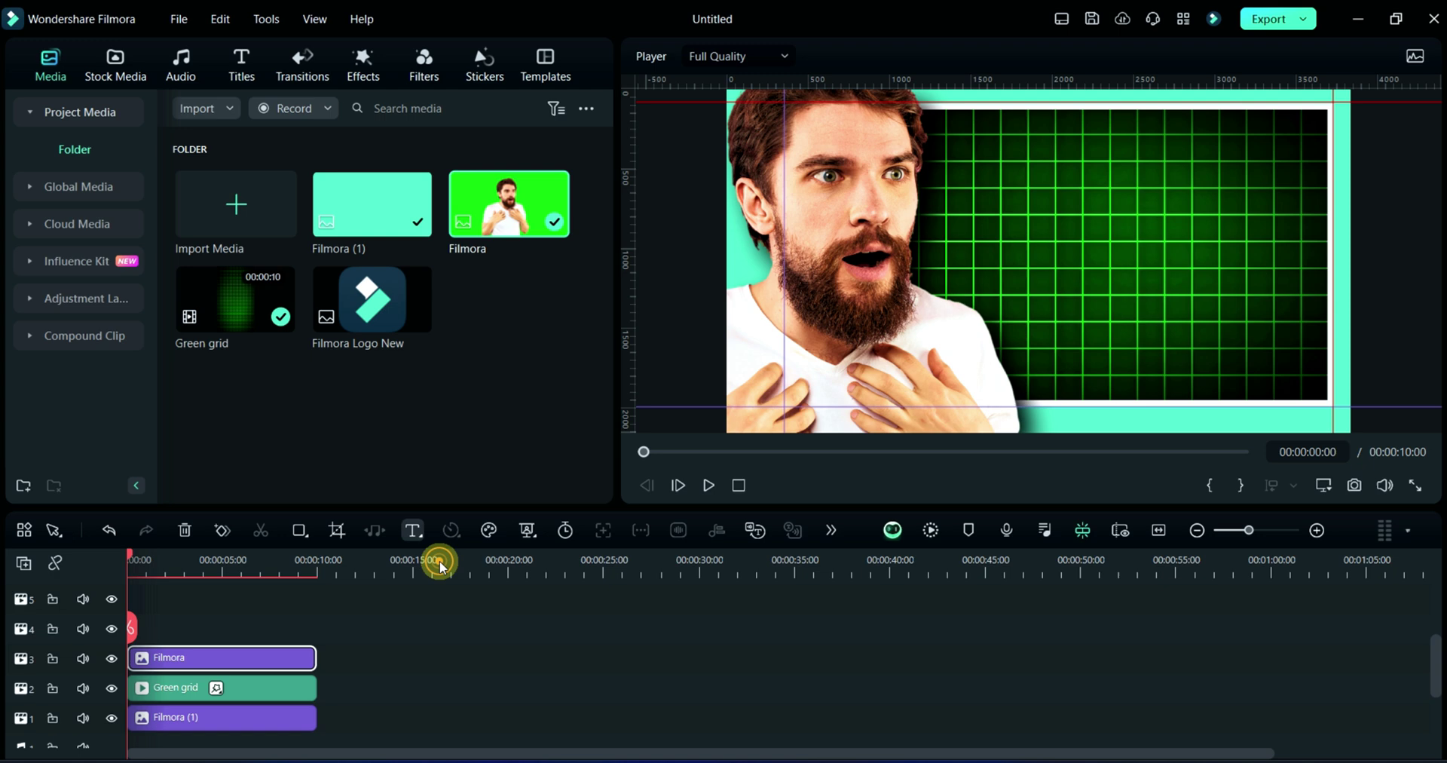
click(95, 177)
key(ctrl+a)
text(Cre)
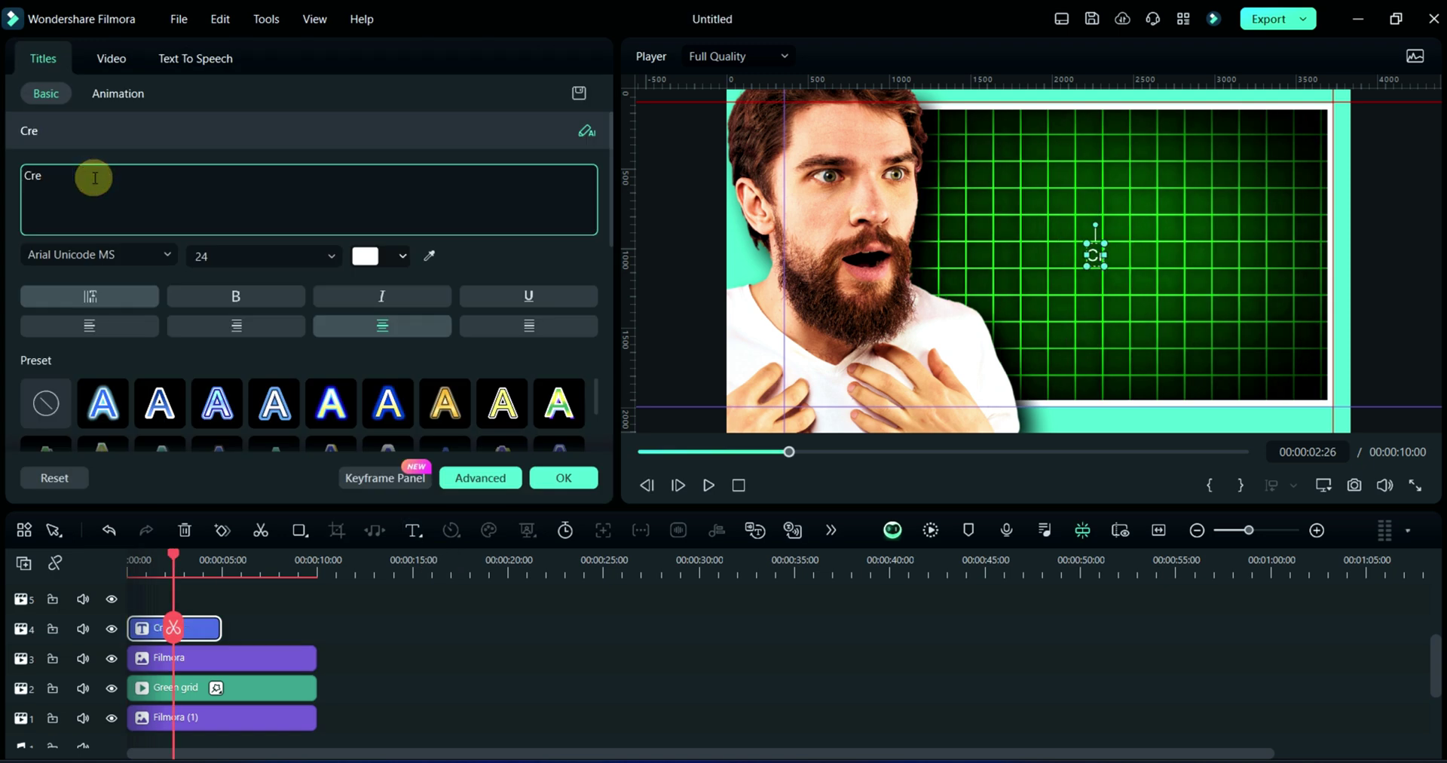
Style Creative in Boldest Romance Personal Use, size 120, with a purple glow preset
click(95, 255)
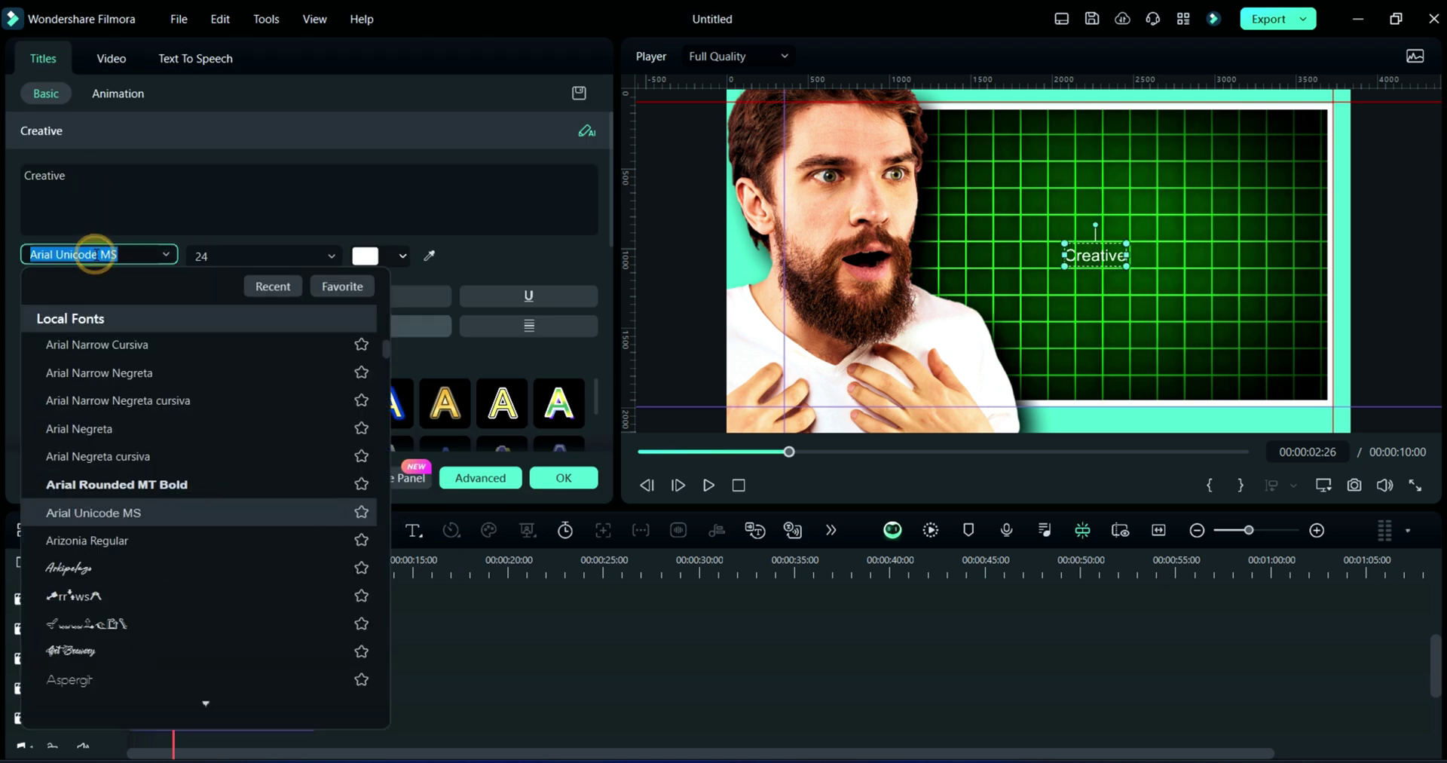
text(boldest)
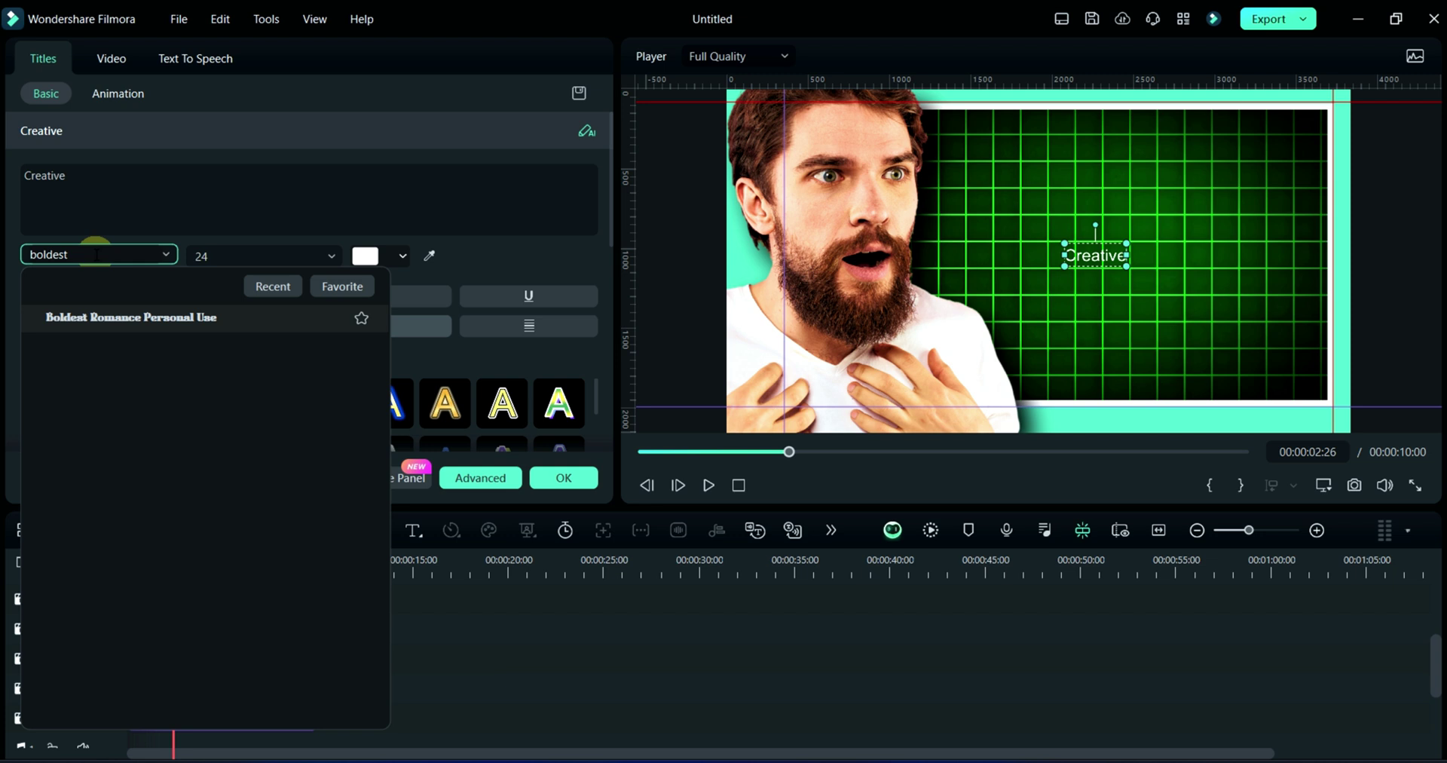
click(130, 316)
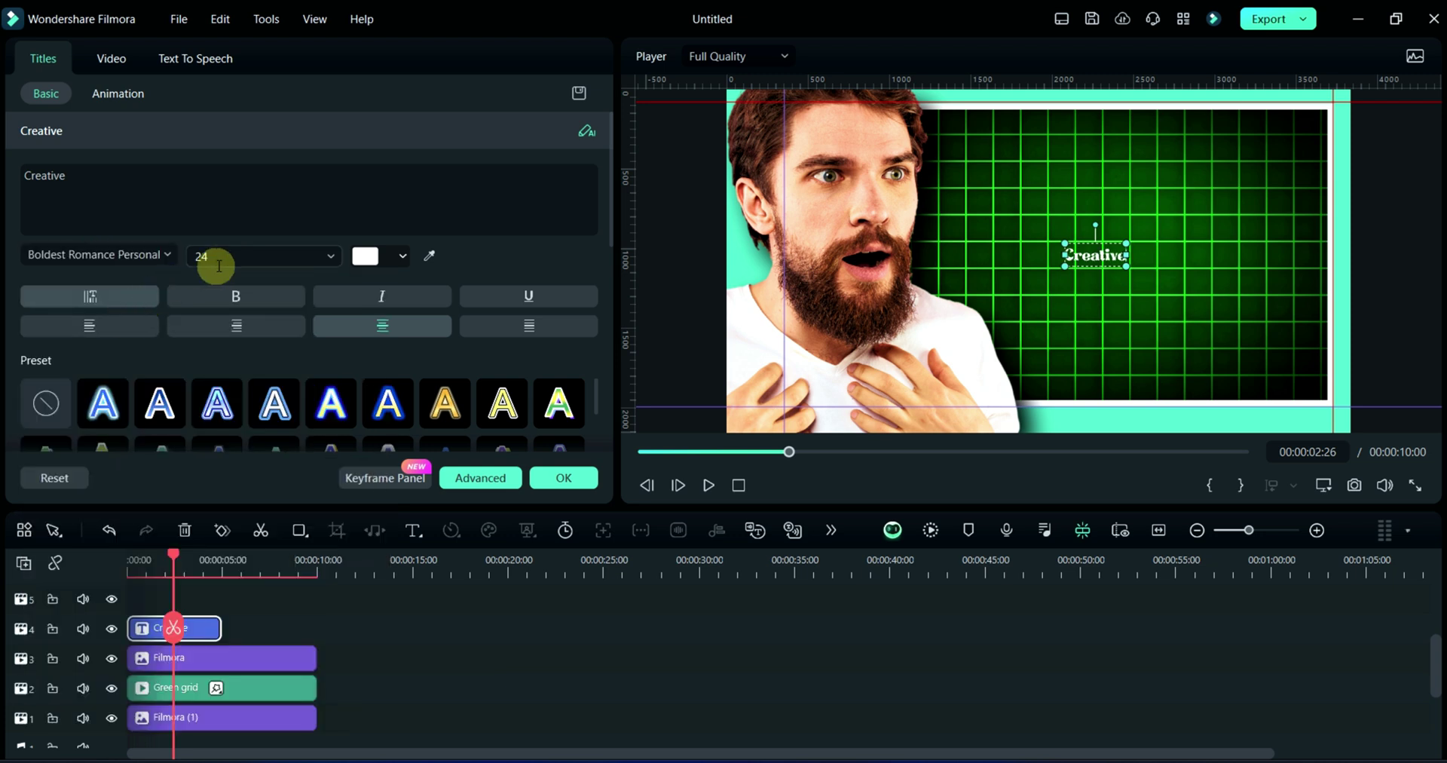
text(120)
key(Return)
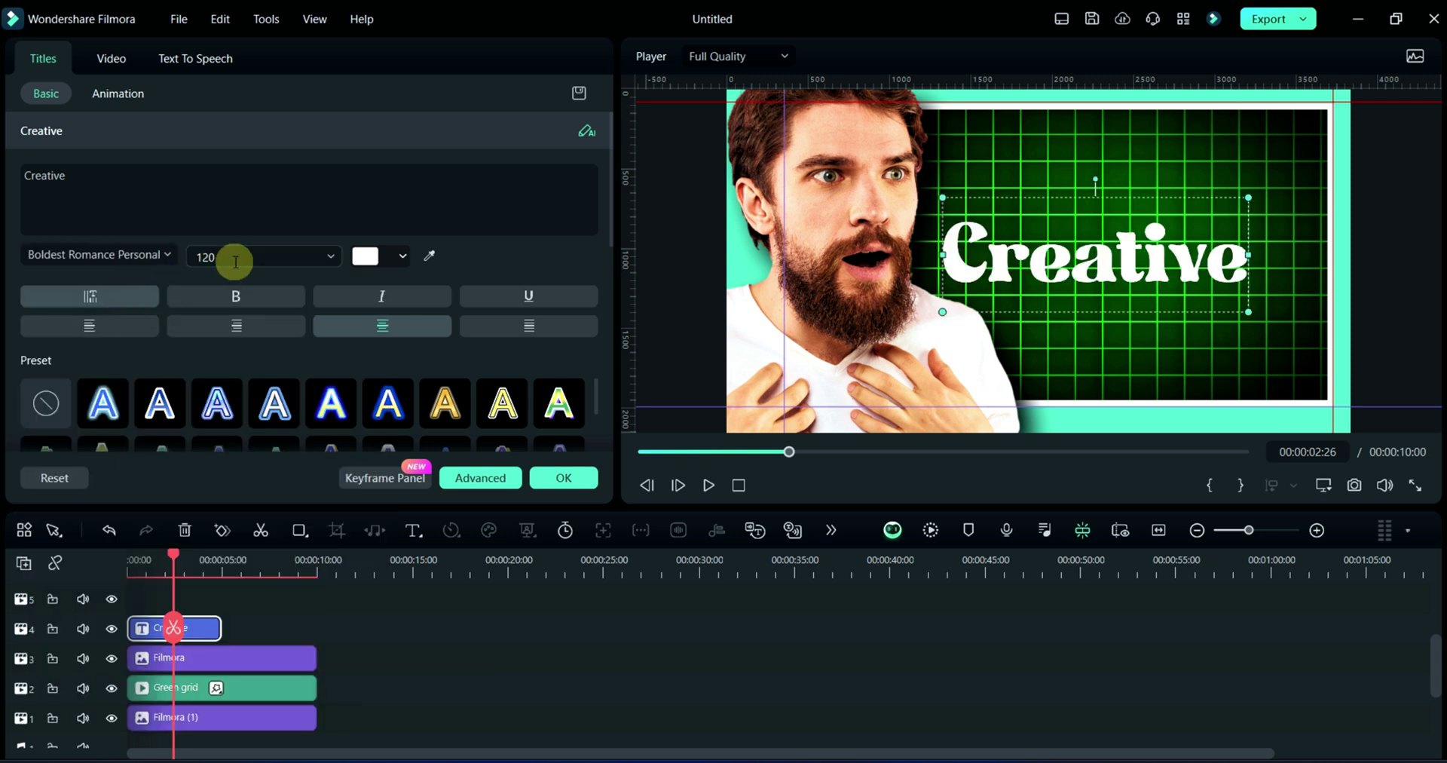
scroll(283, 303, down, 5)
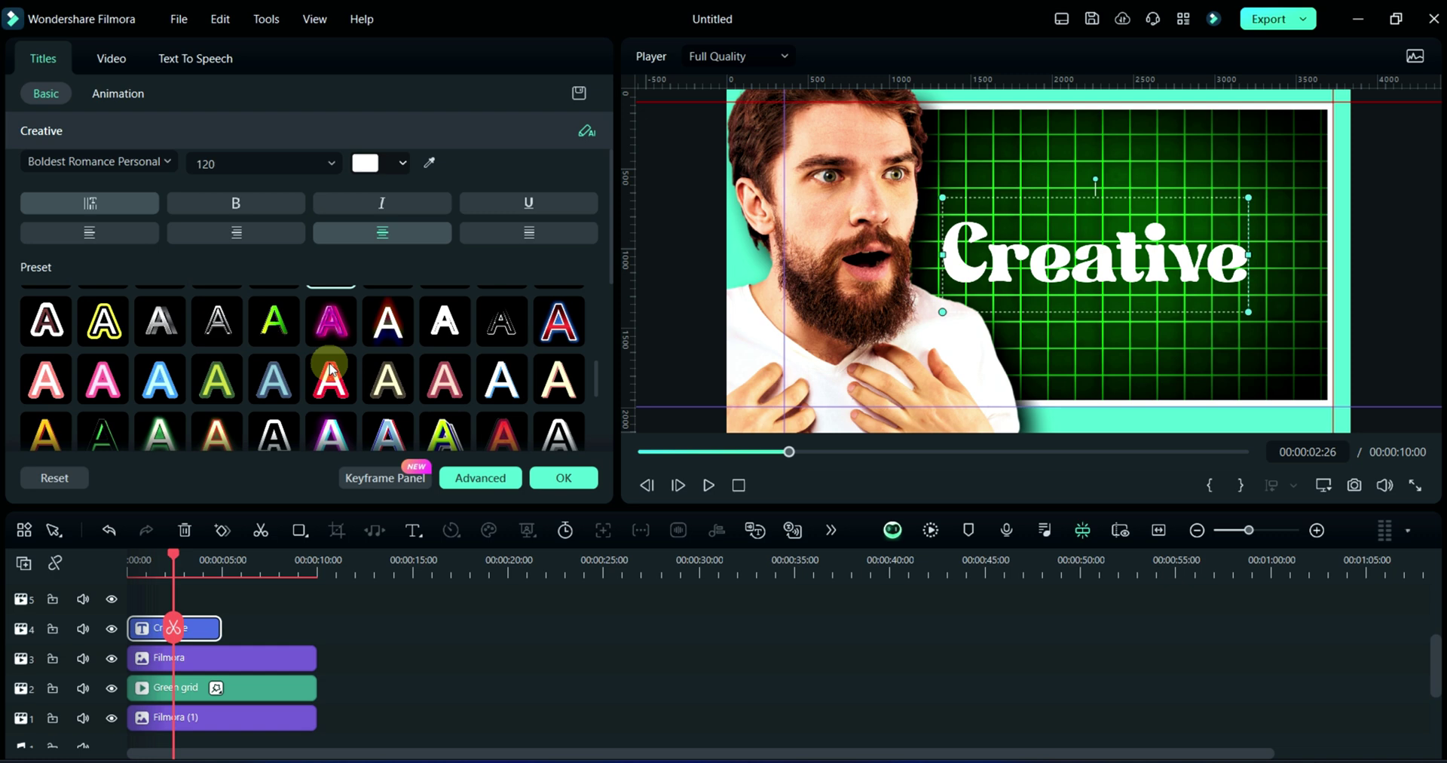
click(285, 386)
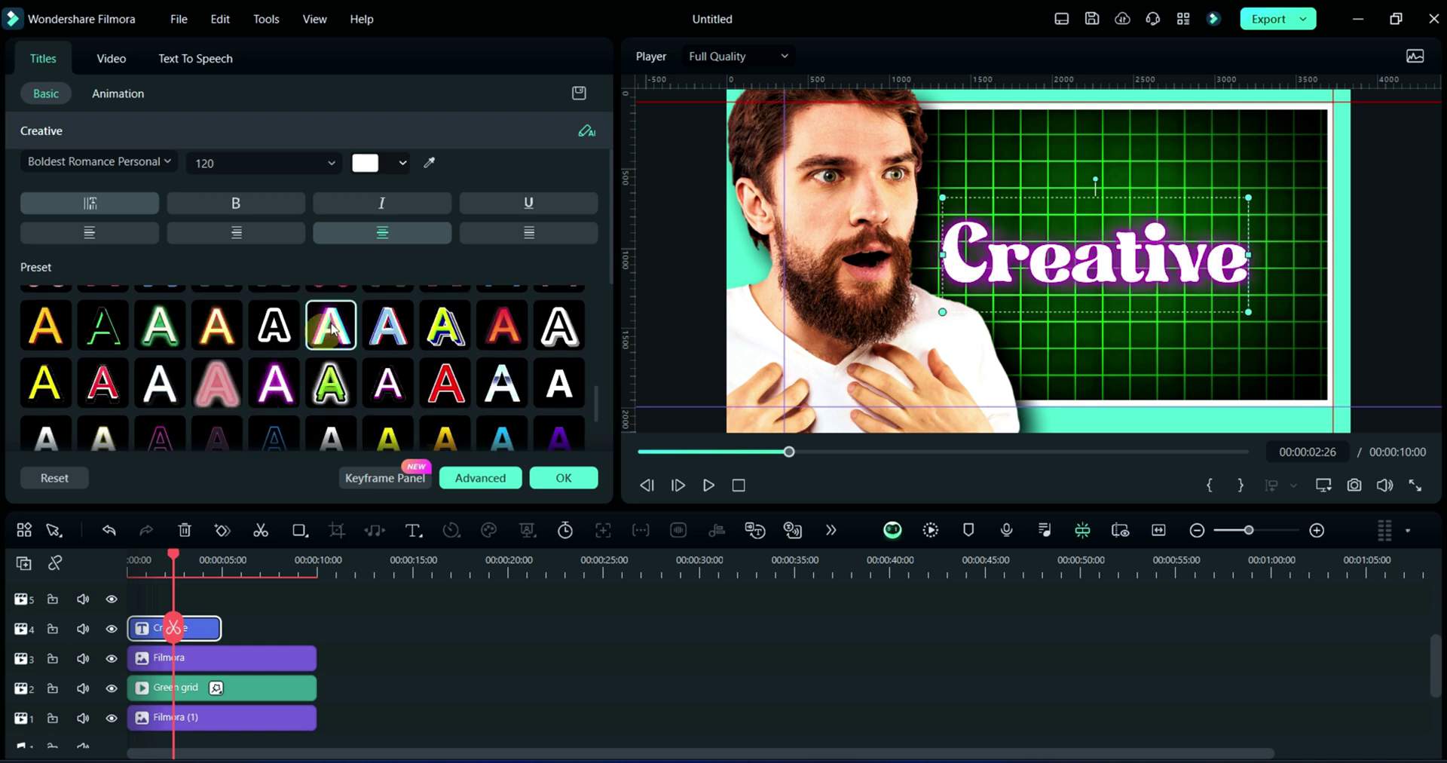
Position the Creative title at X 536.80, Y 283.16
scroll(103, 233, down, 10)
click(85, 332)
text(536)
key(Return)
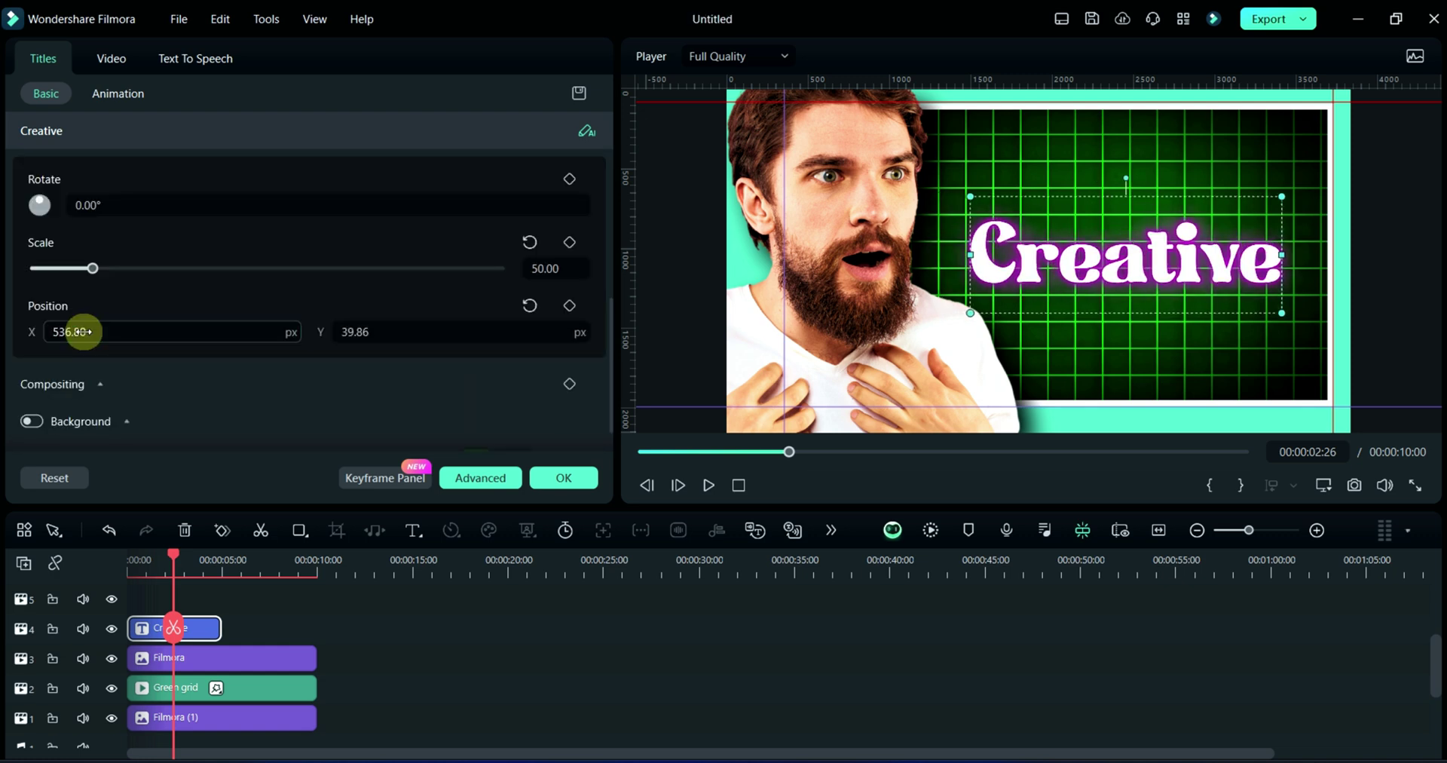
click(370, 328)
text(283.16)
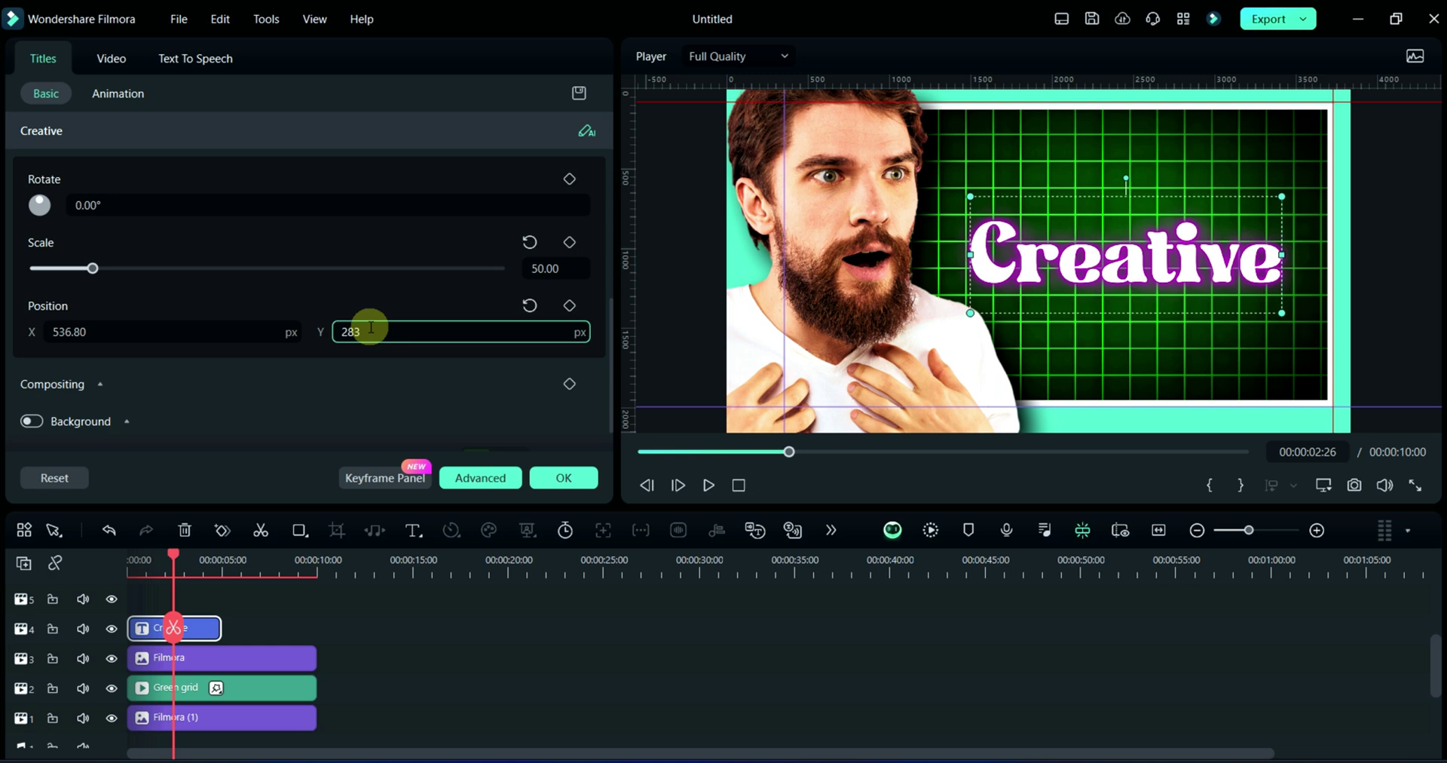
key(Return)
Add a cyan vertical guide and move it to about x 1290
click(582, 481)
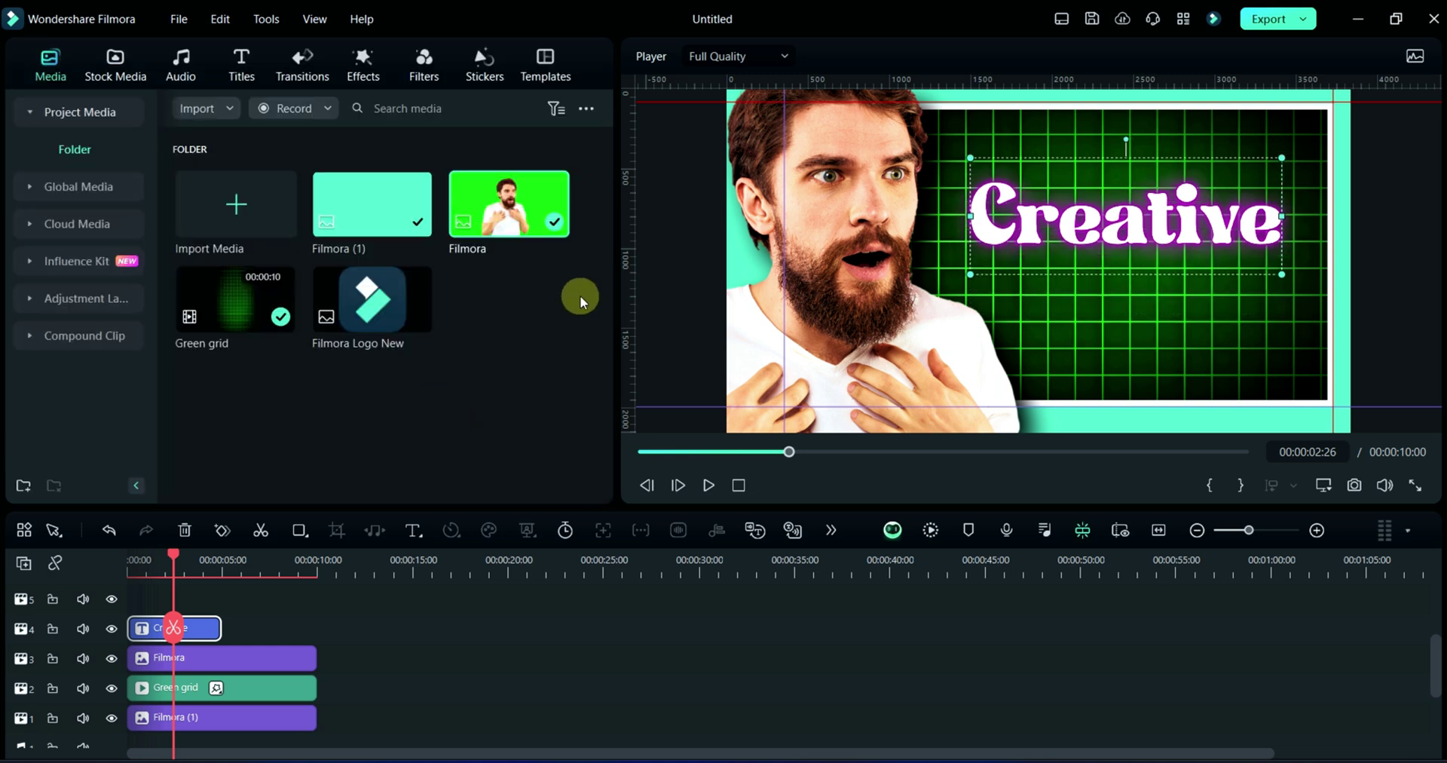
click(702, 100)
click(525, 302)
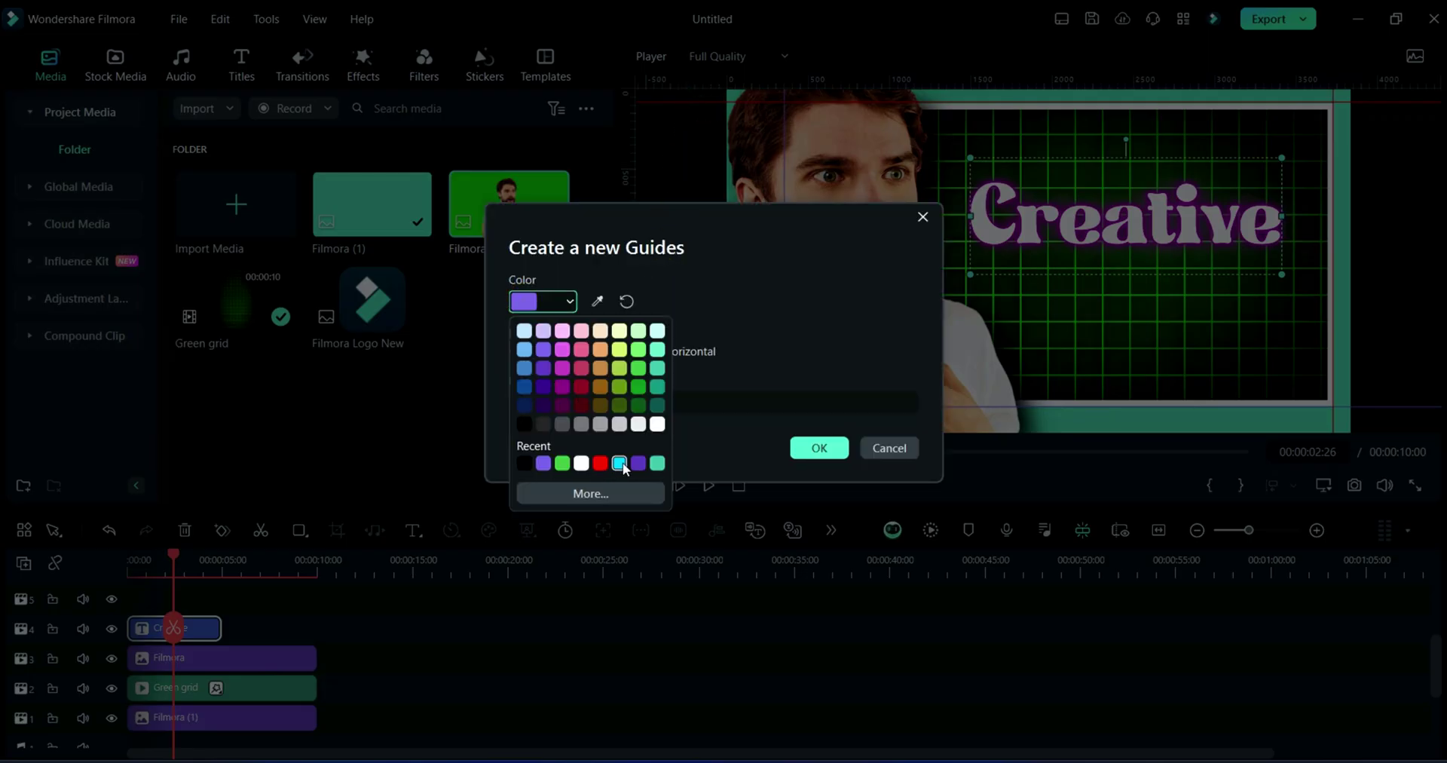
click(614, 356)
click(819, 448)
drag(727, 286, 974, 331)
Add a horizontal guide at 500 and nudge it slightly lower
right_click(840, 83)
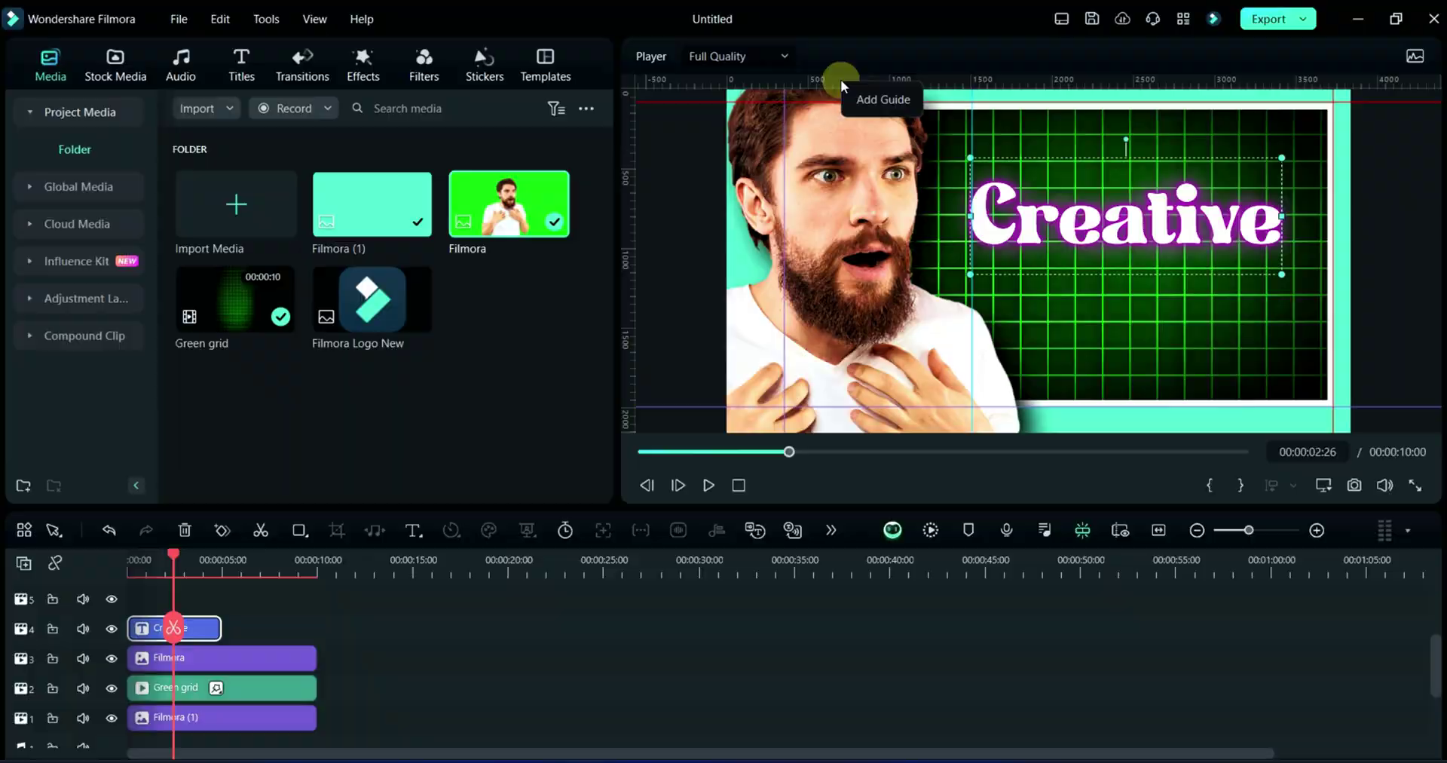
click(876, 97)
text(500)
click(681, 349)
click(817, 443)
drag(880, 178, 883, 183)
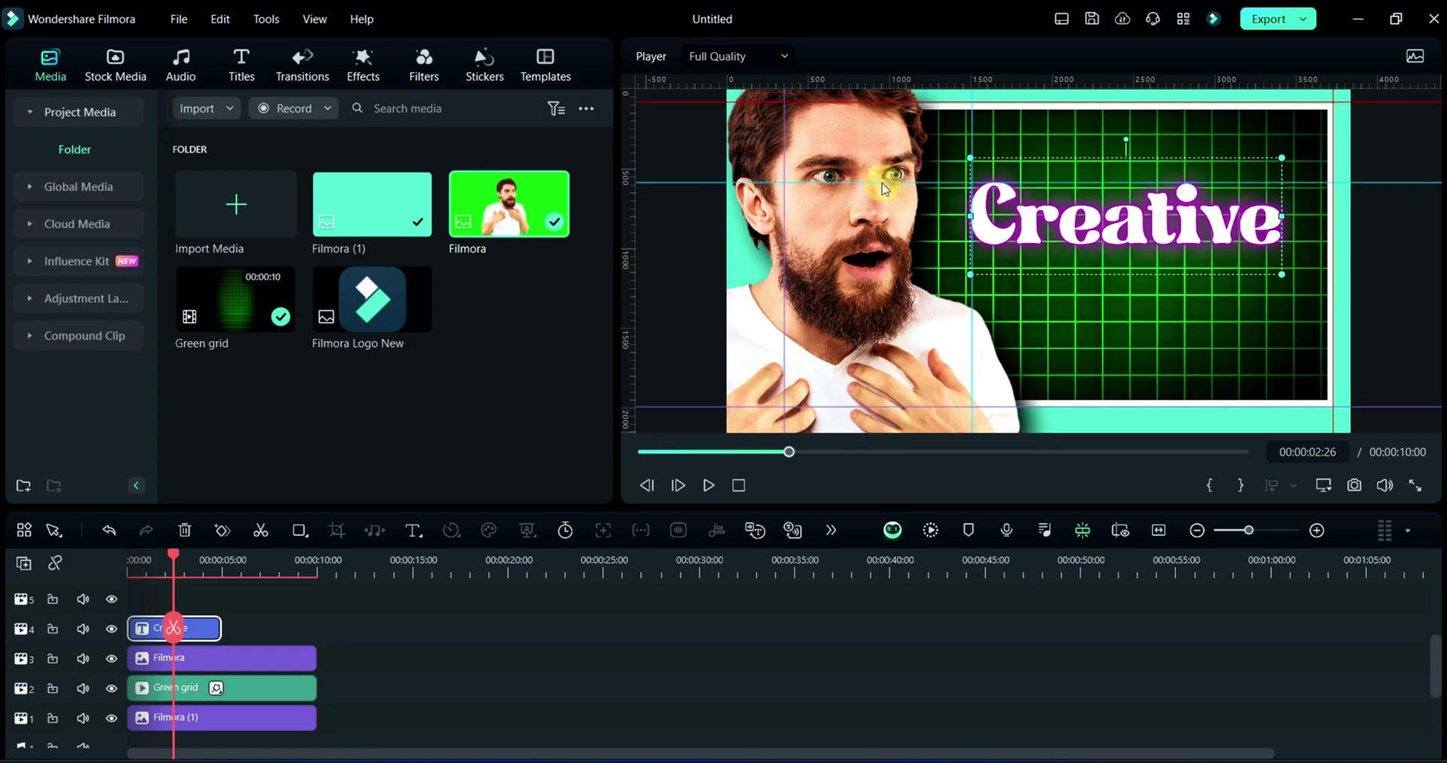
Create another guide and start a further vertical guide from the ruler
click(826, 97)
click(889, 448)
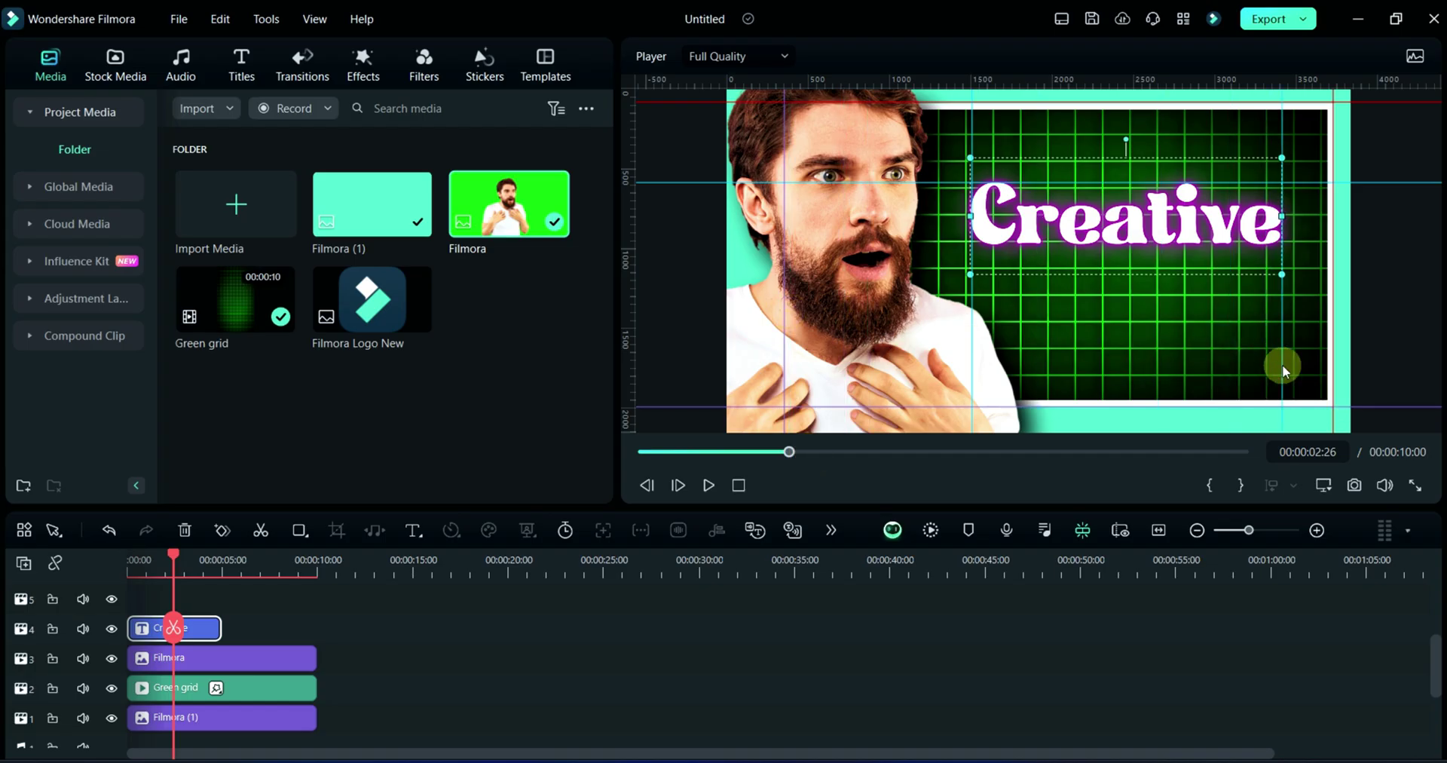
right_click(979, 83)
click(1010, 97)
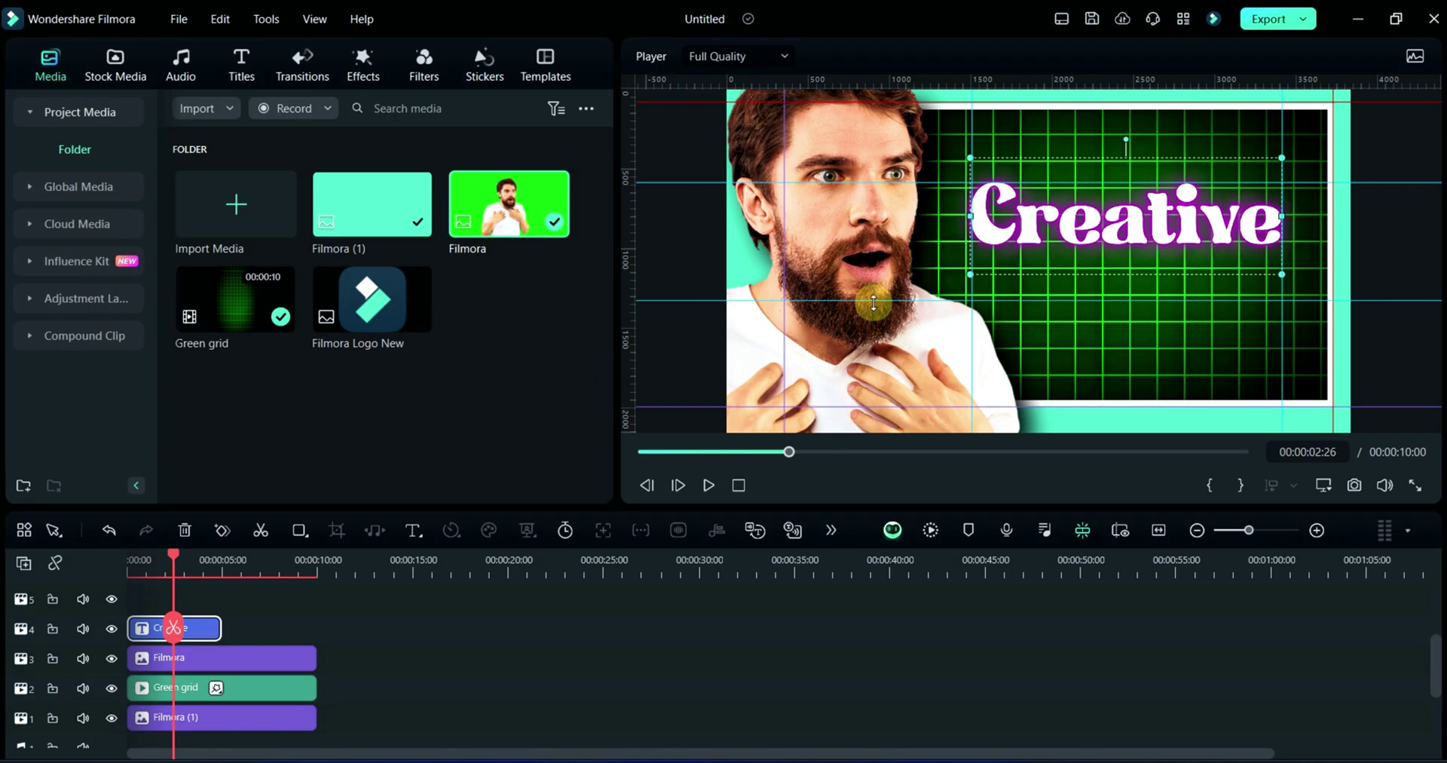
Add a Quick Text title and trim its placeholder down to 'Text'
click(415, 532)
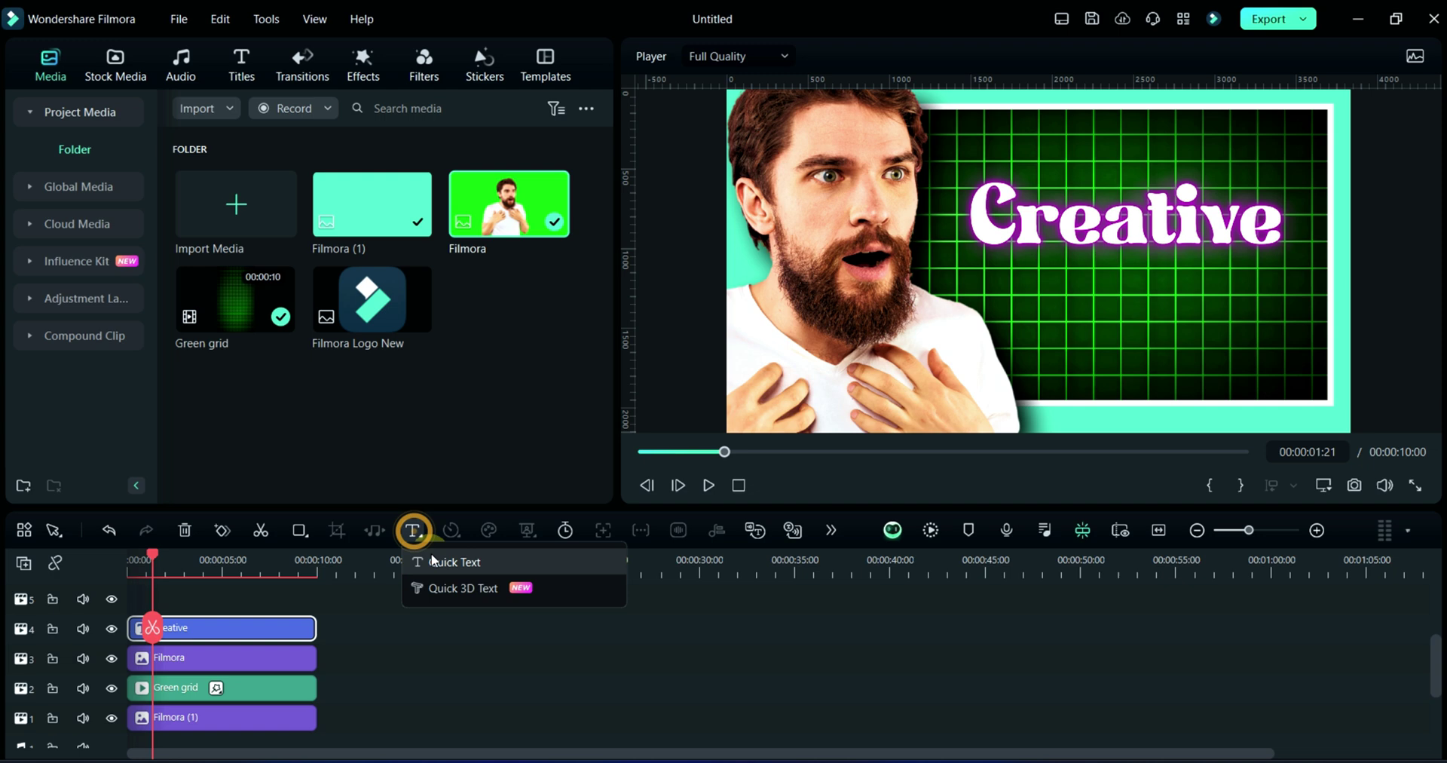
click(432, 561)
click(242, 600)
double_click(216, 597)
click(89, 178)
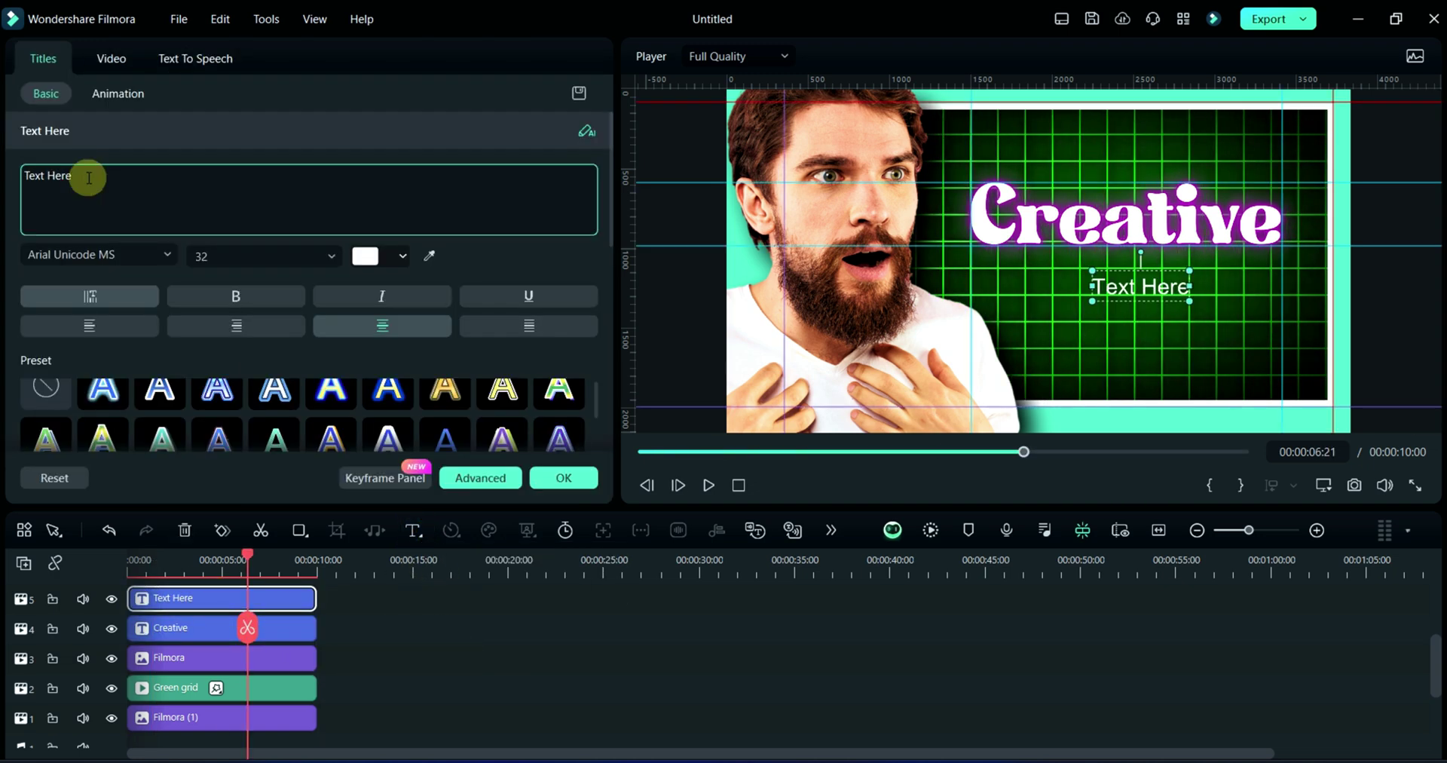
key(BackSpace)
key(BackSpace)
key(BackSpace)
key(BackSpace)
key(BackSpace)
Set the Text title to the Arkipelago script font at size 90
click(102, 253)
text(arki)
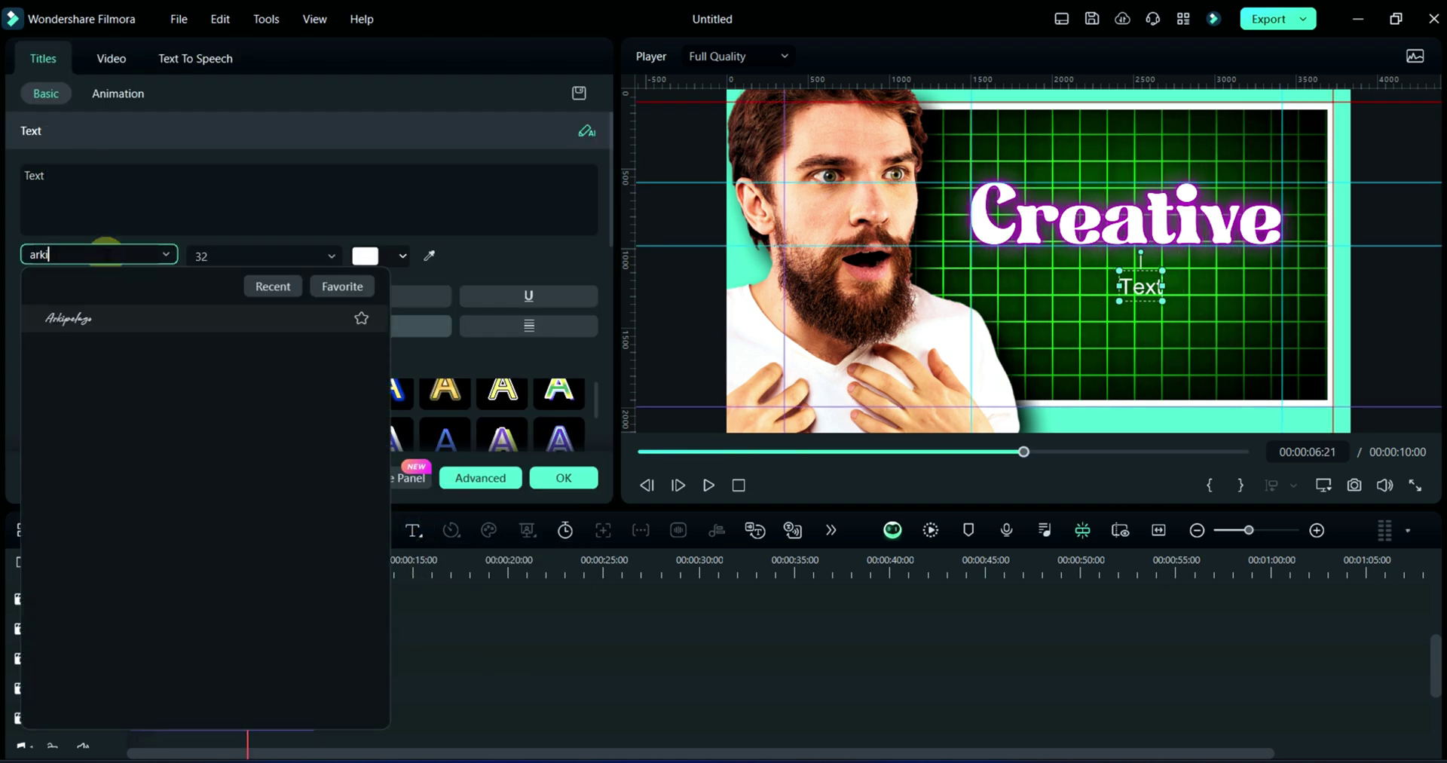
click(94, 321)
click(226, 256)
text(90)
drag(248, 556, 129, 613)
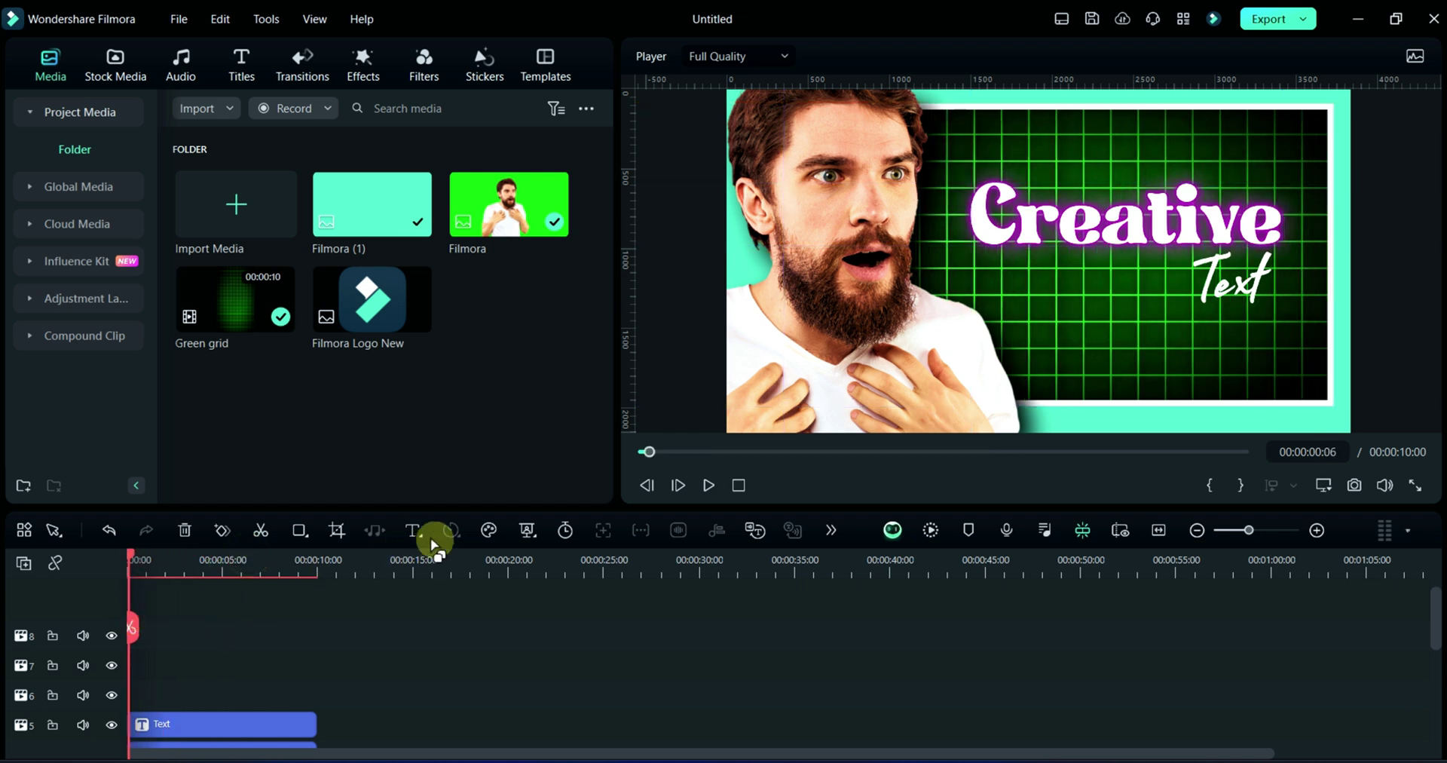
Add a text clip extended to 10 seconds reading 'How to'
click(420, 531)
click(439, 560)
drag(222, 691, 309, 717)
double_click(287, 693)
text(How to)
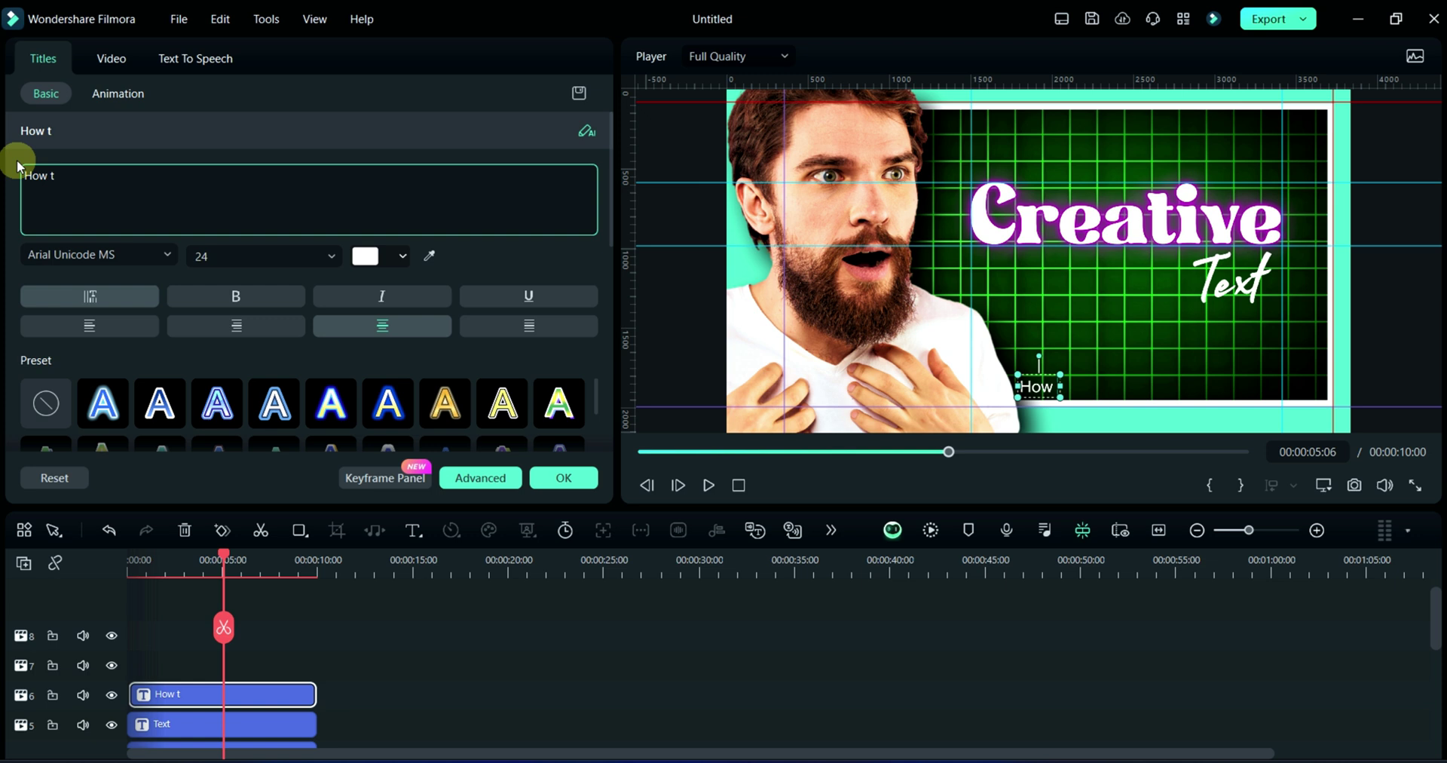
Style How to in Alfa Slab One, size 80, black
click(77, 255)
text(alfa)
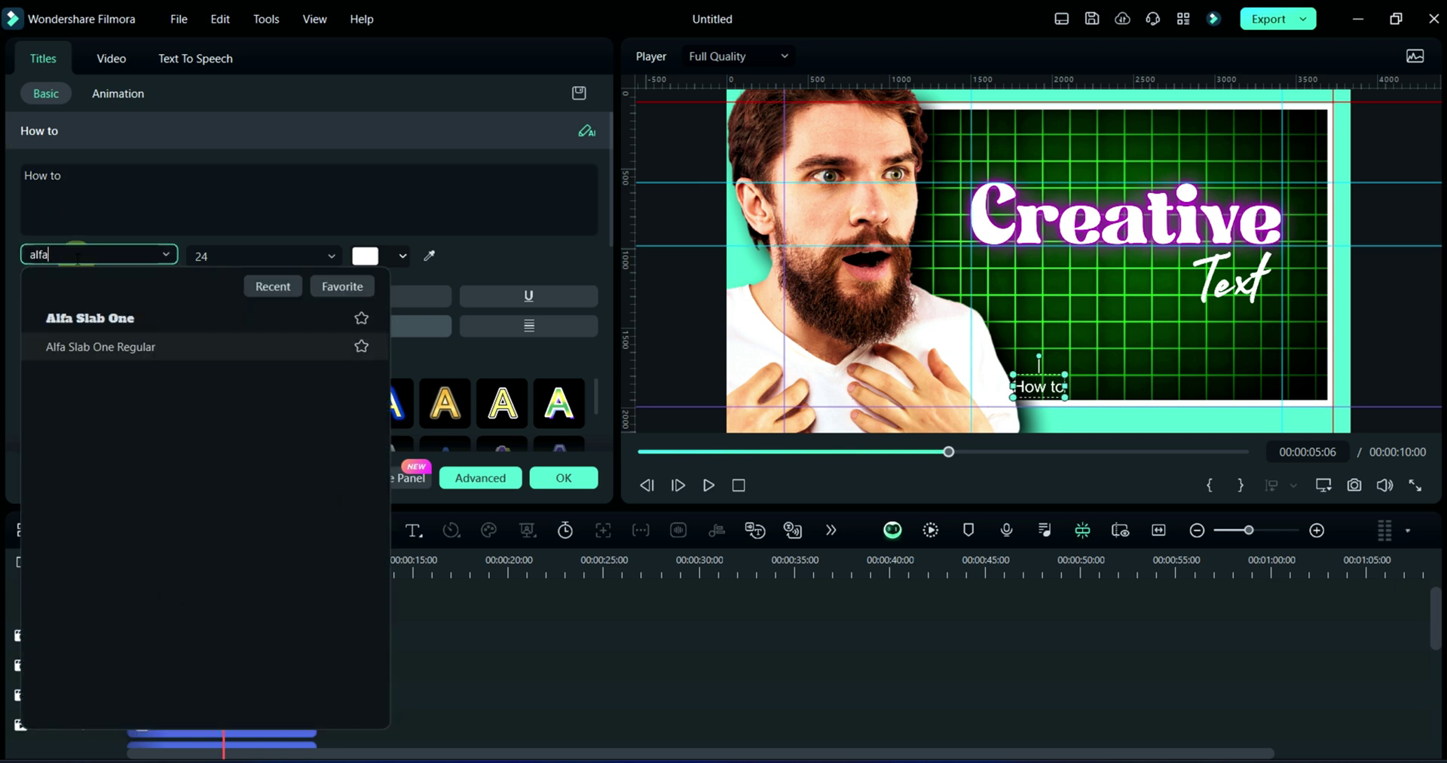
click(102, 315)
click(230, 252)
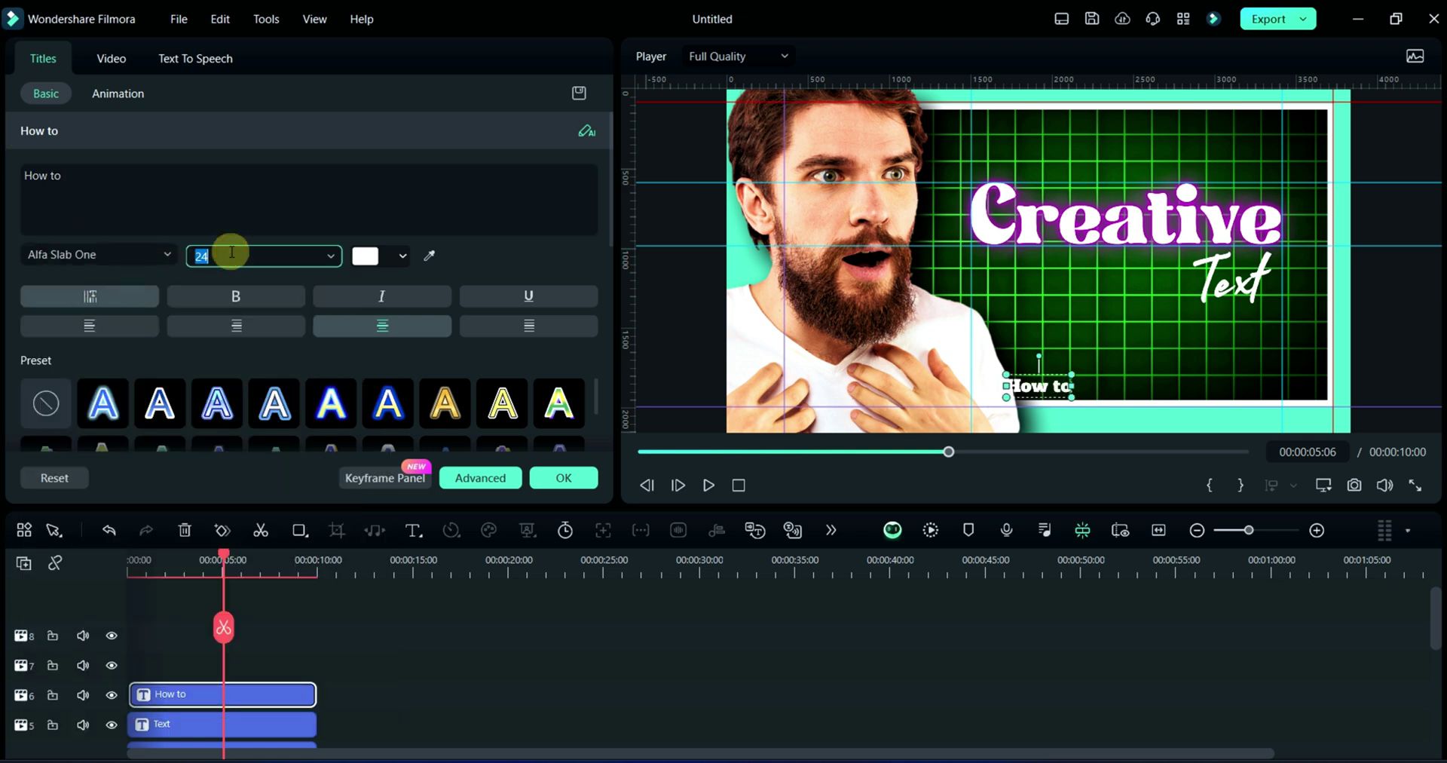
text(80)
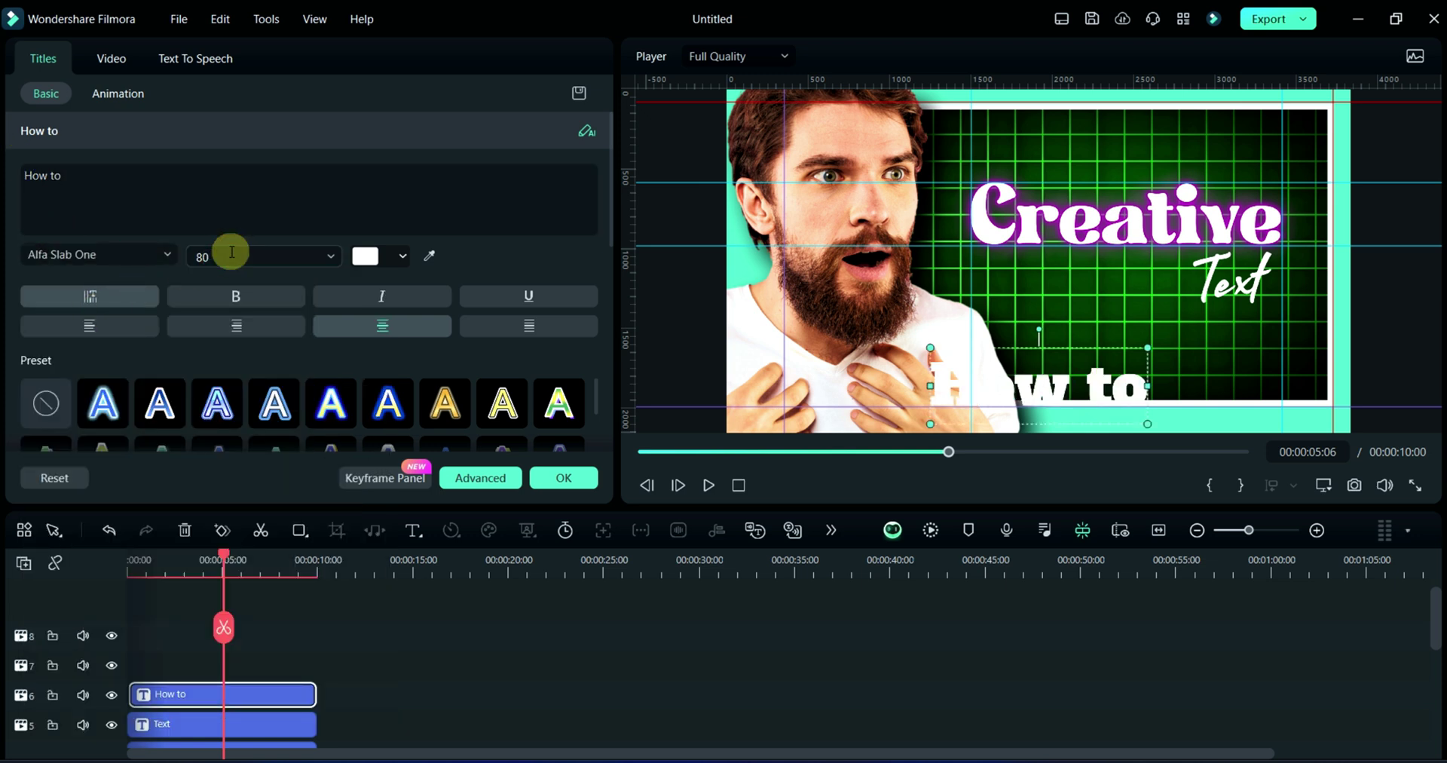
click(365, 255)
click(370, 378)
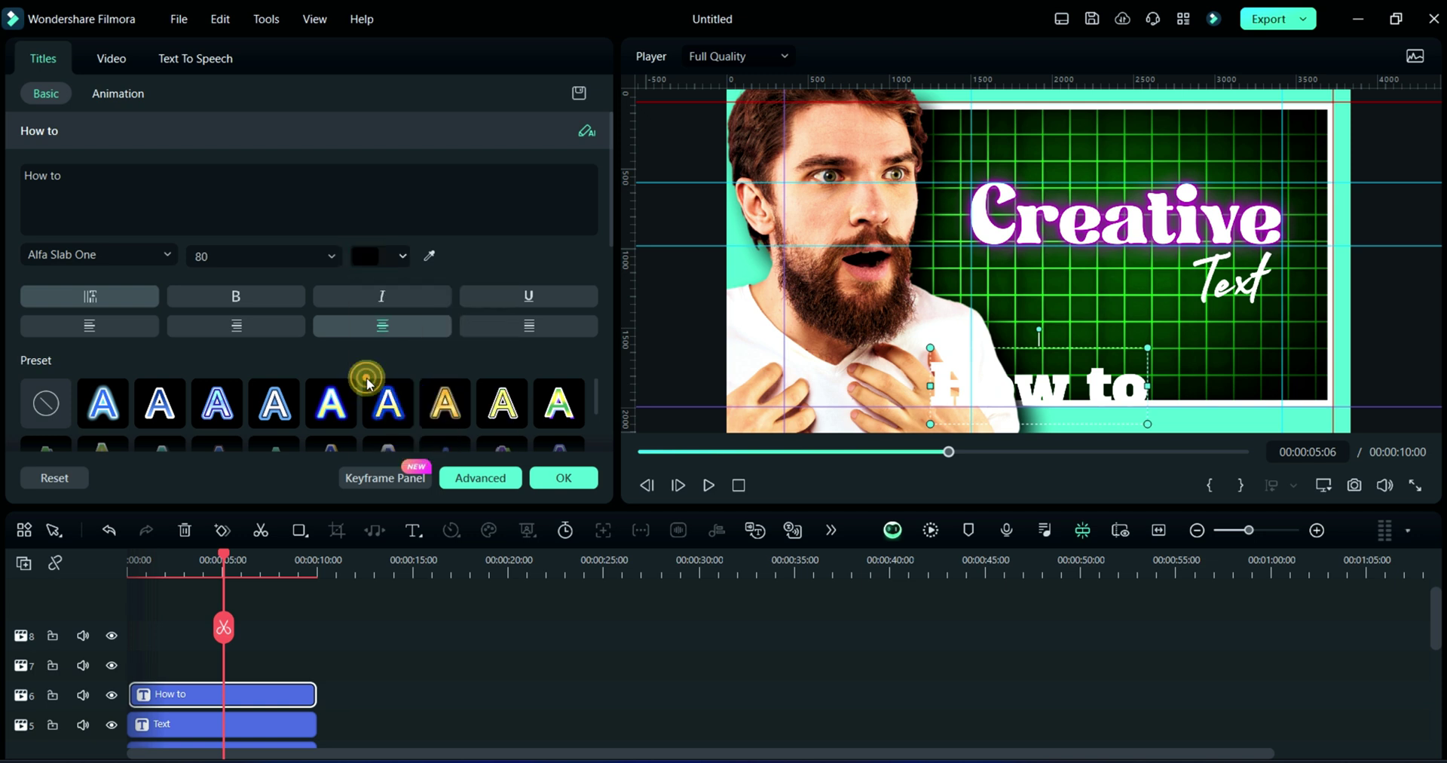
Put a cyan #00ccff background box behind the How to text
drag(609, 218, 323, 378)
click(36, 373)
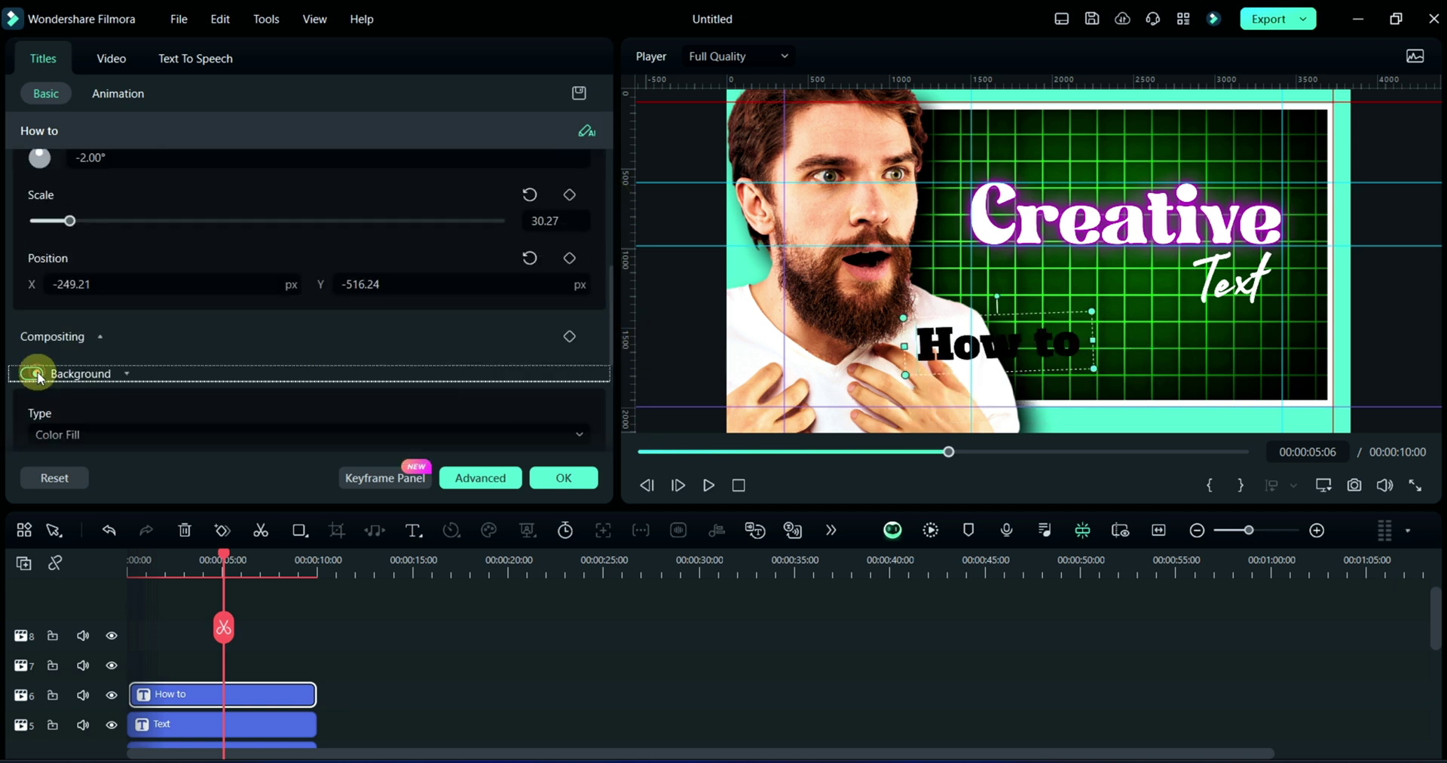
scroll(200, 381, down, 3)
click(45, 277)
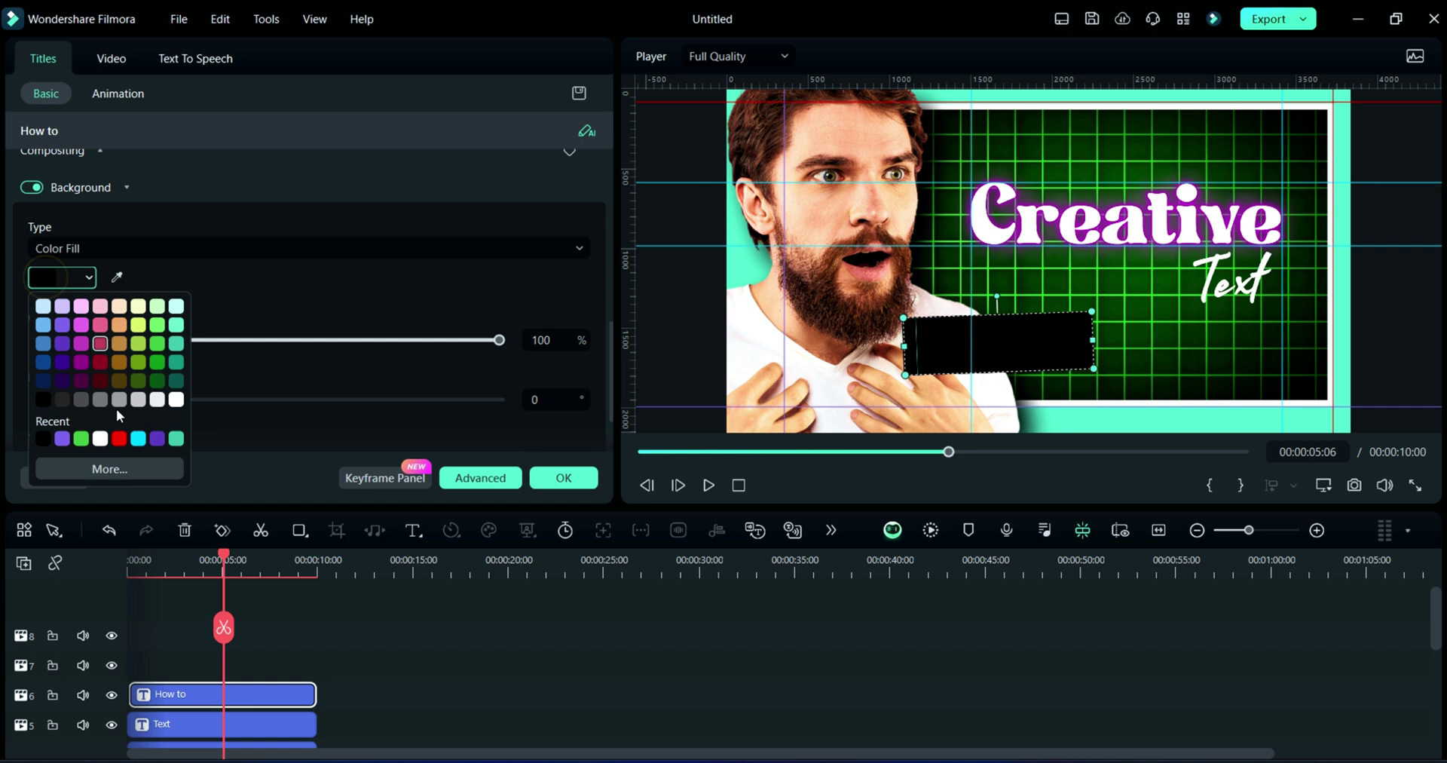
click(101, 468)
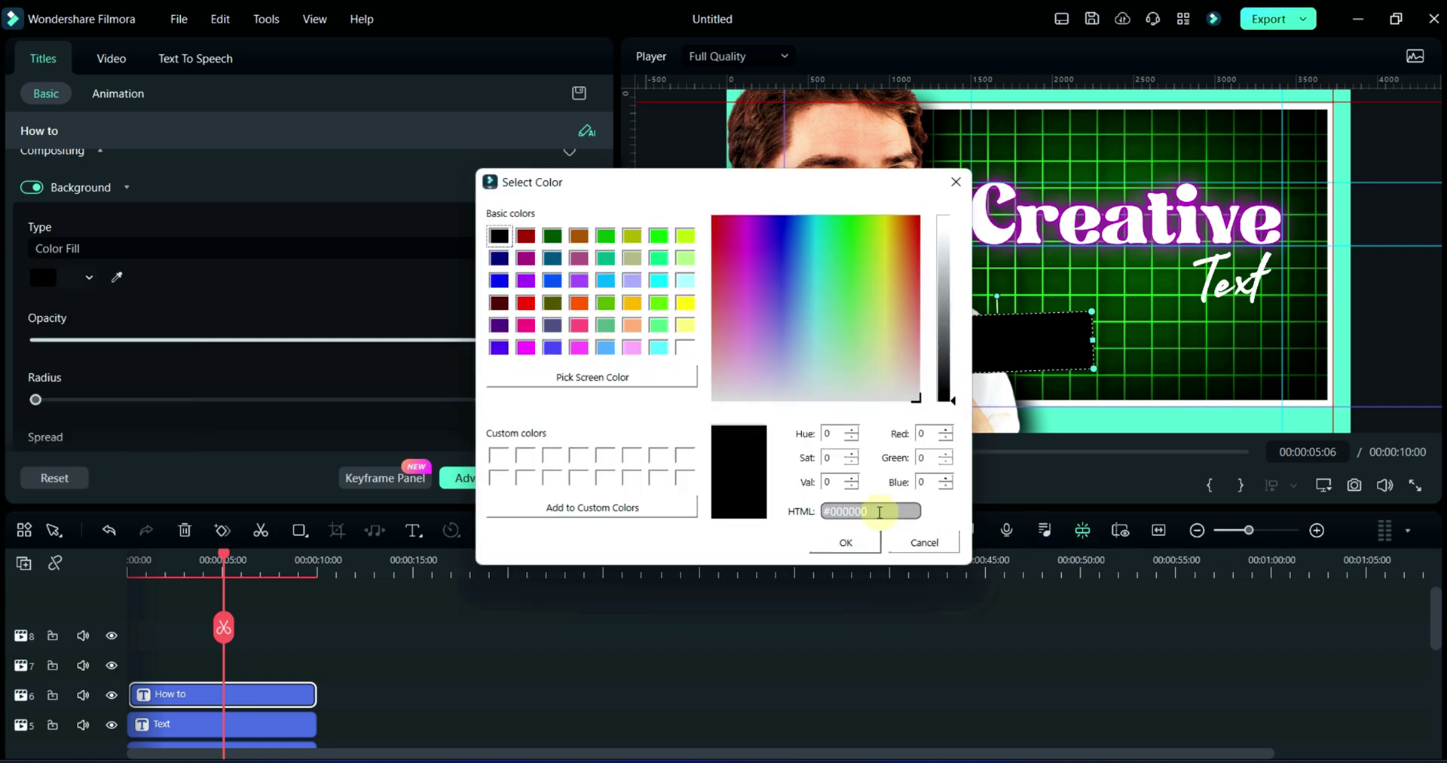
text(00ccff)
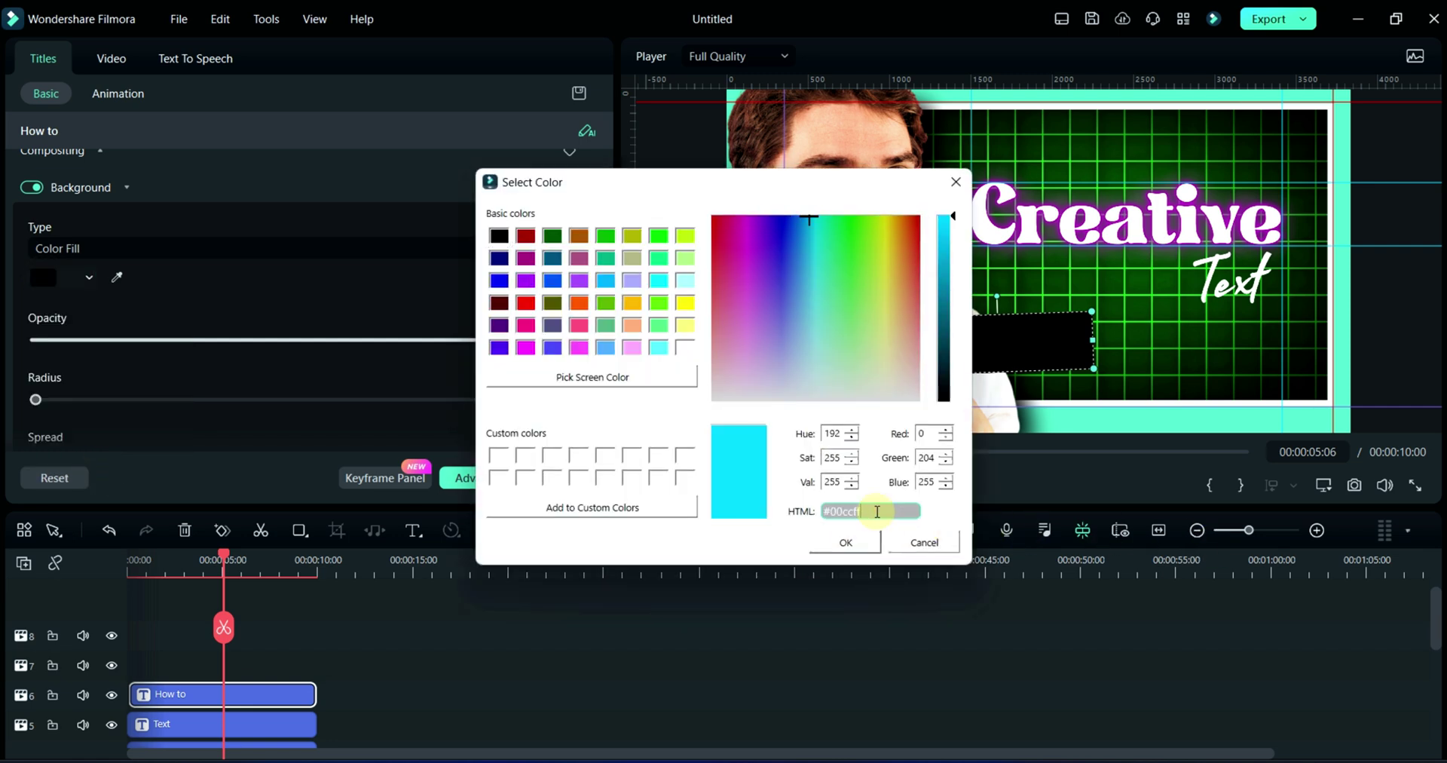
click(856, 544)
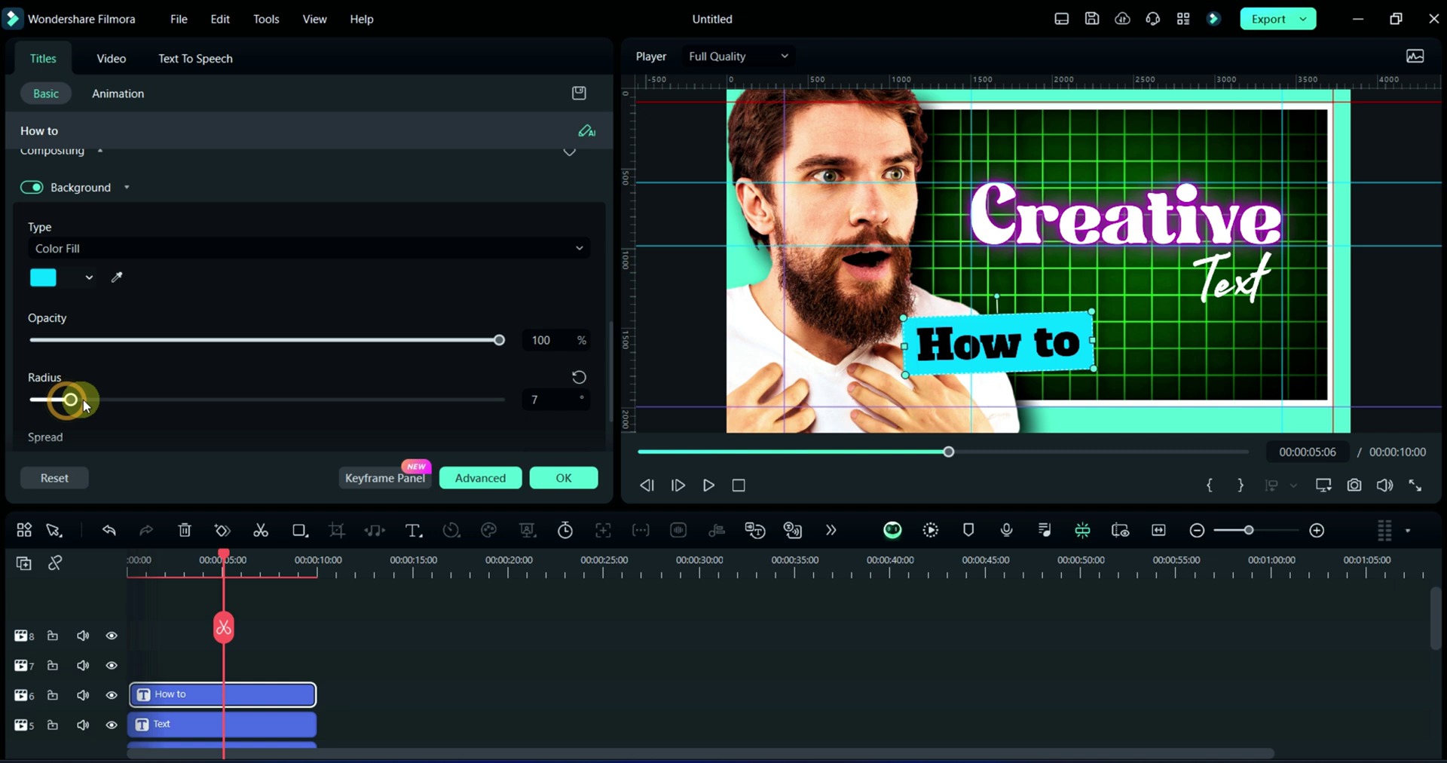
scroll(204, 400, down, 2)
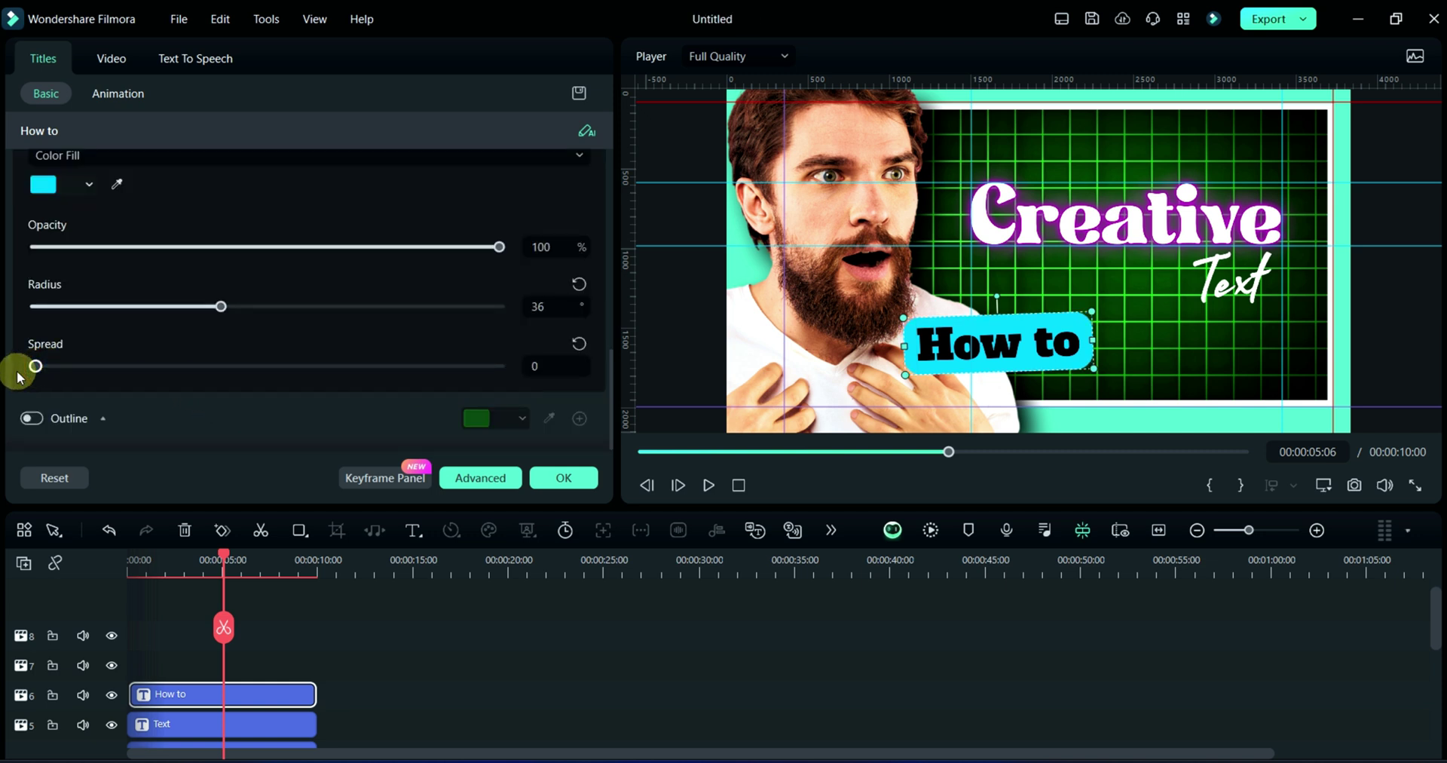
Duplicate the How to caption onto track 7 below the original and retype it as 'Make this Effect'
drag(151, 693, 166, 662)
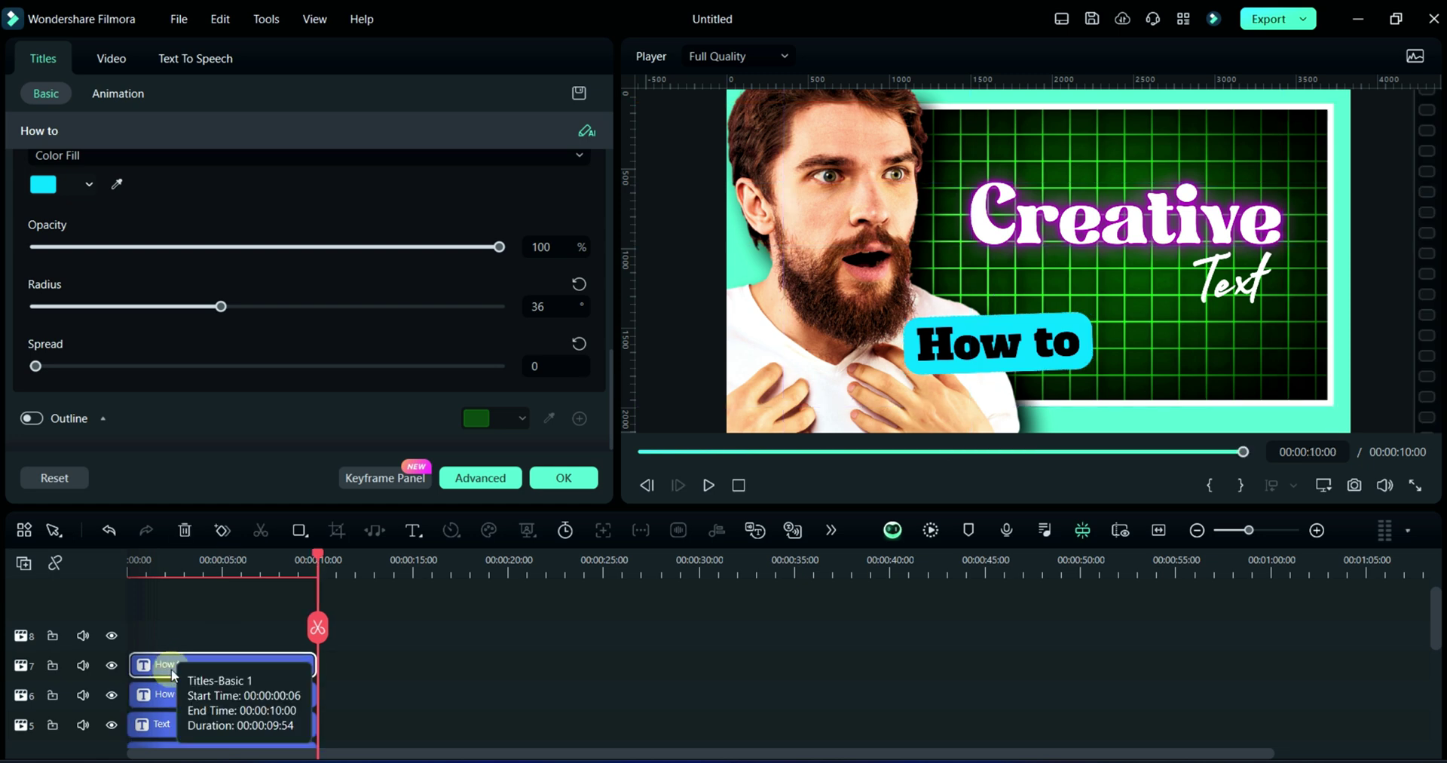
drag(1003, 346, 998, 401)
scroll(601, 317, up, 5)
triple_click(78, 177)
text(Ma)
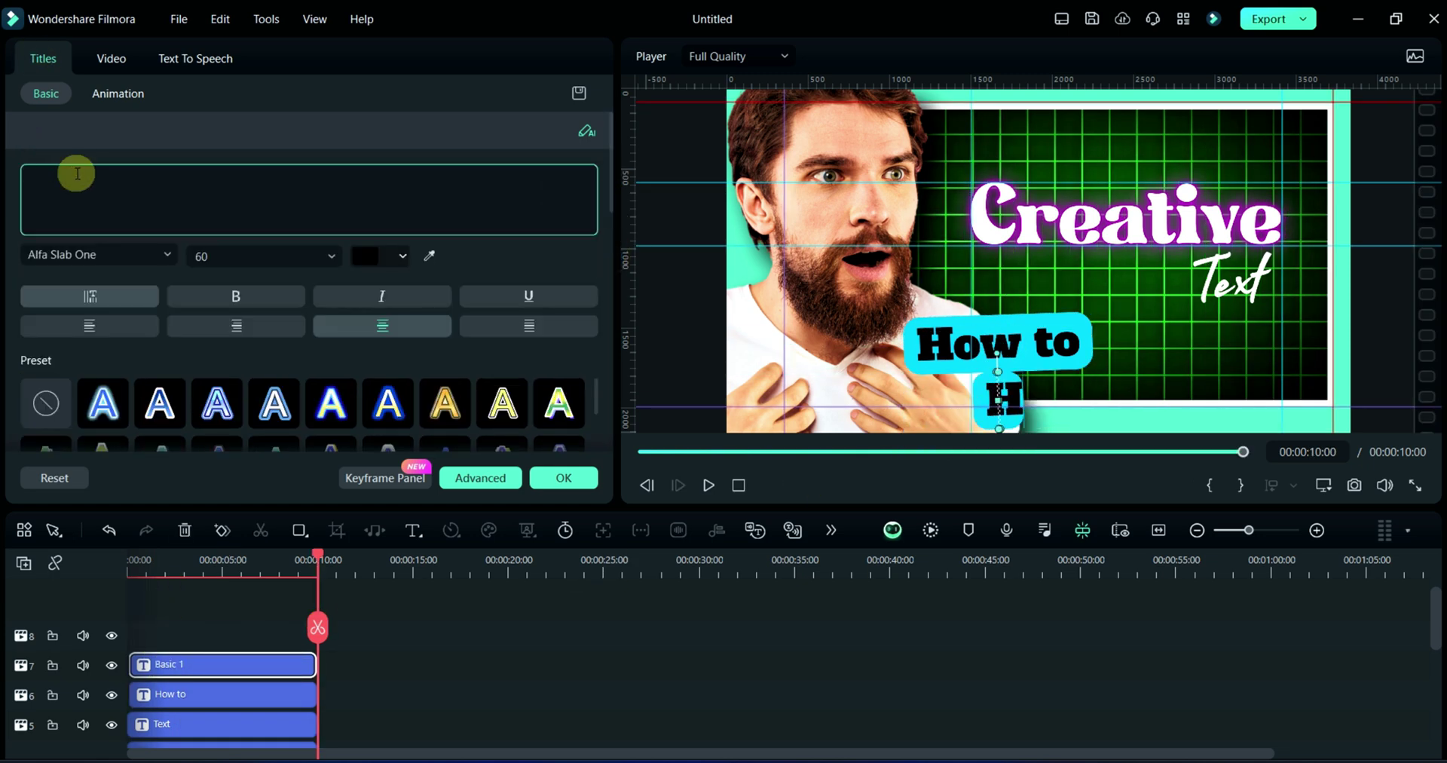
text(ke this Effect)
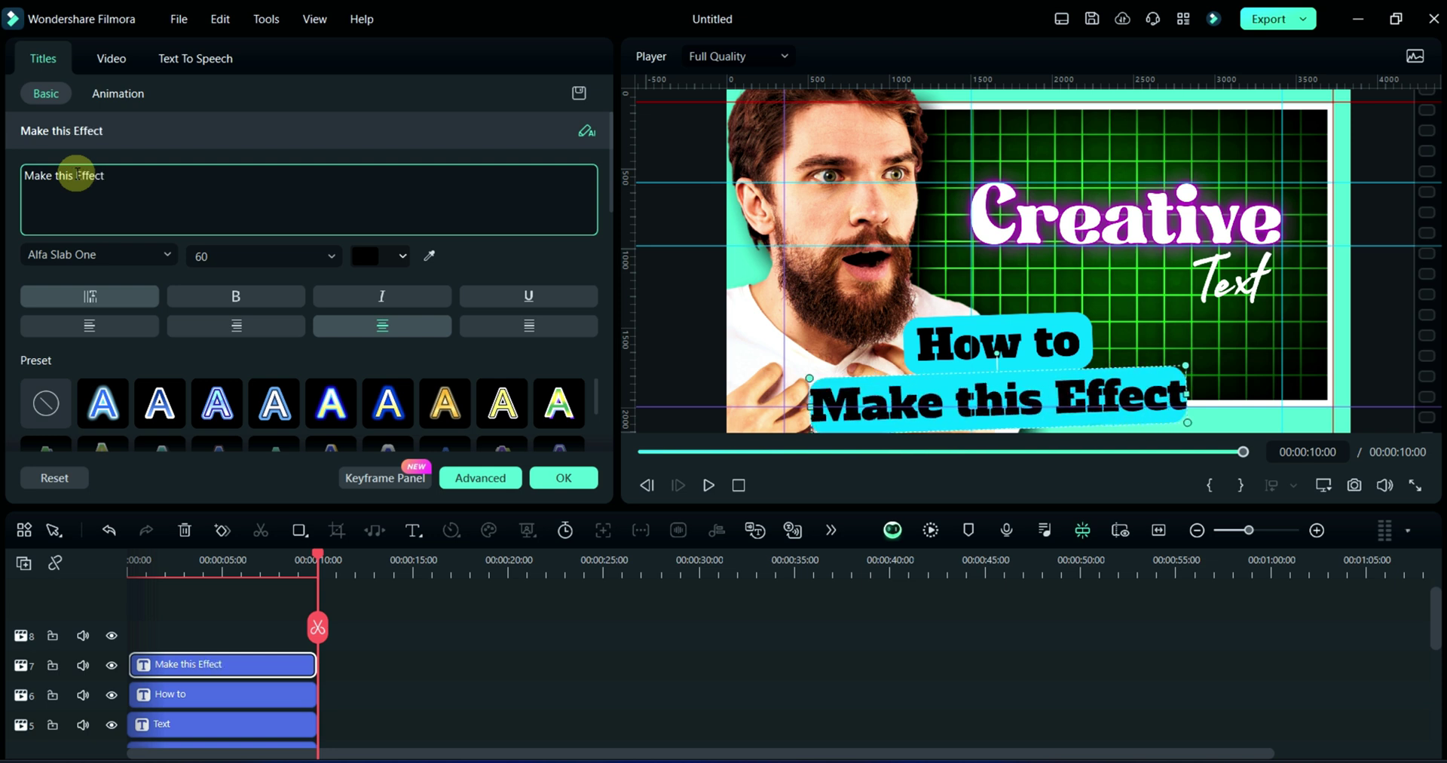
click(25, 178)
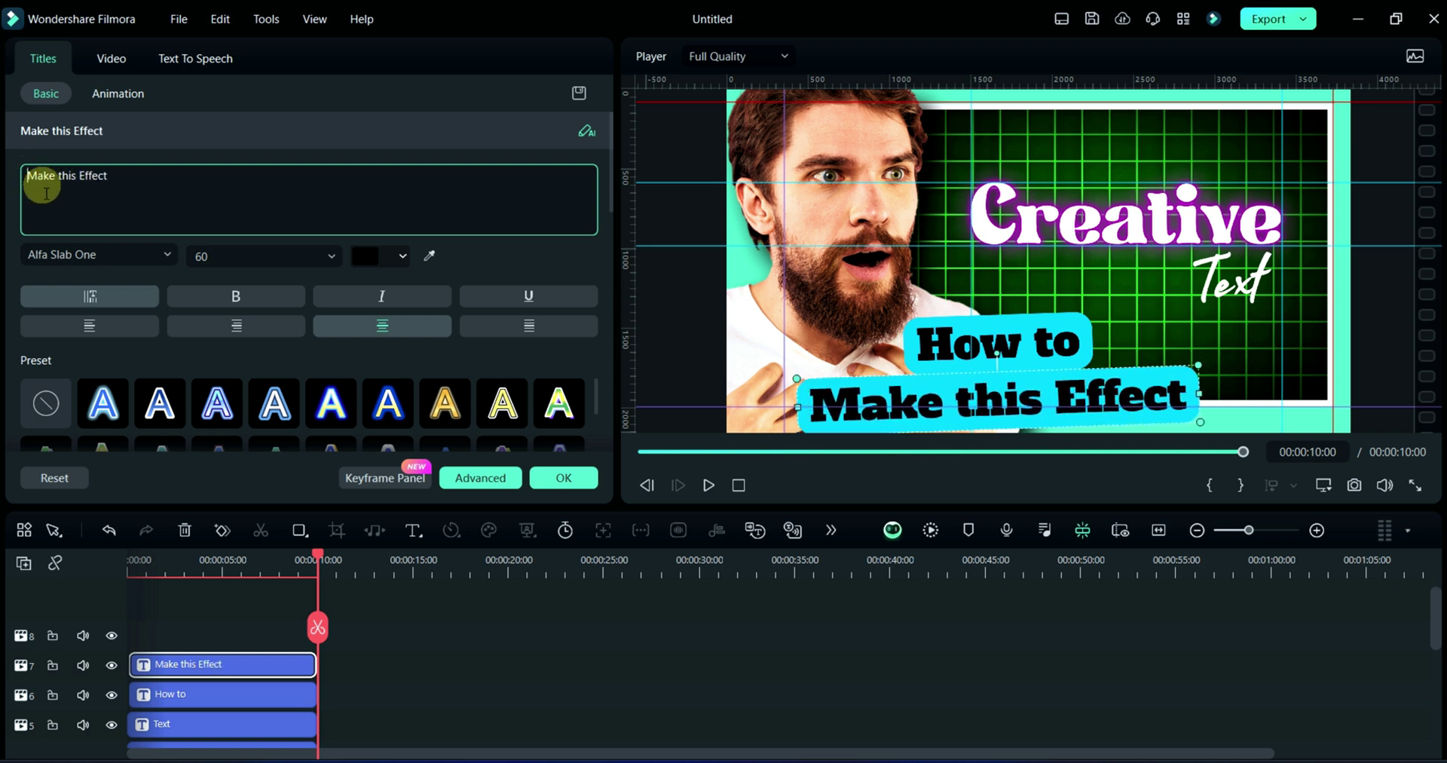
Set the 'Make this Effect' caption to size 54 on a red background box
double_click(205, 256)
text(54)
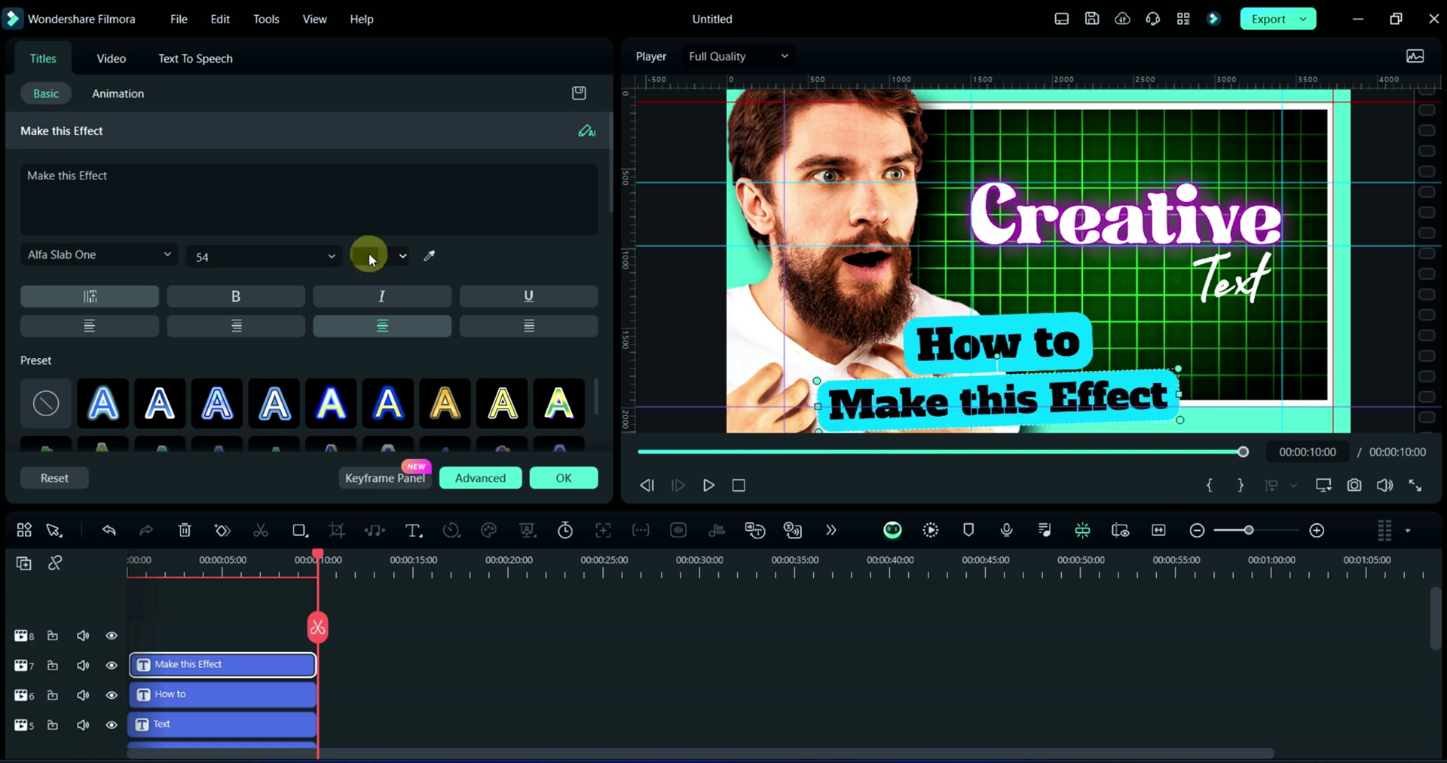
drag(612, 197, 606, 356)
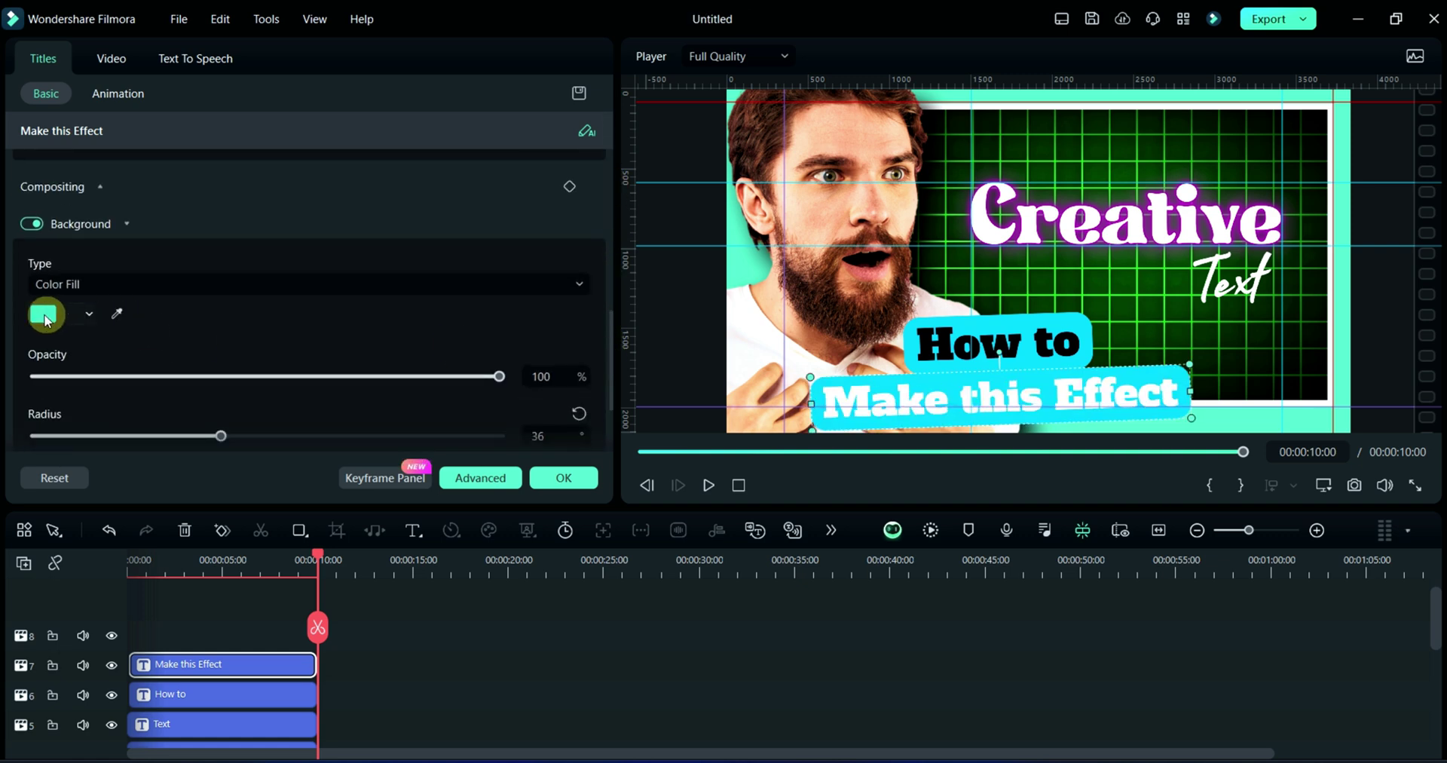
click(45, 316)
click(117, 502)
click(507, 249)
click(839, 543)
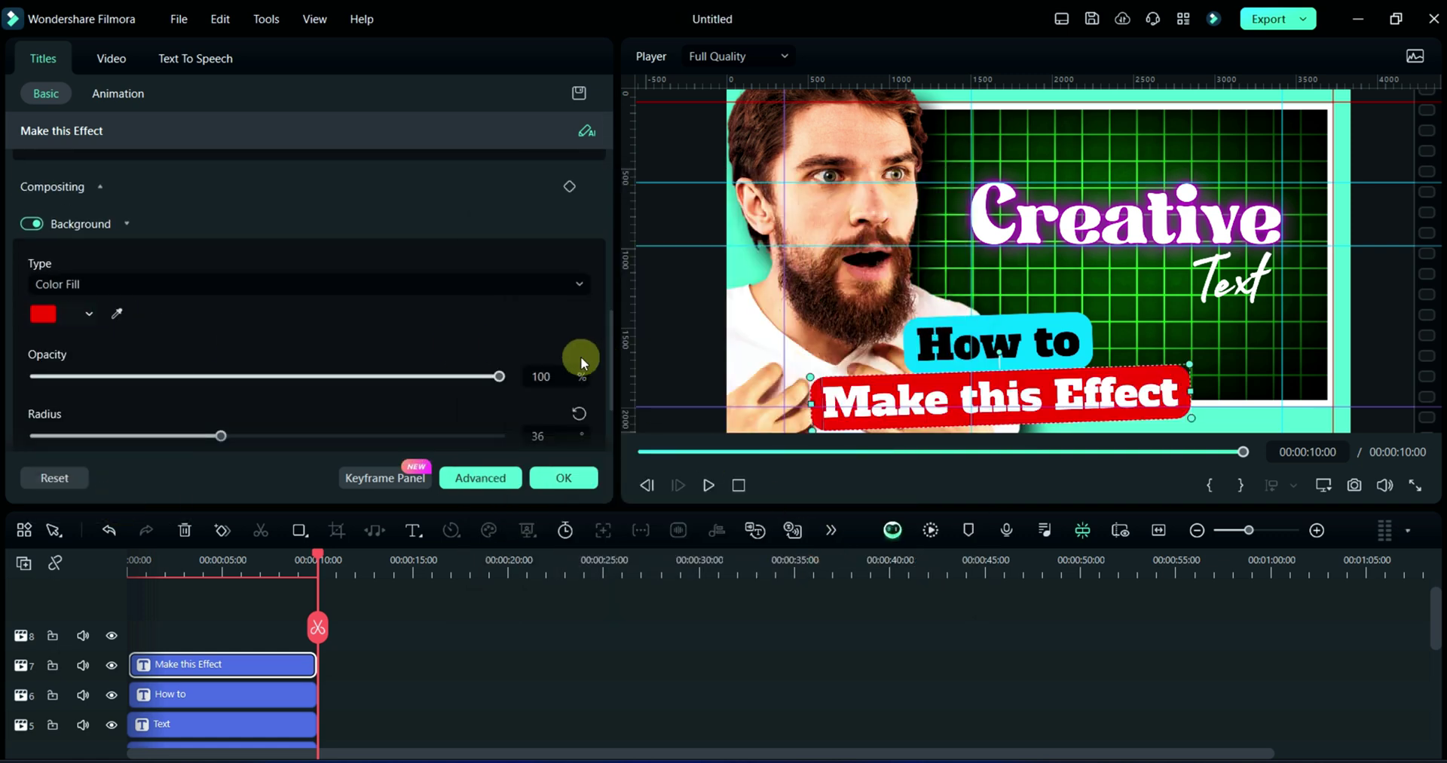
drag(612, 327, 612, 373)
click(564, 477)
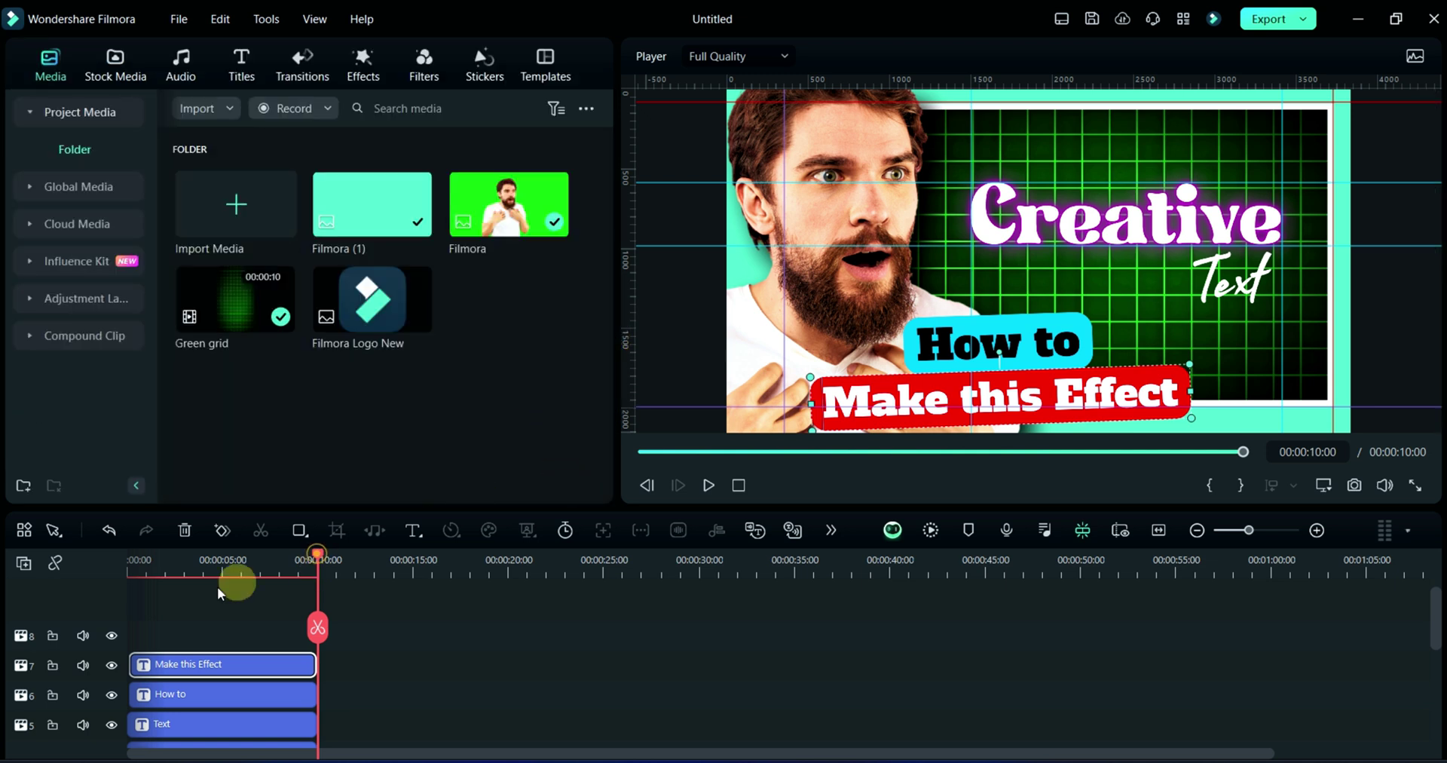
Draw a rectangle shape across the frame's top-right corner
click(129, 570)
mouse_move(1116, 130)
mouse_down()
mouse_move(1257, 193)
mouse_move(1206, 162)
mouse_move(1345, 110)
mouse_move(1330, 132)
mouse_move(1354, 141)
mouse_up()
scroll(191, 274, down, 5)
scroll(179, 287, up, 3)
scroll(179, 287, down, 1)
Fill the rectangle with the teal border colour using the eyedropper, and move to 00:00:01:18
click(30, 311)
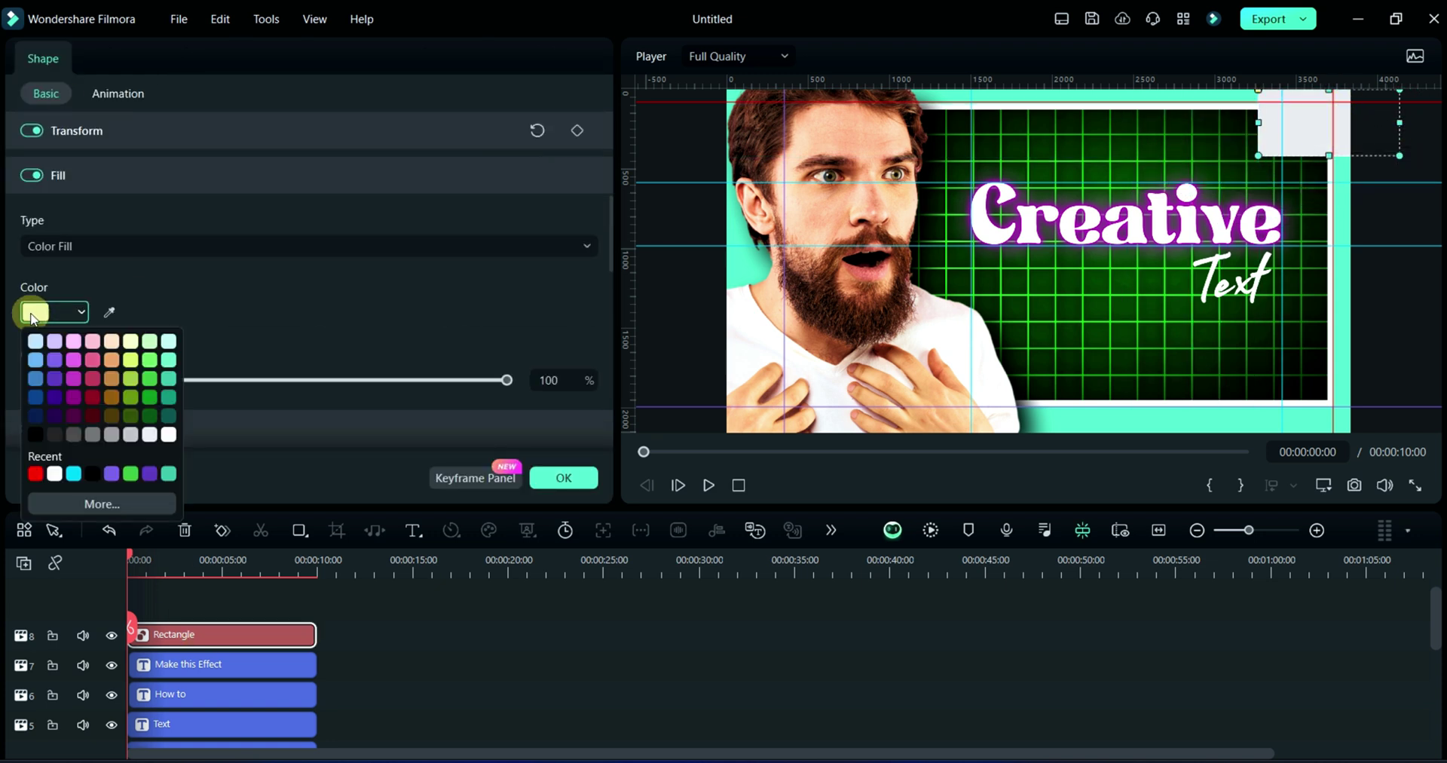
click(74, 473)
click(110, 311)
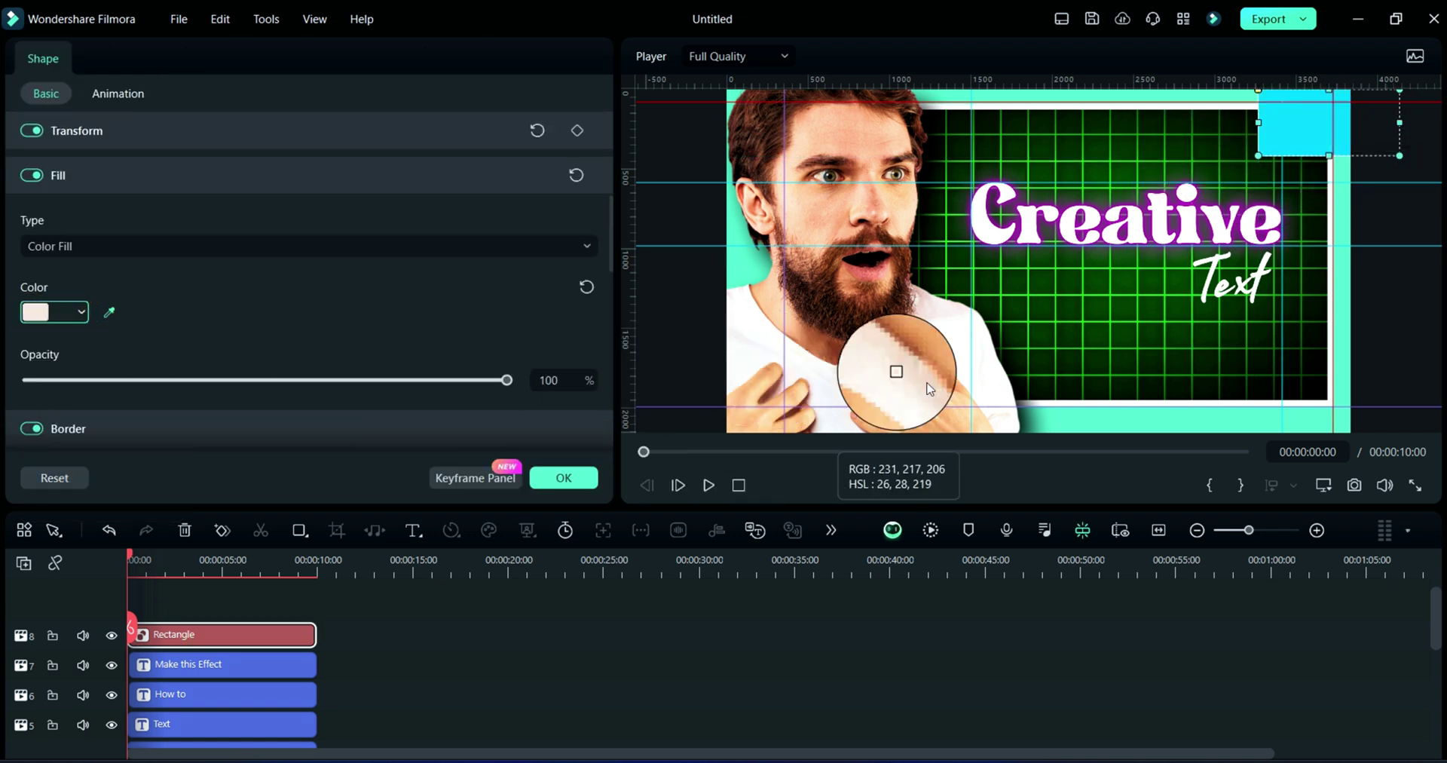
click(1119, 414)
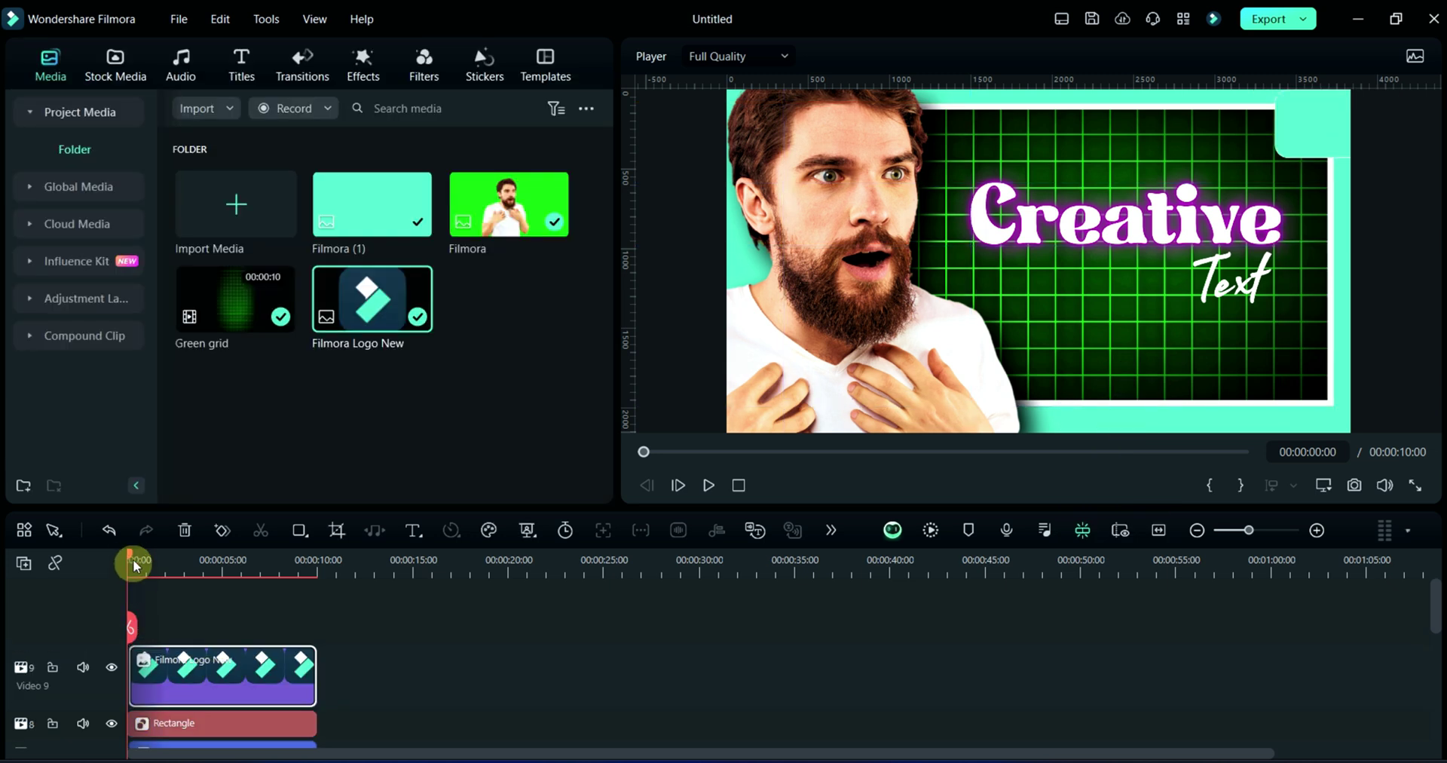
drag(133, 558, 152, 563)
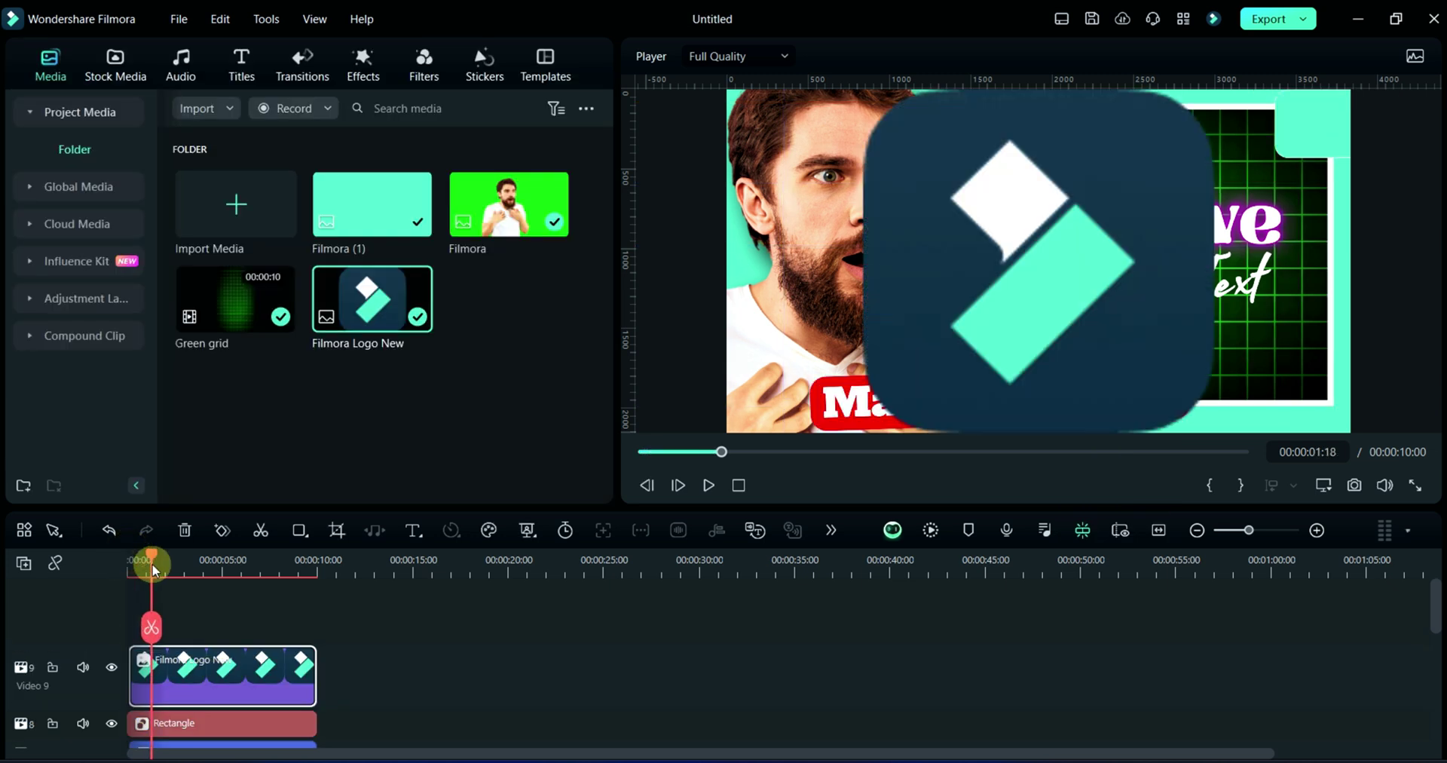
Scale the Filmora logo down to 13.39%
click(990, 322)
double_click(219, 663)
drag(170, 200, 107, 204)
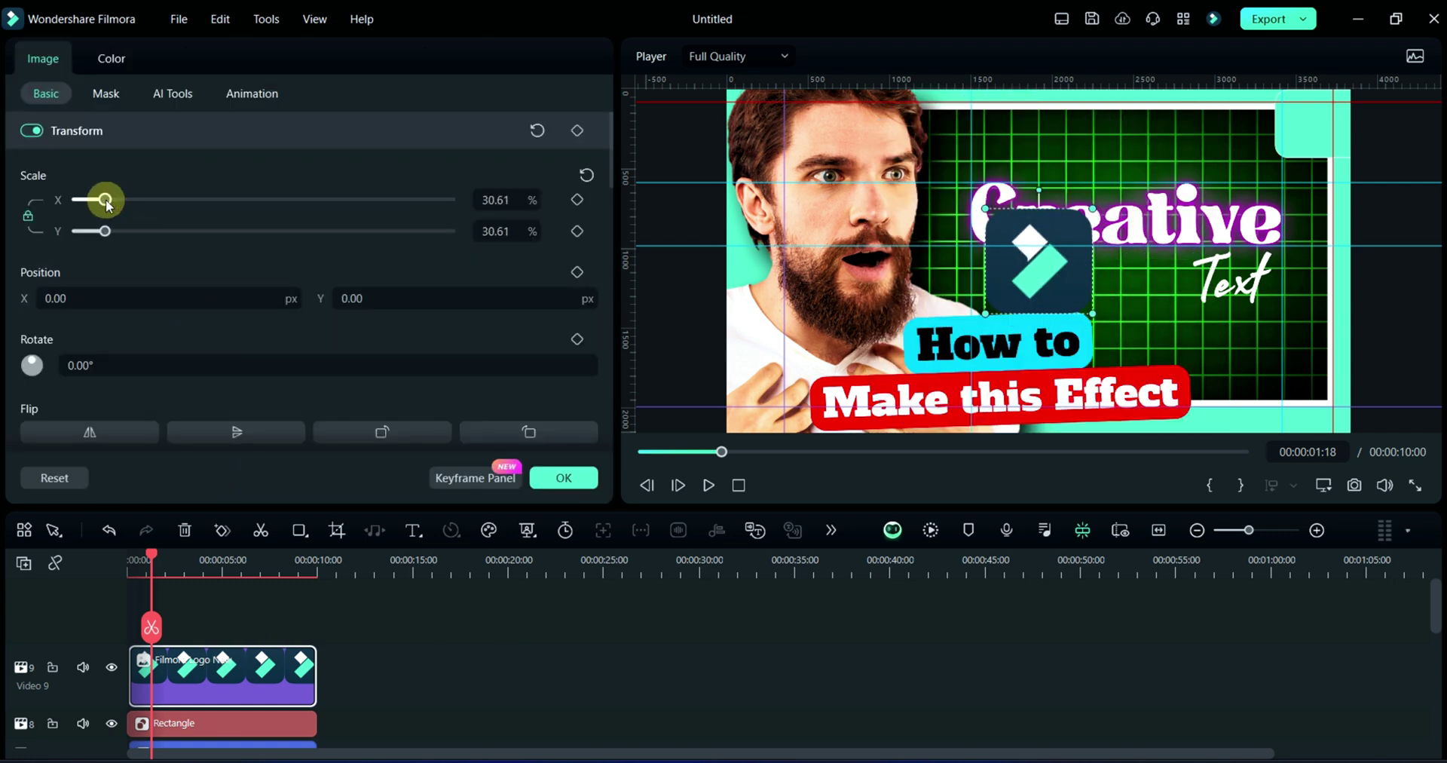
click(496, 200)
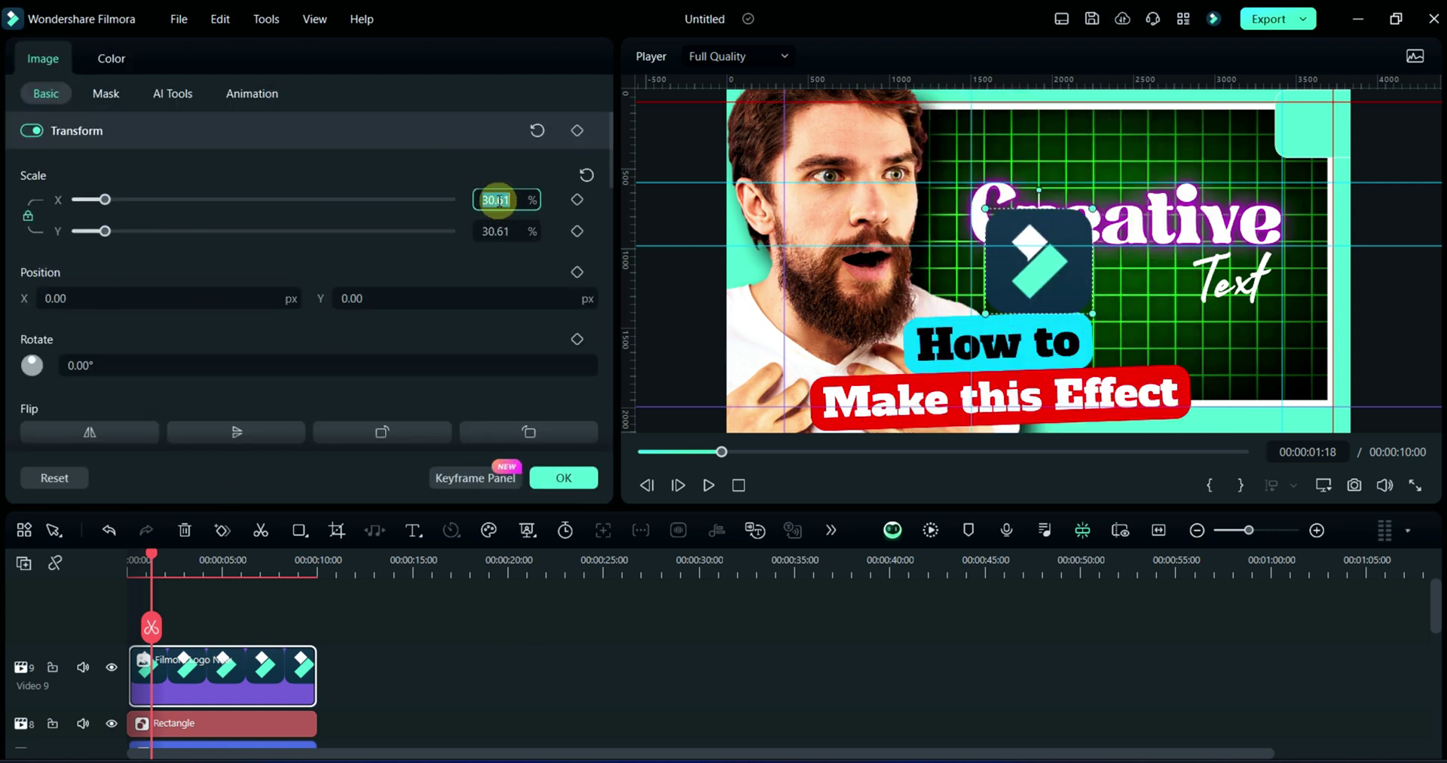
text(13.39)
key(Return)
Position the logo at X 1656.16, Y 846.40 in the top-right corner box
click(130, 298)
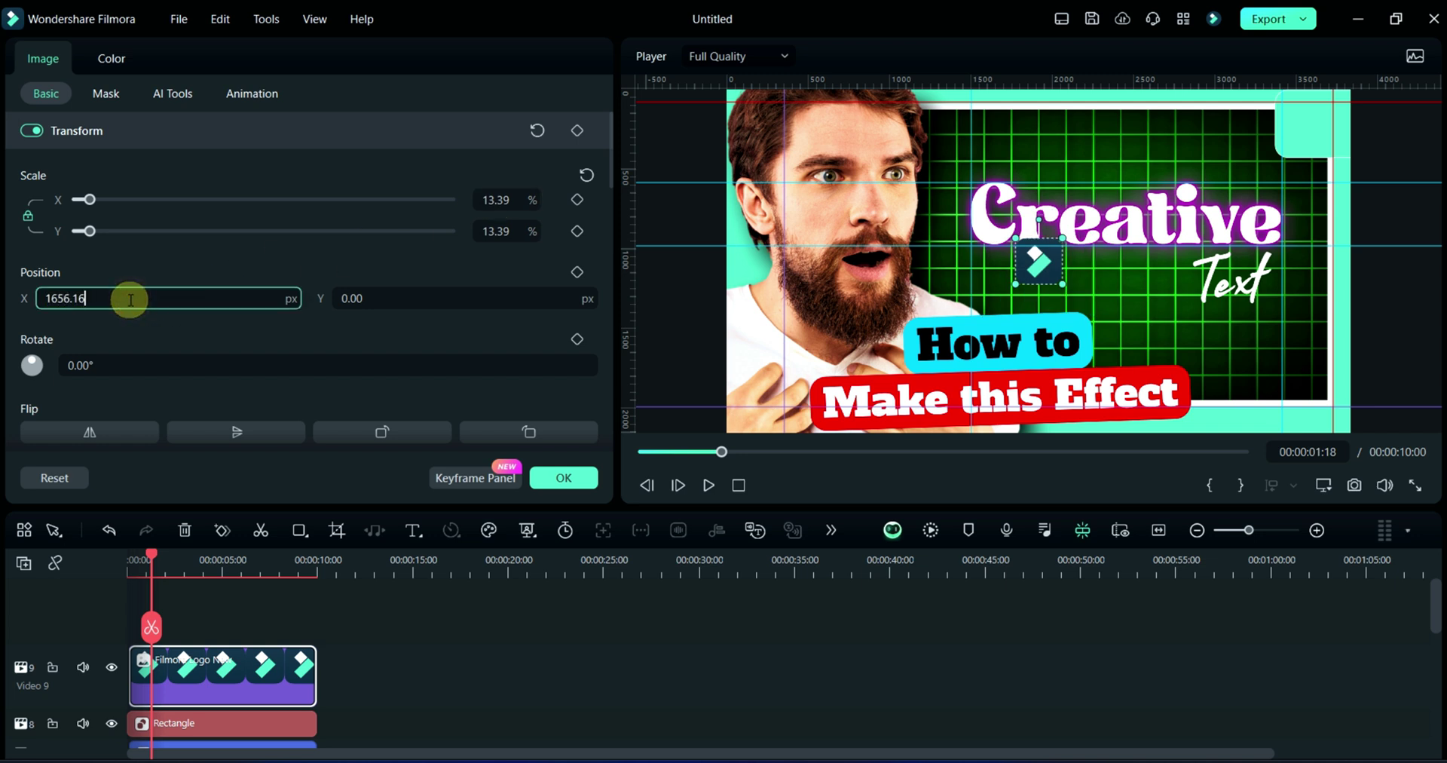
key(Return)
click(391, 301)
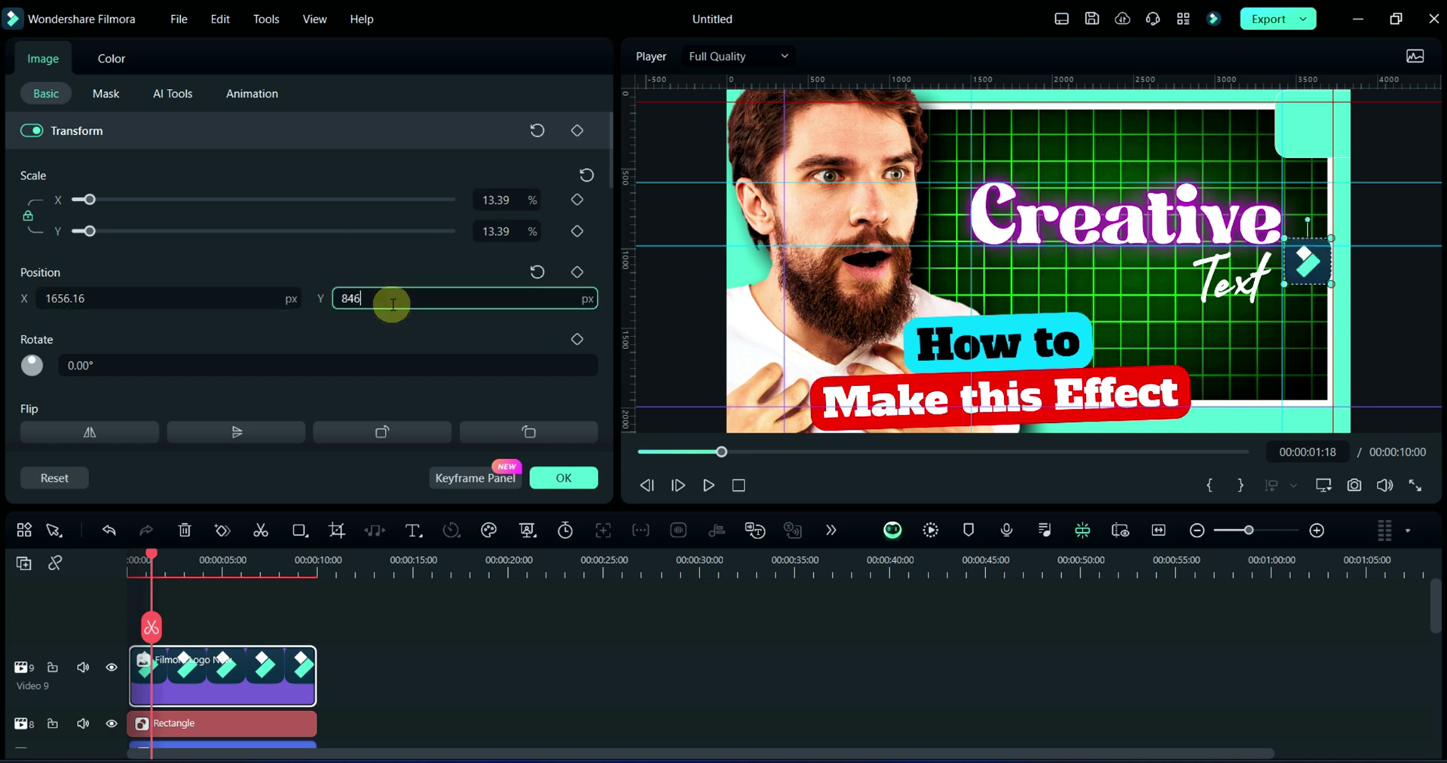
text(846.40)
key(Return)
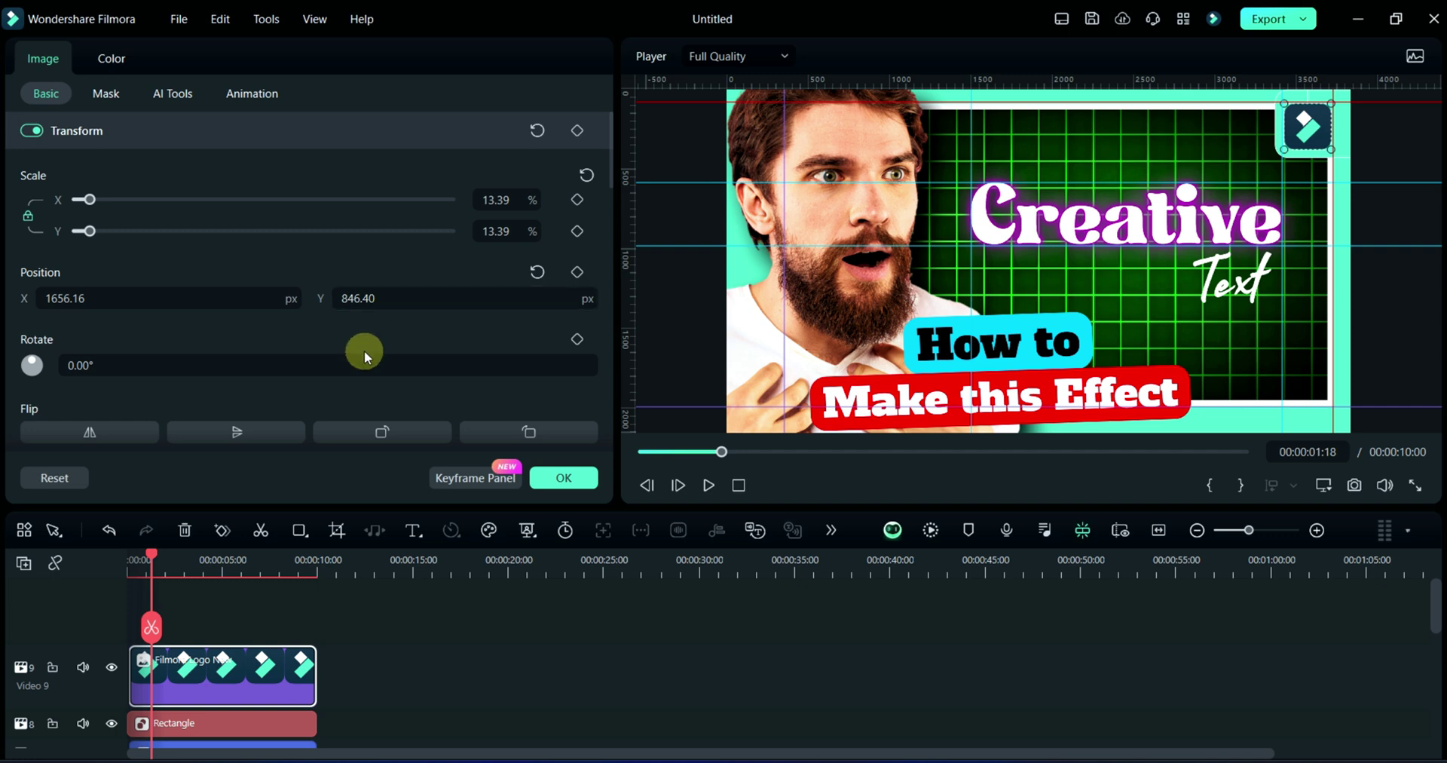
Enable Auto Enhance on the logo and save a snapshot of the finished thumbnail
scroll(161, 400, down, 5)
scroll(113, 376, down, 3)
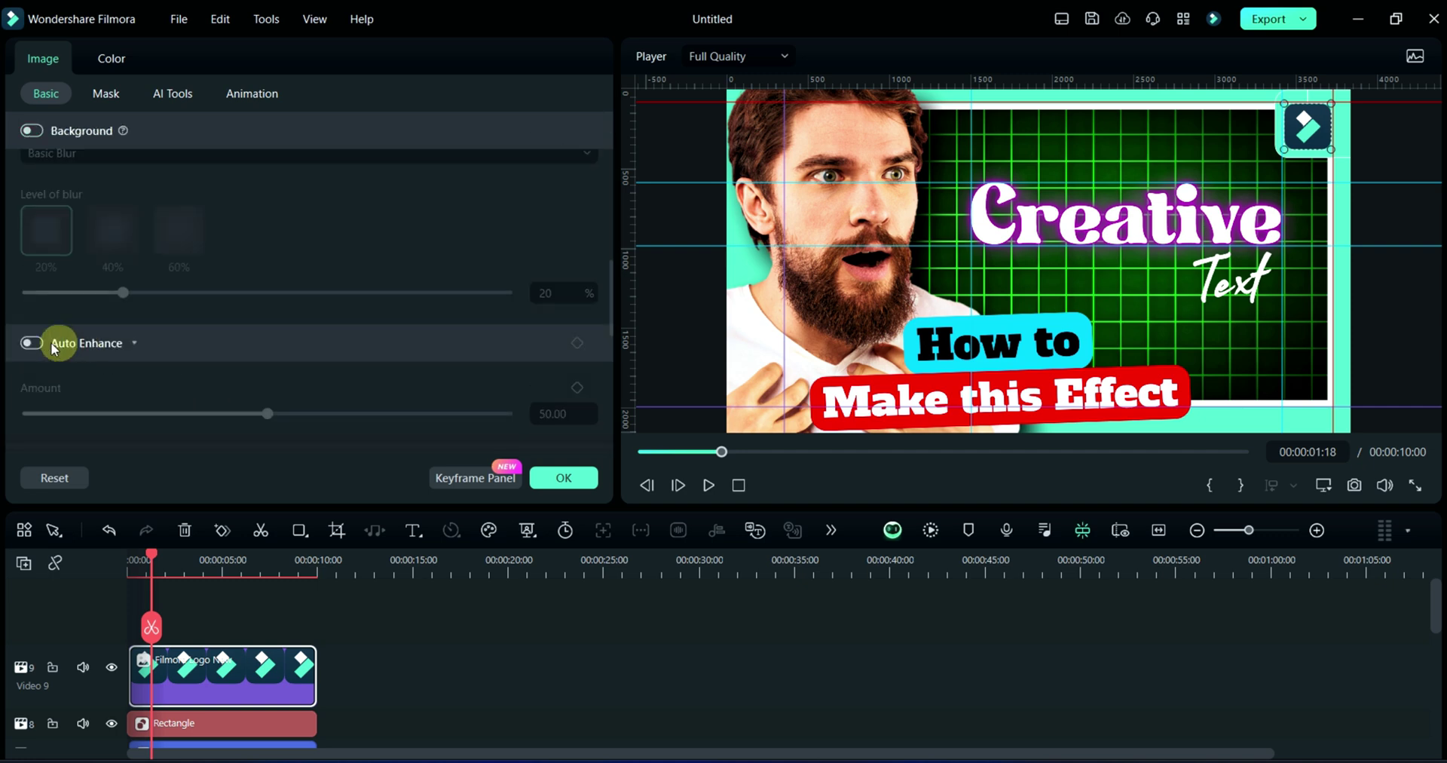
click(34, 339)
click(564, 477)
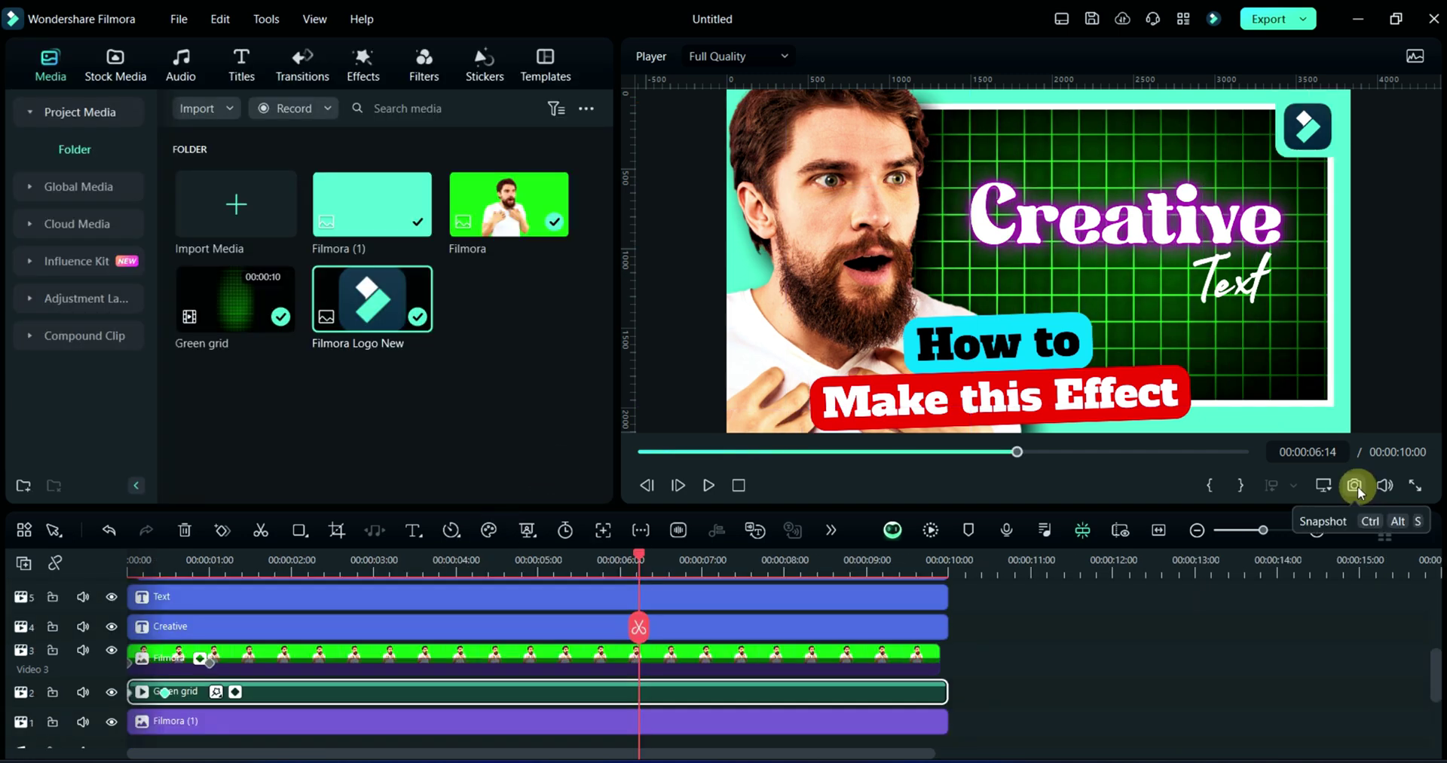
click(1354, 486)
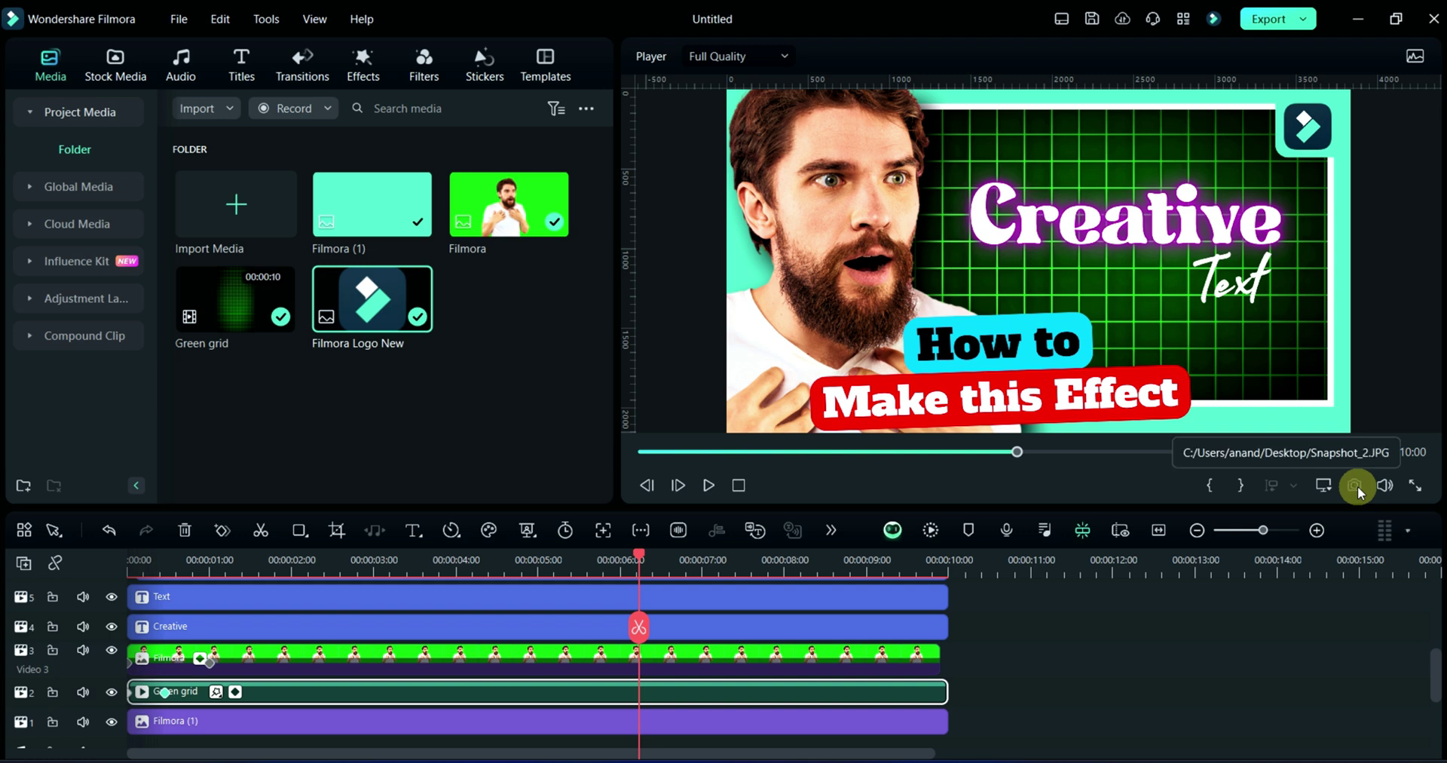